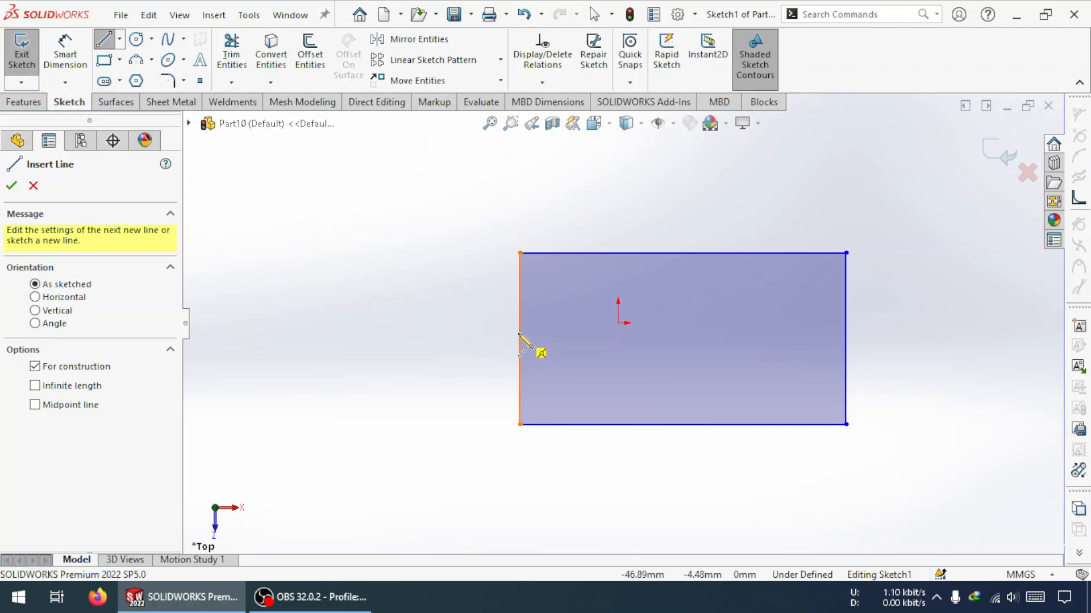
Draw a horizontal centerline across the rectangle, joining the midpoints of its two vertical edges
left_click(519, 339)
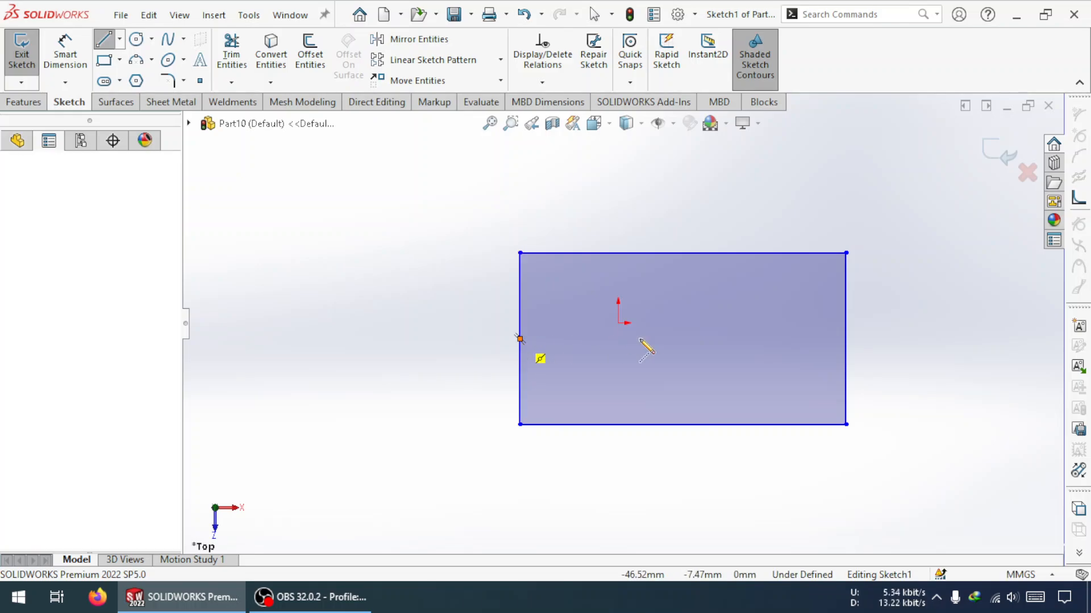
left_click(847, 339)
key("Escape")
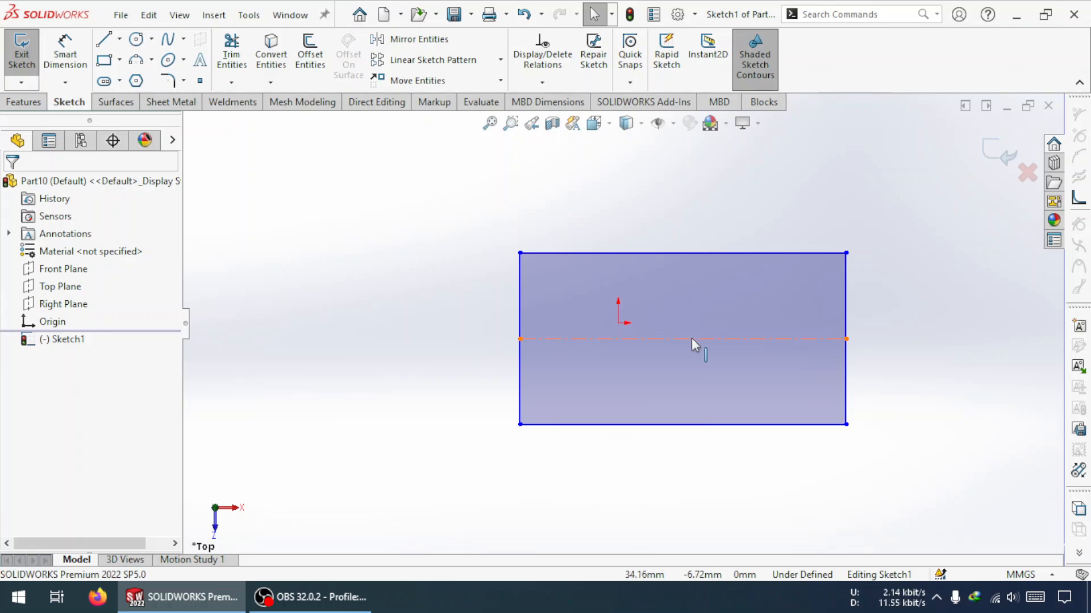
Constrain the midpoint of the horizontal centerline to the origin
left_click(683, 339)
left_click(618, 323, "ctrl")
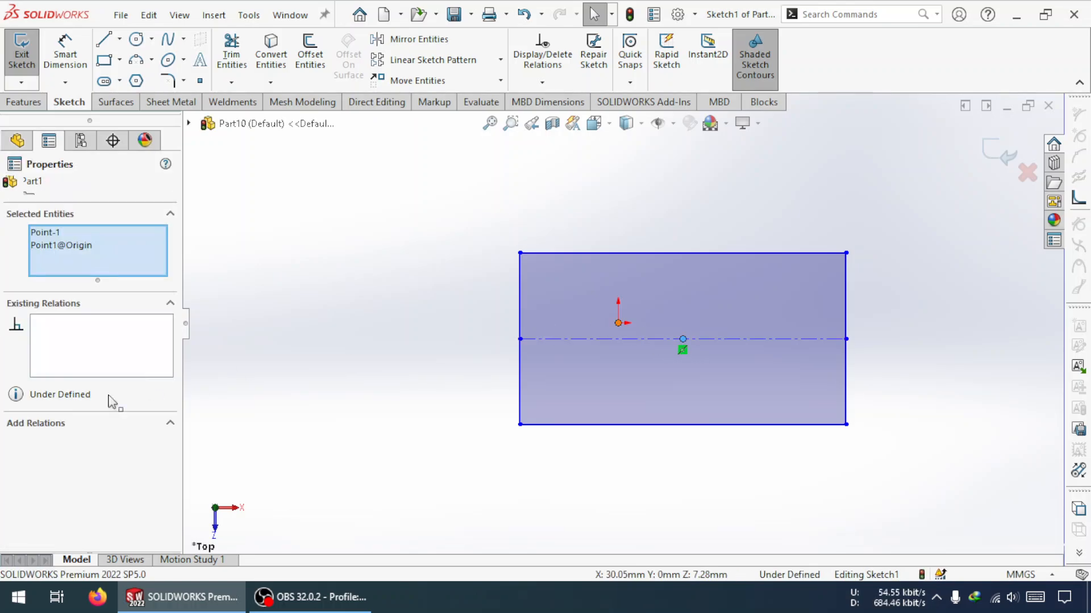
left_click(16, 481)
left_click(457, 356)
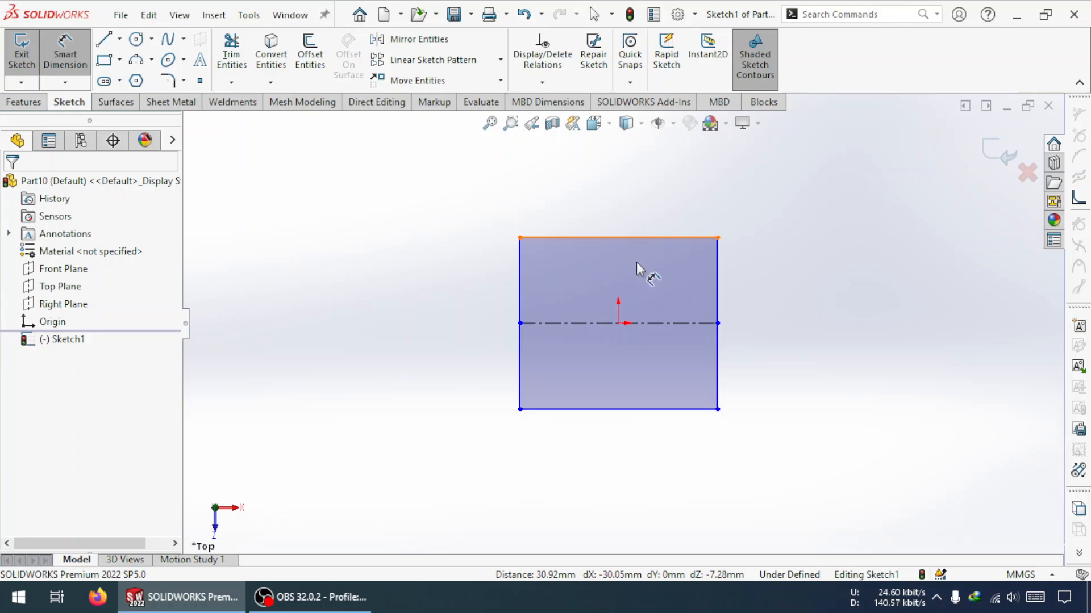
Dimension the rectangle's right vertical edge and set its height to 60 mm
left_click(722, 292)
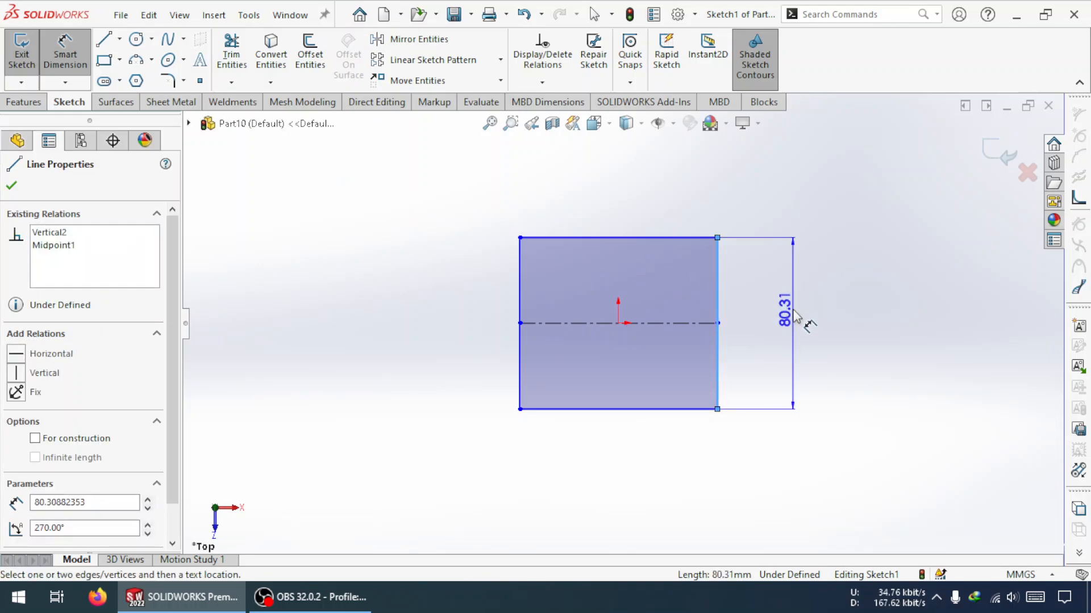
left_click(793, 310)
type("60")
key("Return")
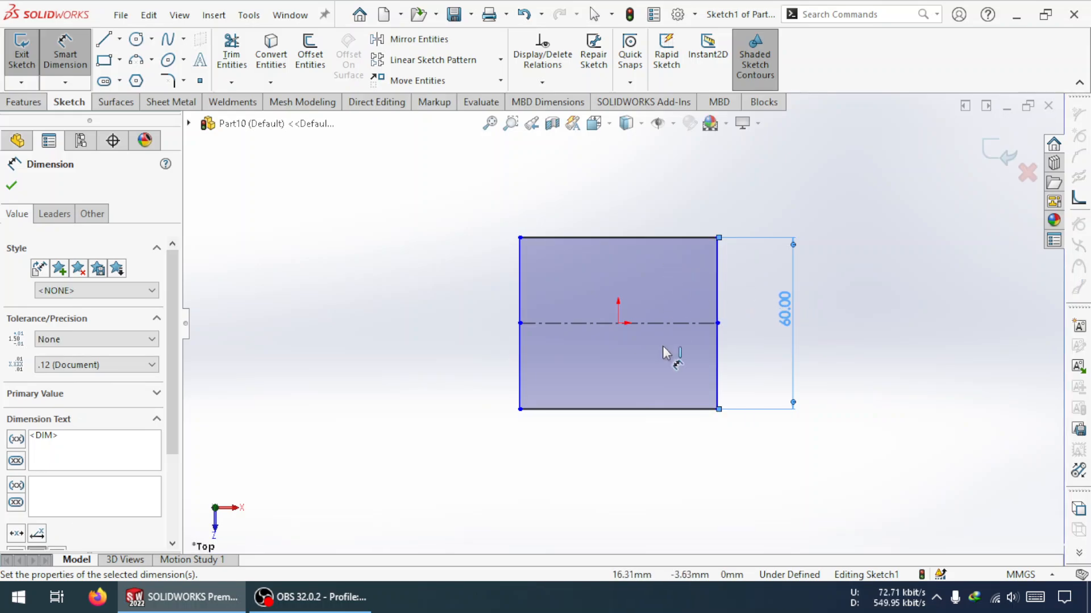
left_click(579, 409)
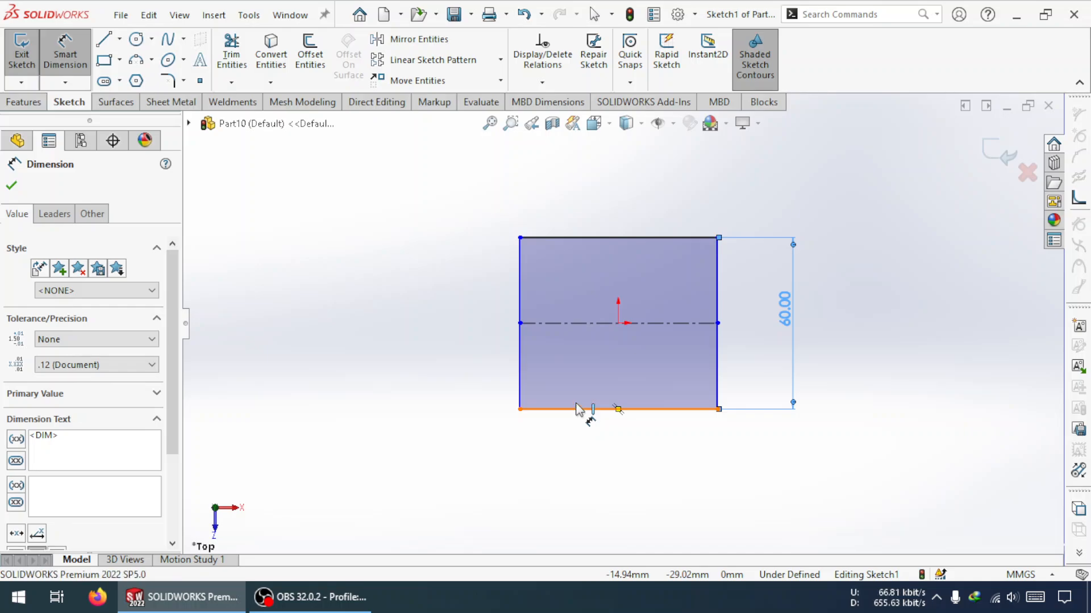
left_click(584, 323)
left_click(485, 387)
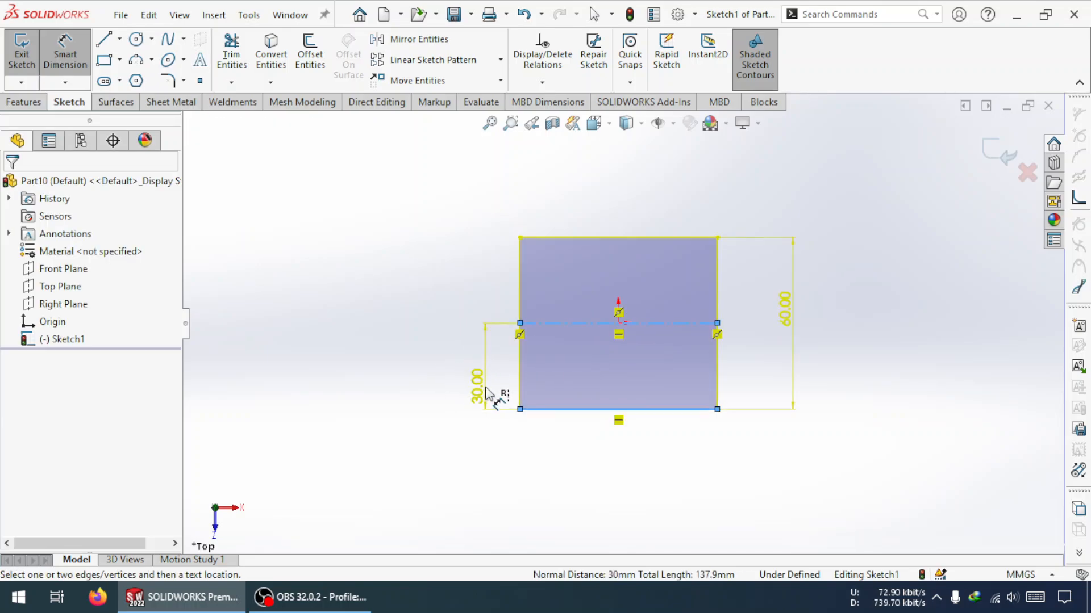
left_click(559, 301)
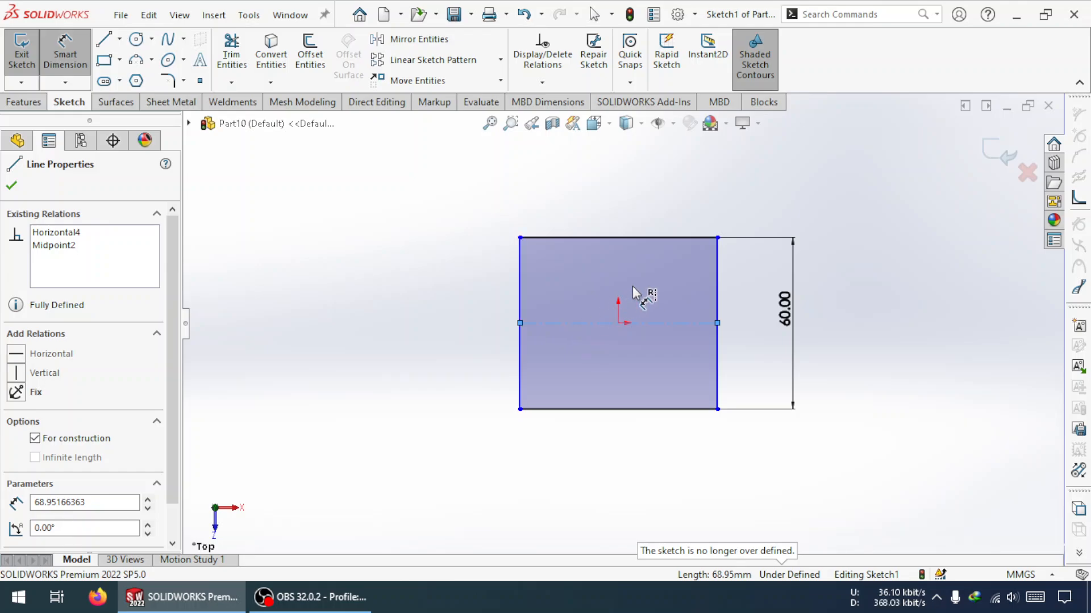
Dimension the rectangle's top edge and set its length to 100 mm
left_click(661, 240)
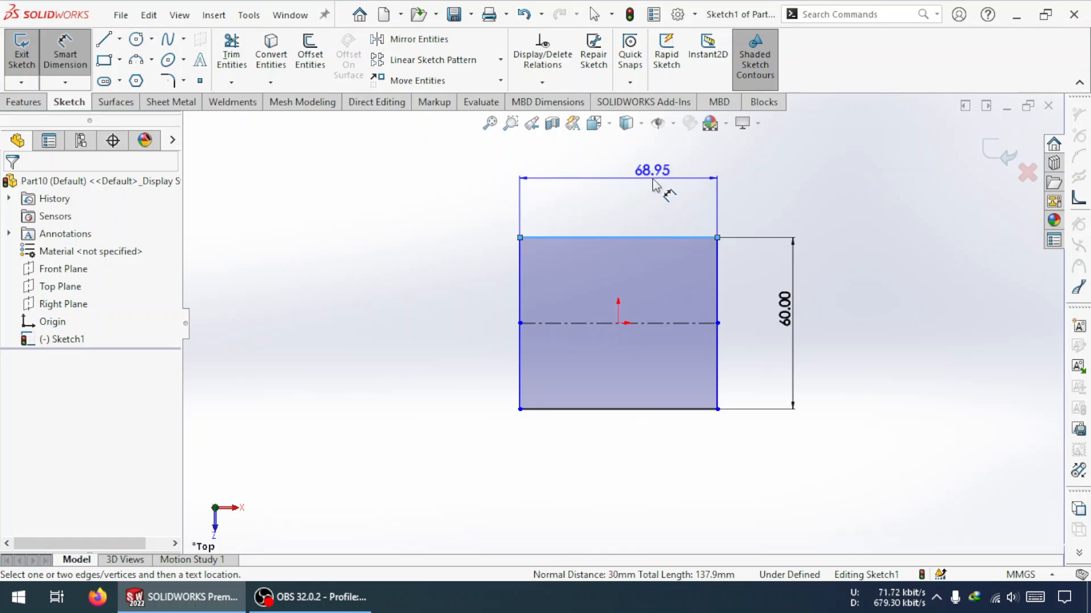
left_click(653, 185)
key("Return")
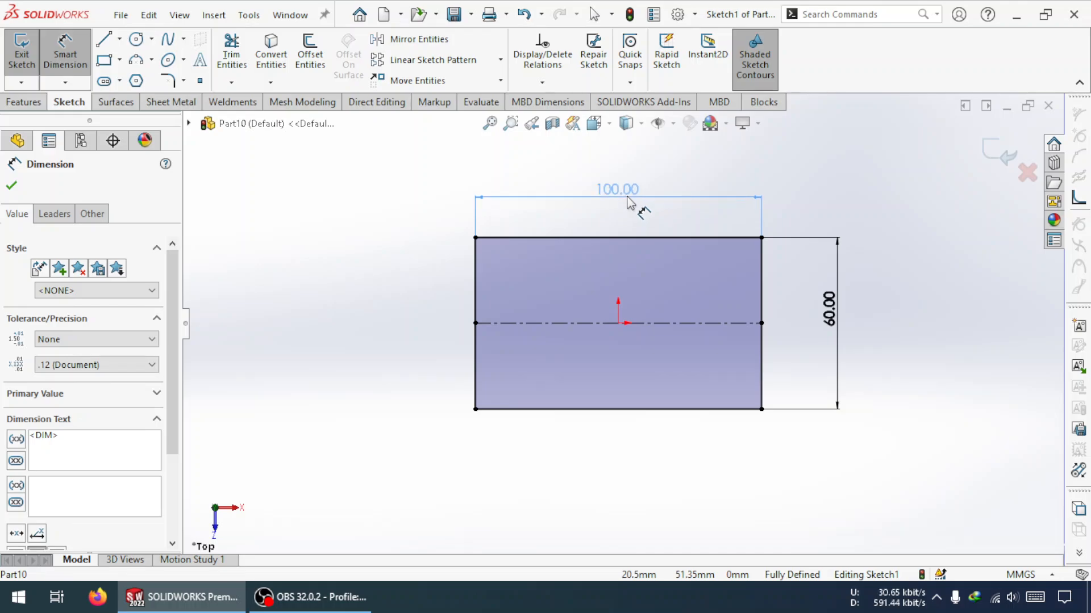
key("Escape")
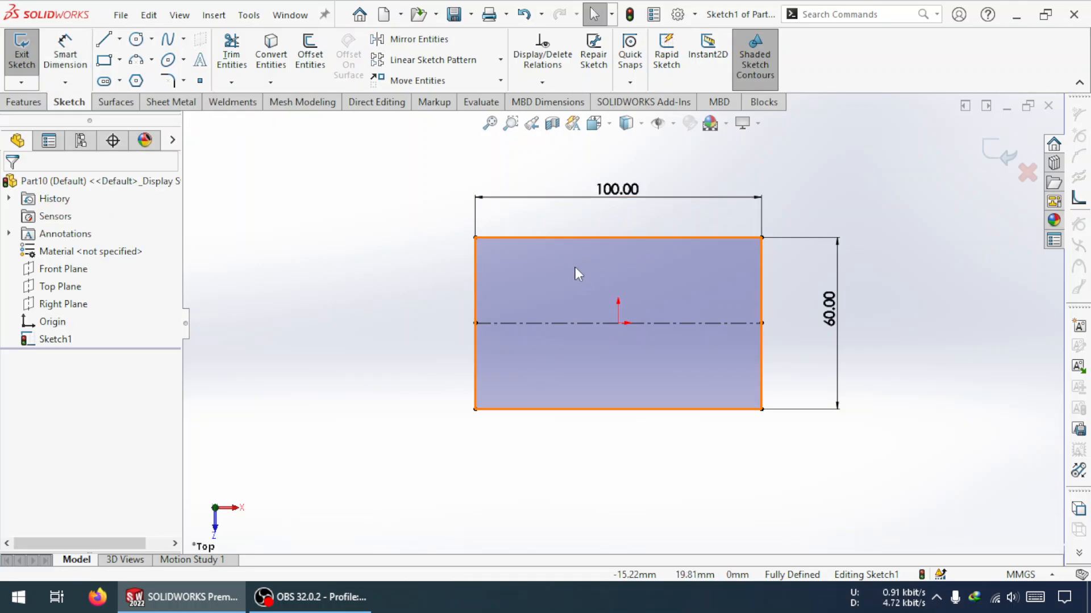
Draw two vertical centerlines from the rectangle's top edge to its bottom edge, one on each side of the origin
left_click(119, 40)
left_click(142, 78)
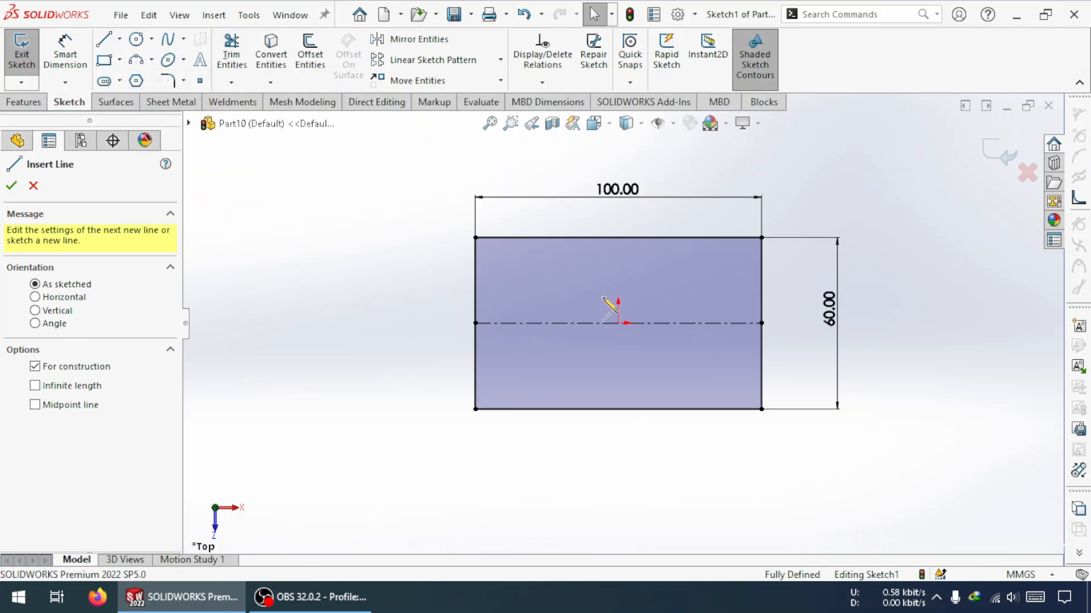
left_click(530, 237)
double_click(535, 409)
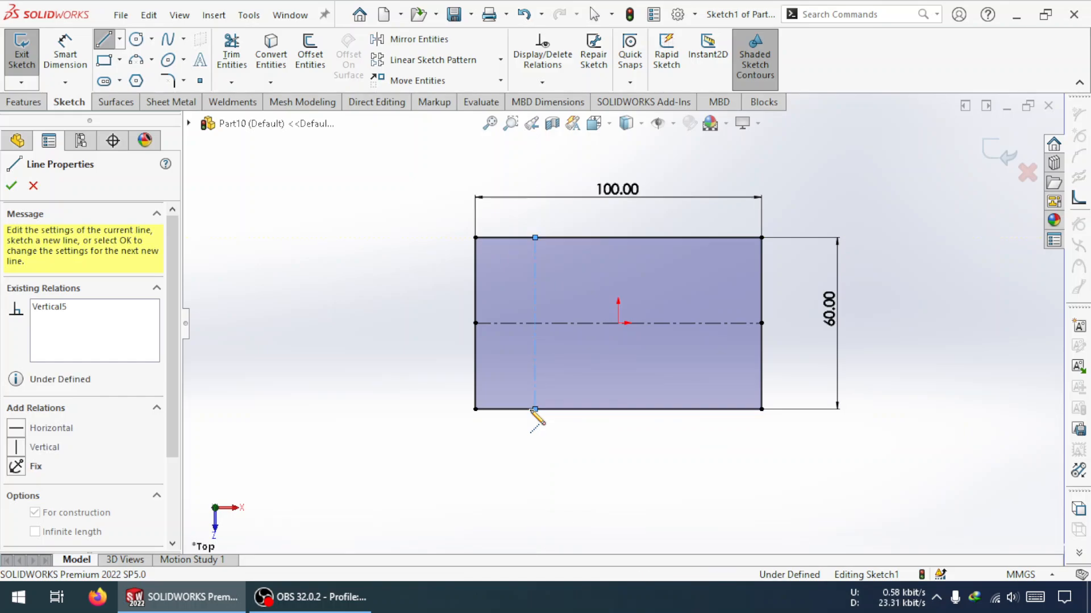
left_click(712, 238)
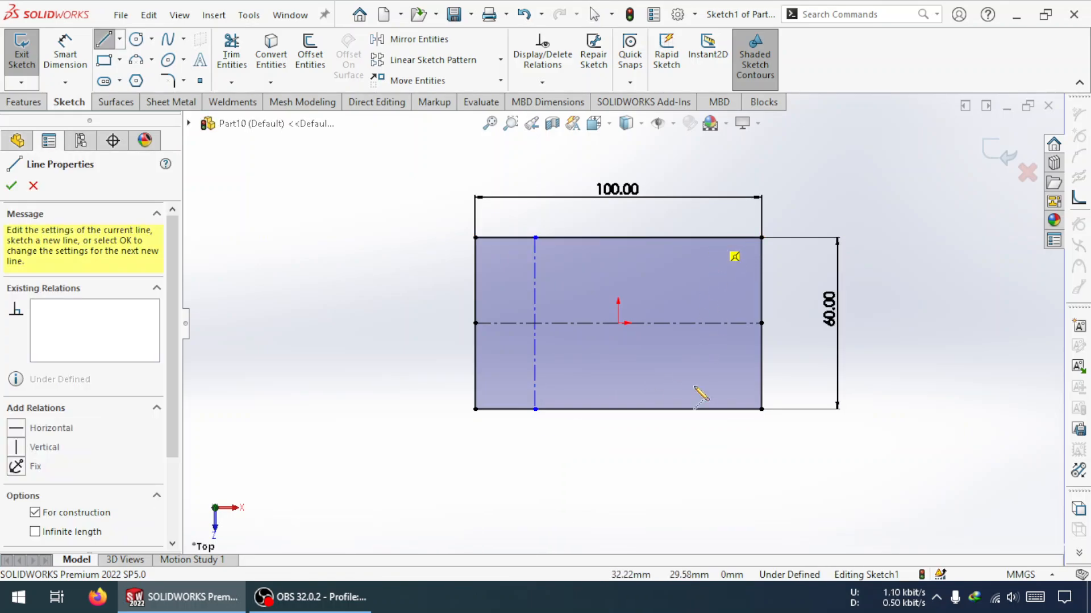
left_click(712, 409)
key("Escape")
key("Escape")
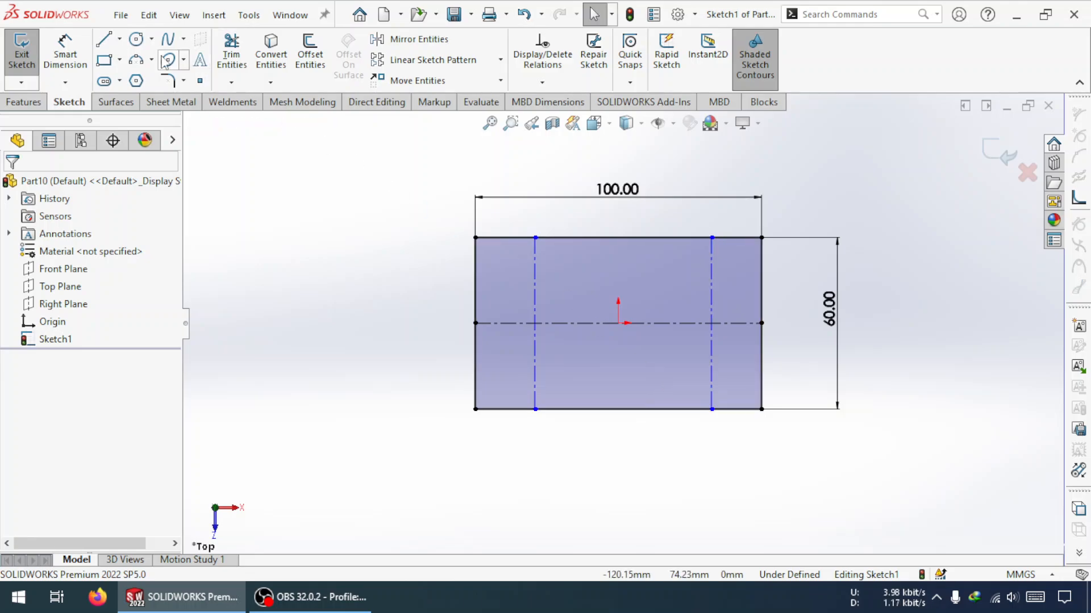
Sketch a circle at each intersection of the horizontal and vertical centerlines, the right one about 21.5 mm in diameter
left_click(140, 45)
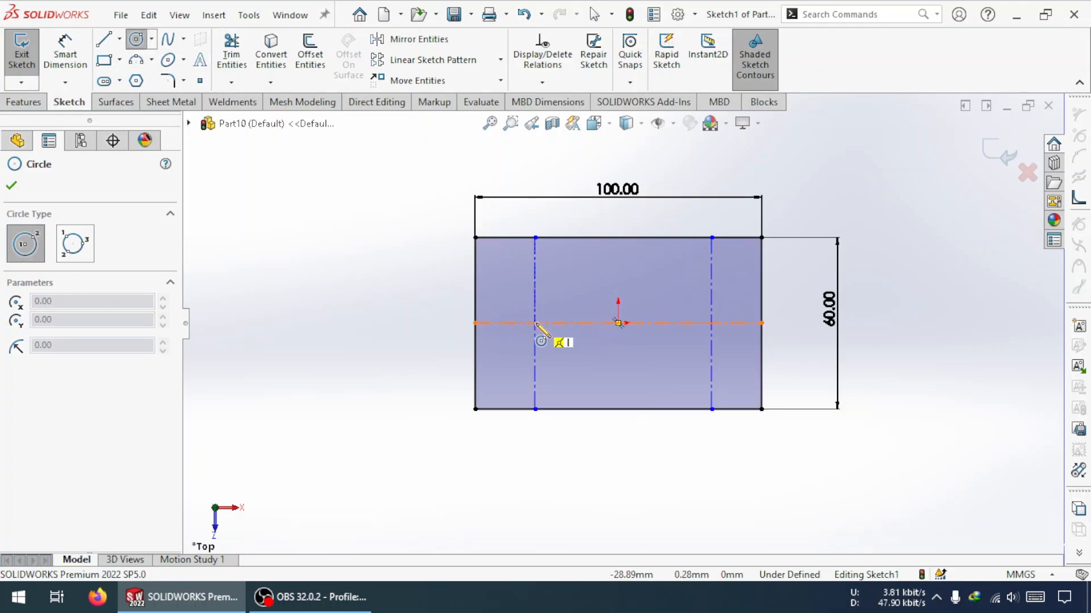
left_click(535, 323)
left_click(557, 341)
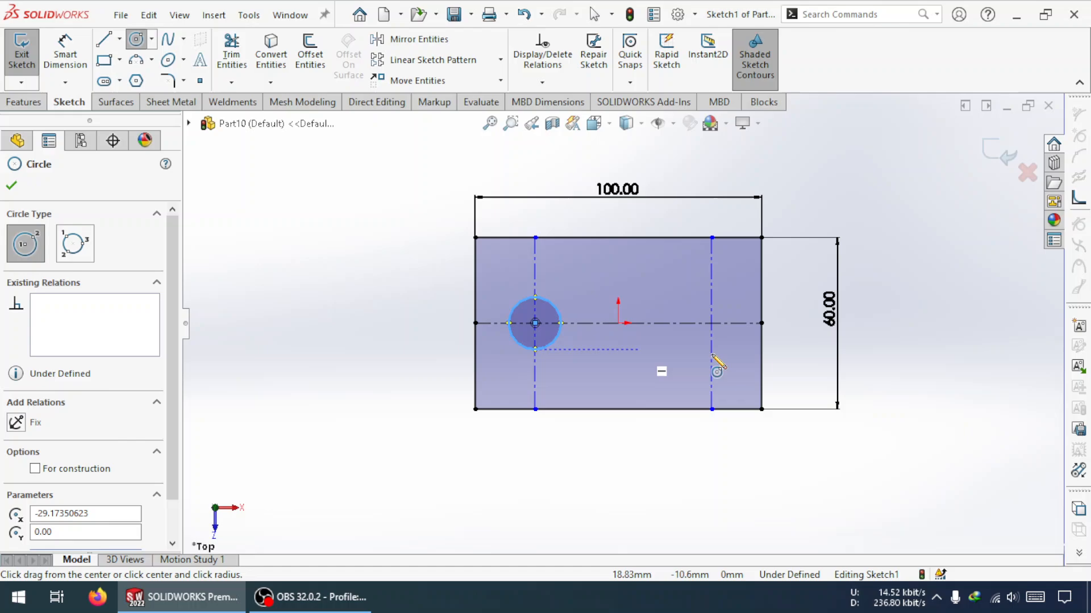
left_click(712, 323)
left_click(729, 349)
key("Escape")
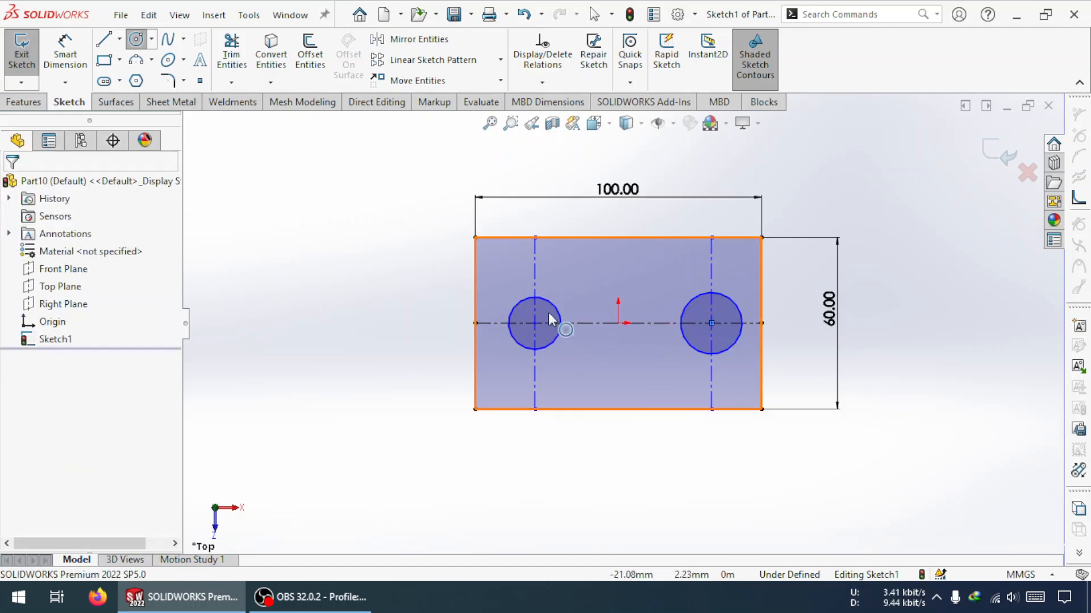
Dimension the right circle and set its diameter to 20 mm
left_click(65, 54)
left_click(736, 347)
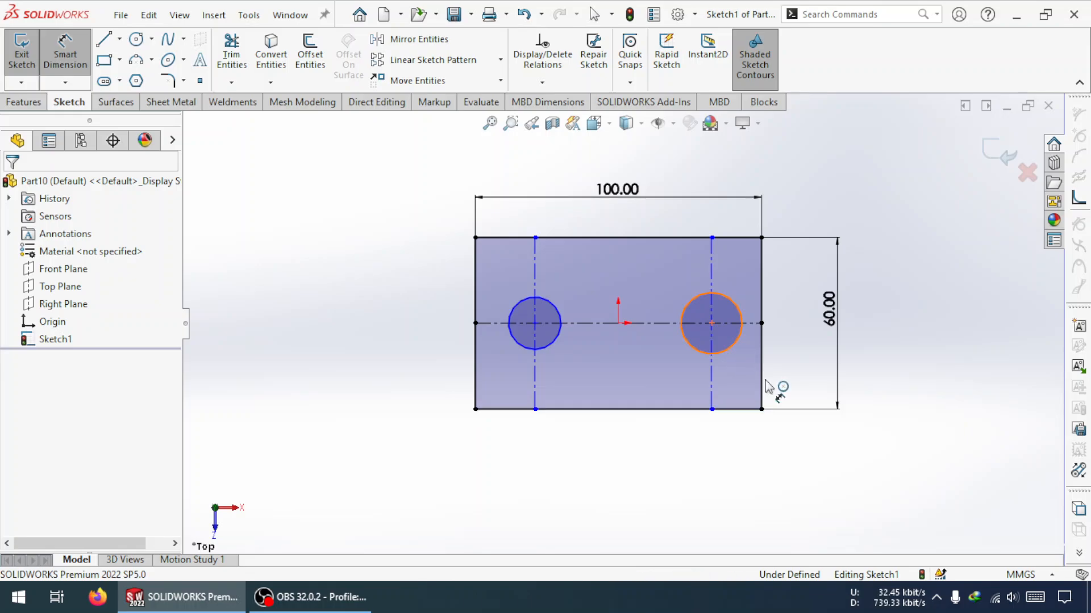
left_click(839, 448)
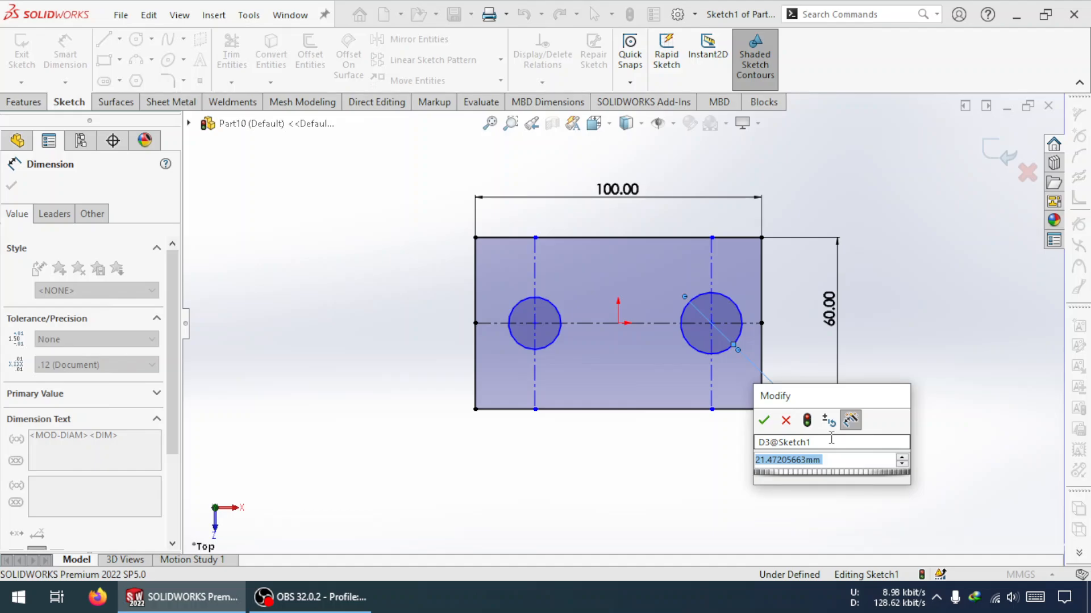
type("20")
key("Return")
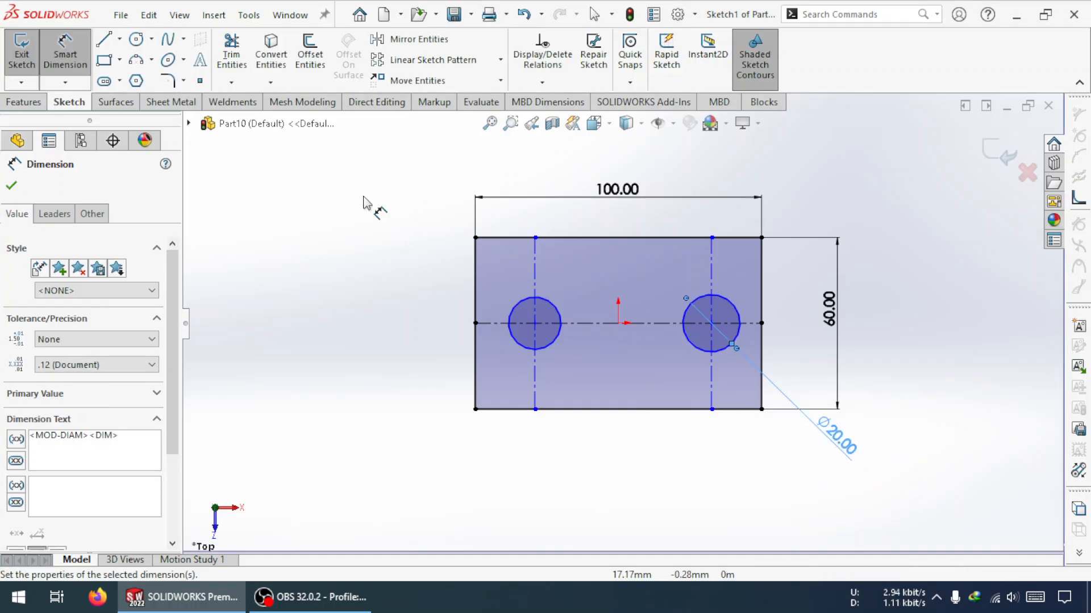
Sketch a second circle concentric with the 20 mm circle and set its diameter to 24 mm
left_click(136, 38)
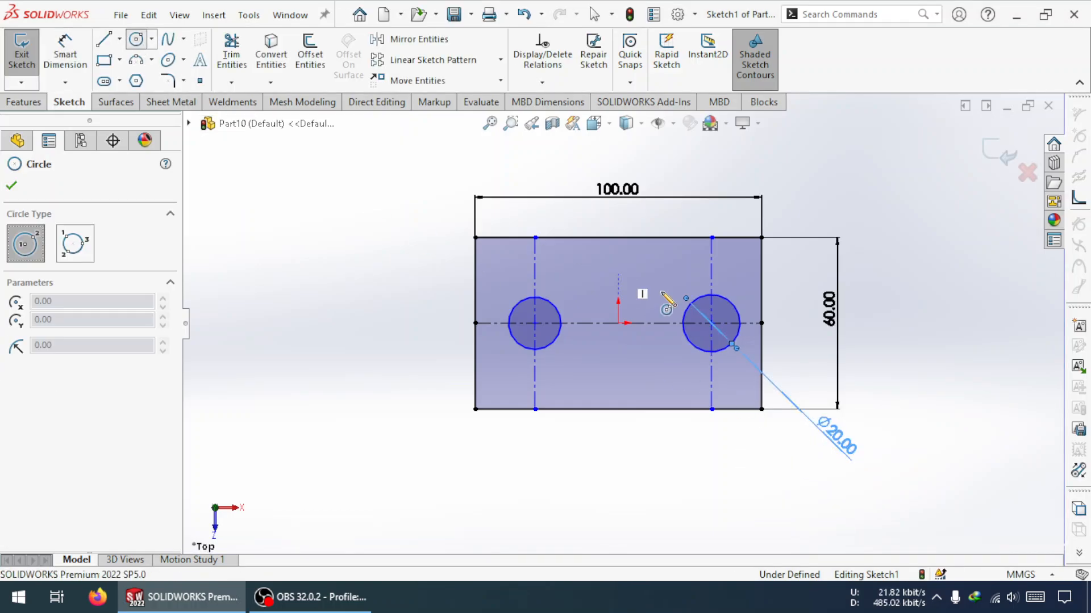
left_click(711, 322)
left_click(711, 338)
key("Escape")
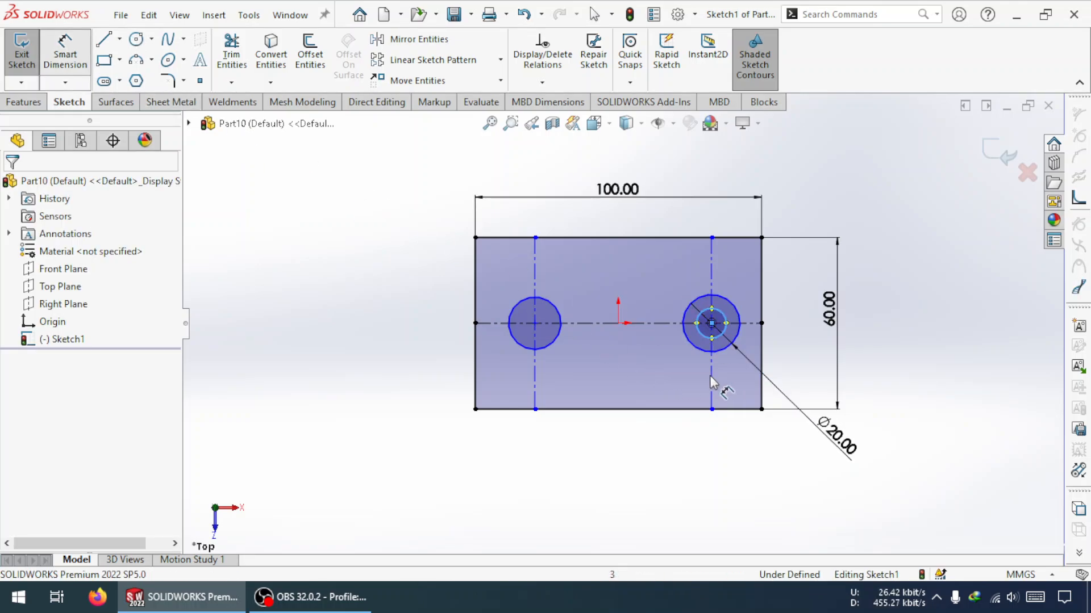
left_click(719, 334)
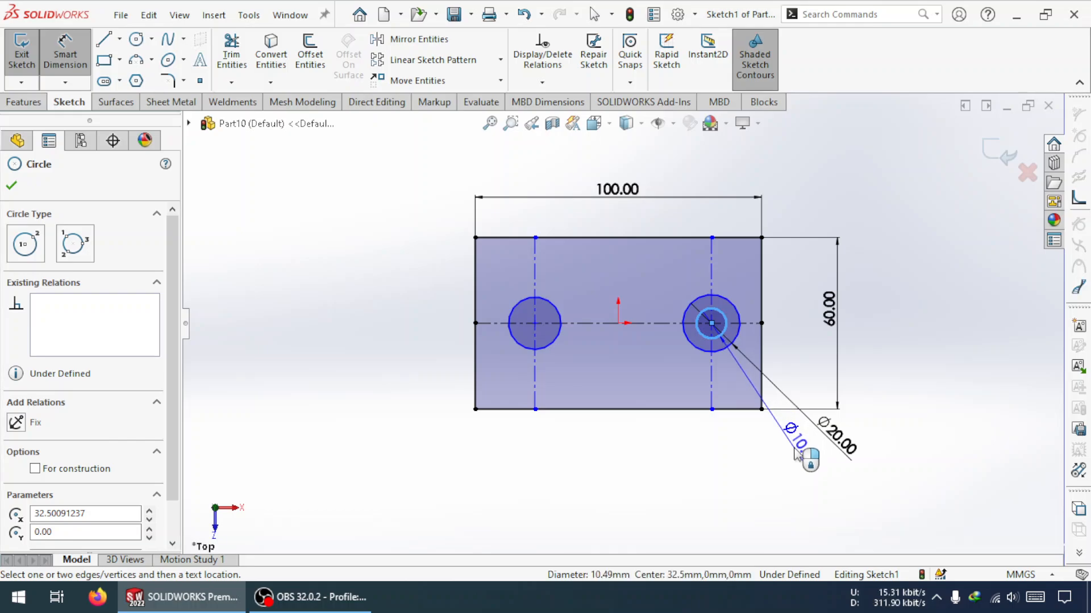
left_click(795, 453)
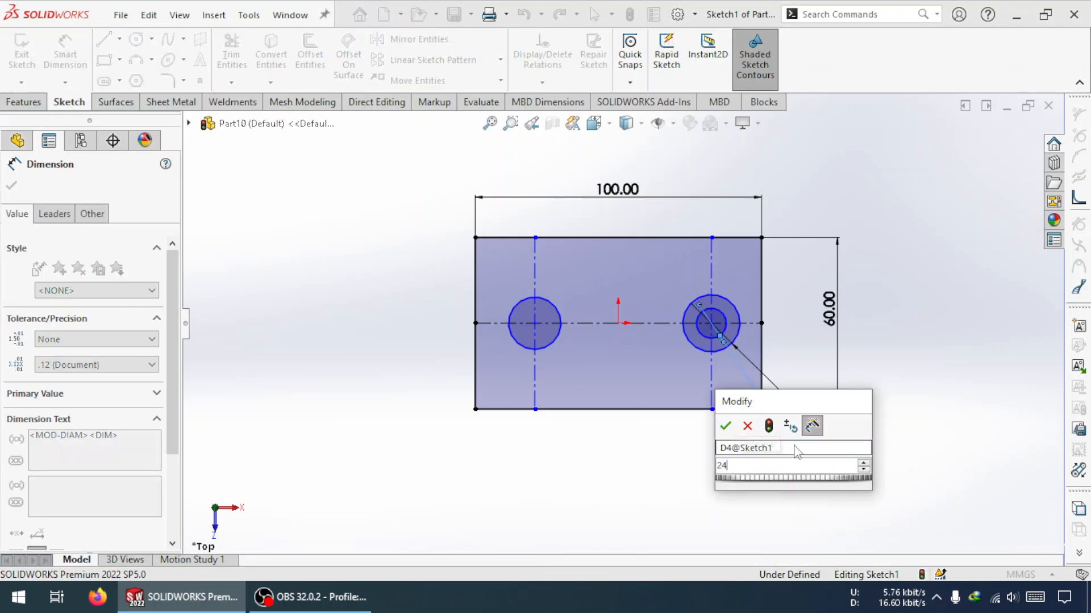
type("24")
key("Return")
key("Escape")
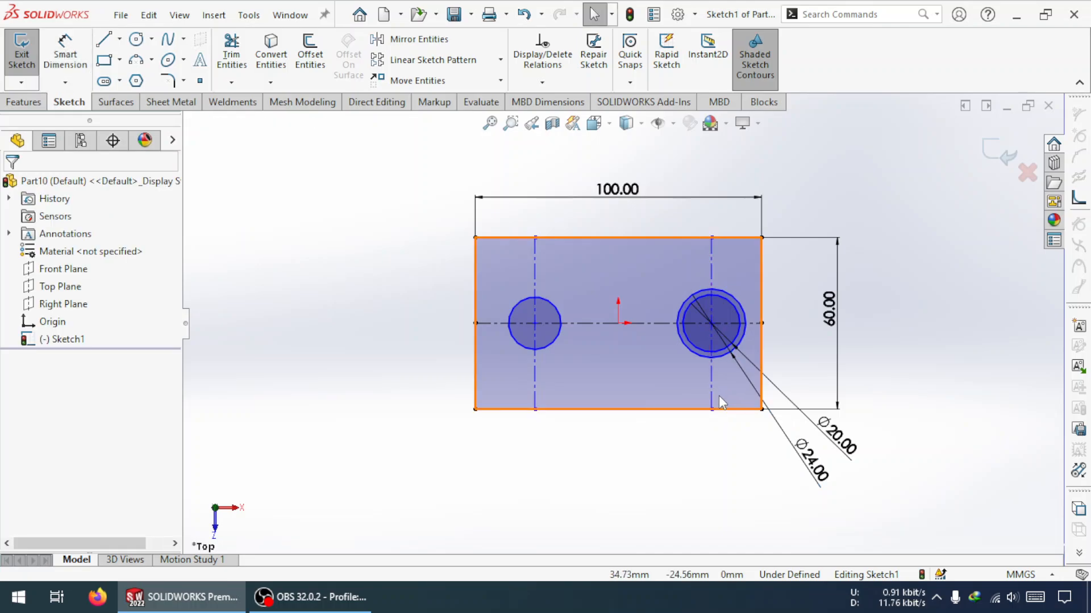
Make the left circle equal in size to the 24 mm circle
scroll(744, 363, "down", 3)
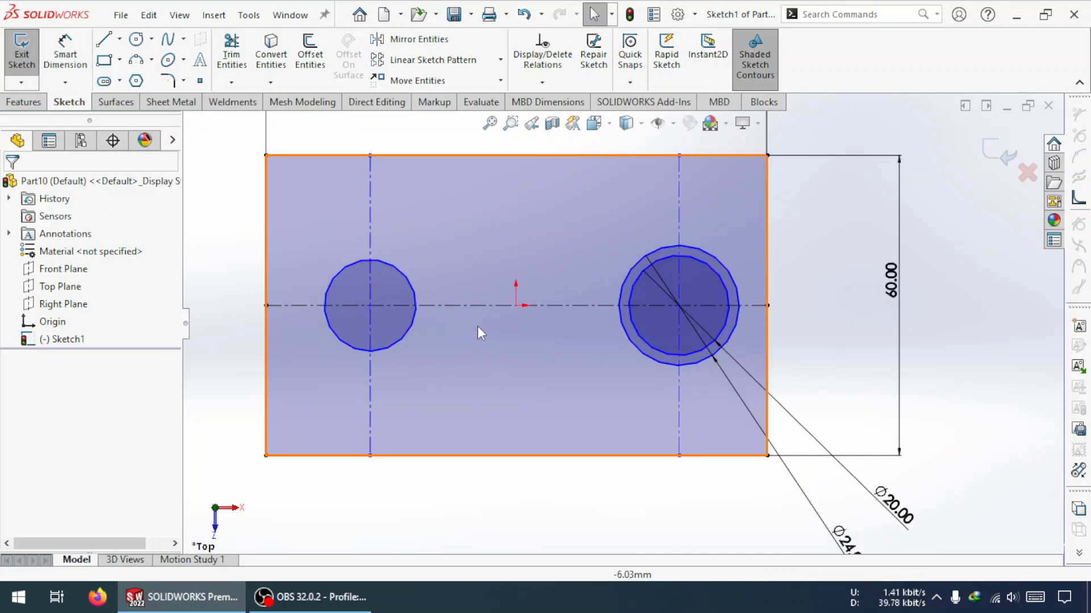
left_click(722, 347)
left_click(407, 337, "ctrl")
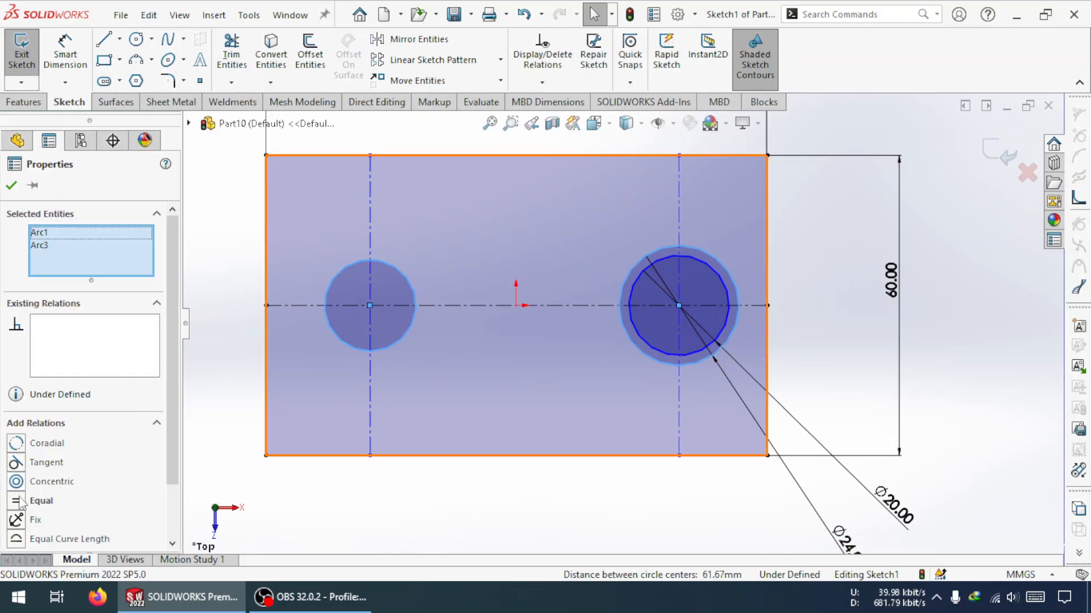
left_click(17, 504)
key("Escape")
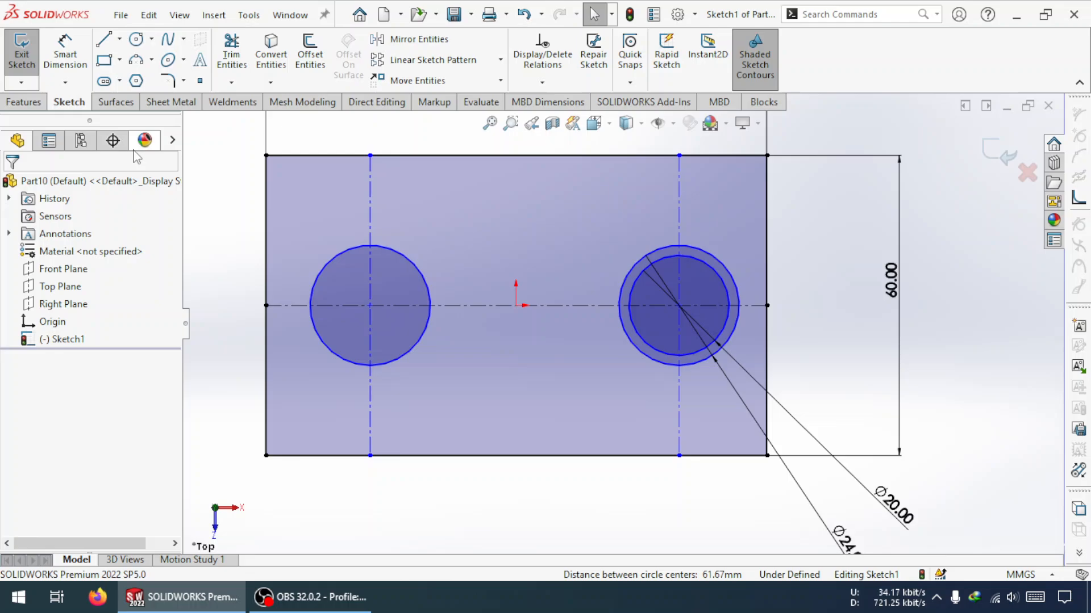
Sketch a concentric circle inside the left circle and make it equal to the 20 mm circle
left_click(135, 40)
left_click(370, 306)
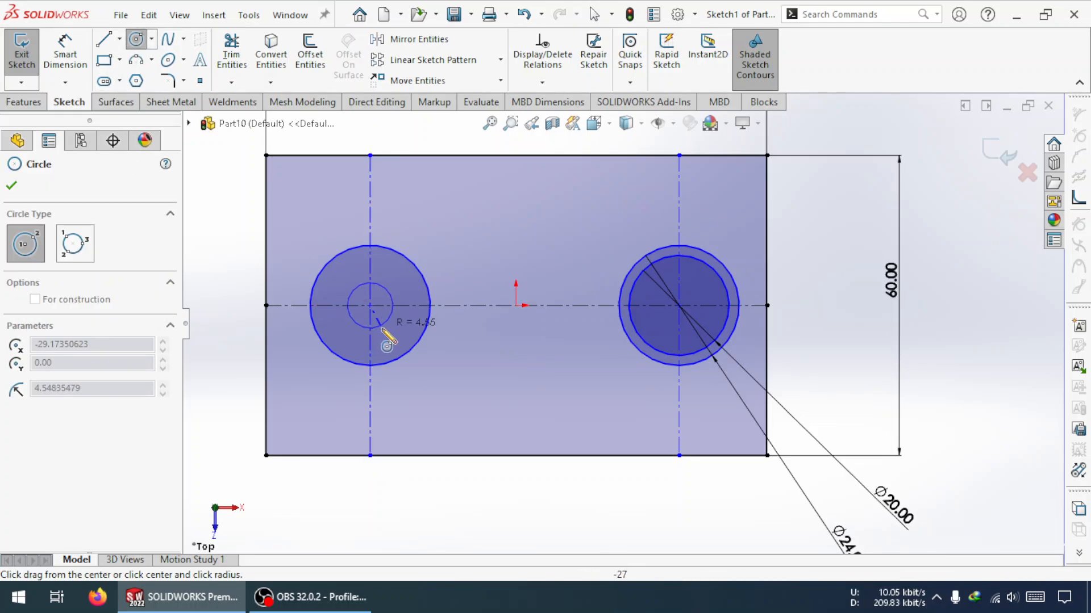
left_click(389, 341)
key("Escape")
left_click(657, 351)
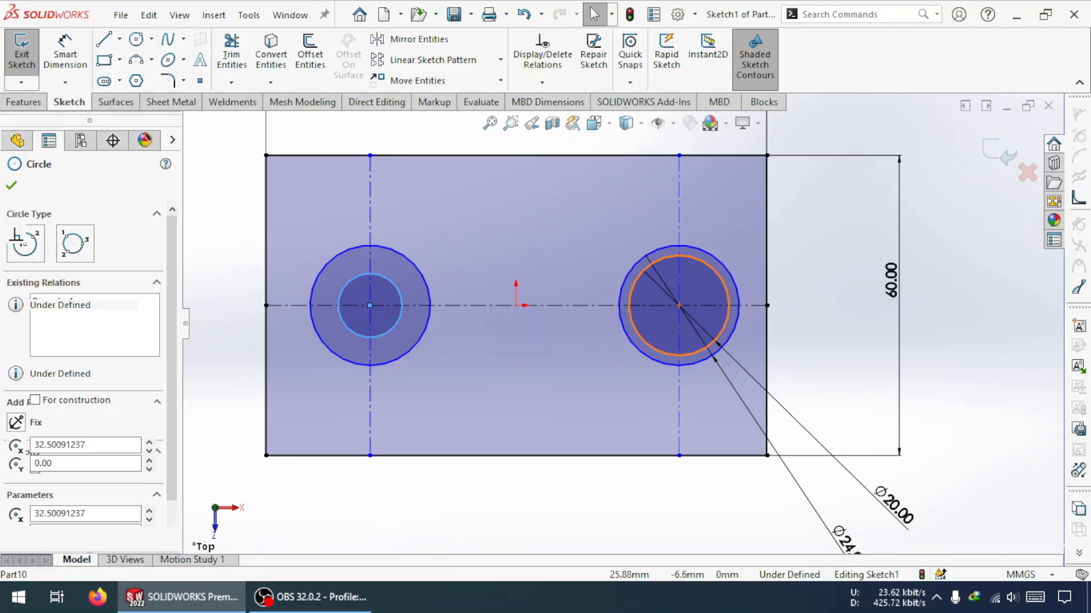
left_click(401, 319, "ctrl")
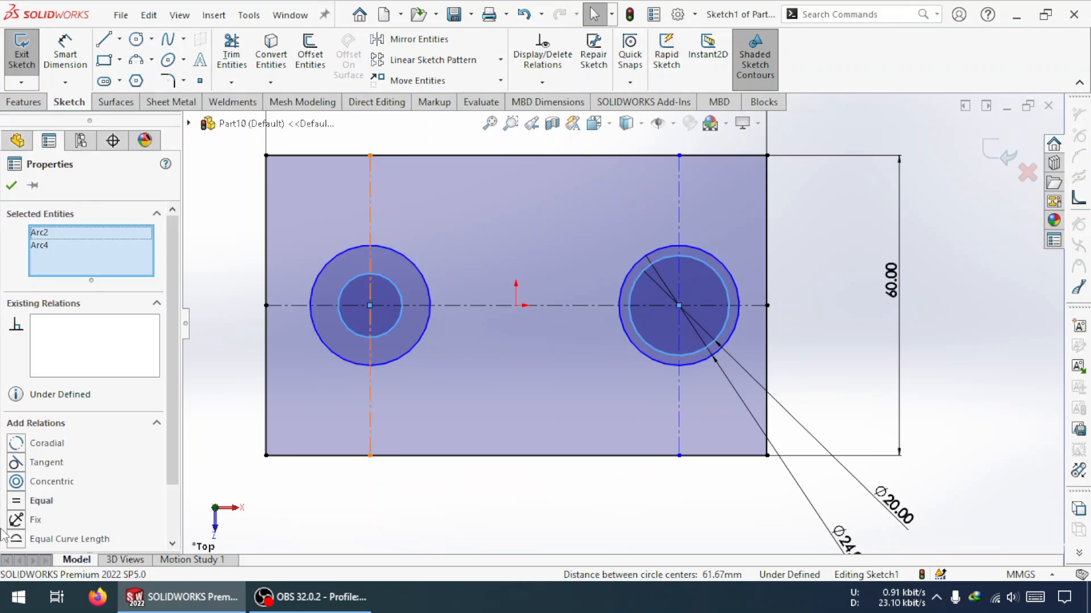
left_click(18, 501)
left_click(268, 483)
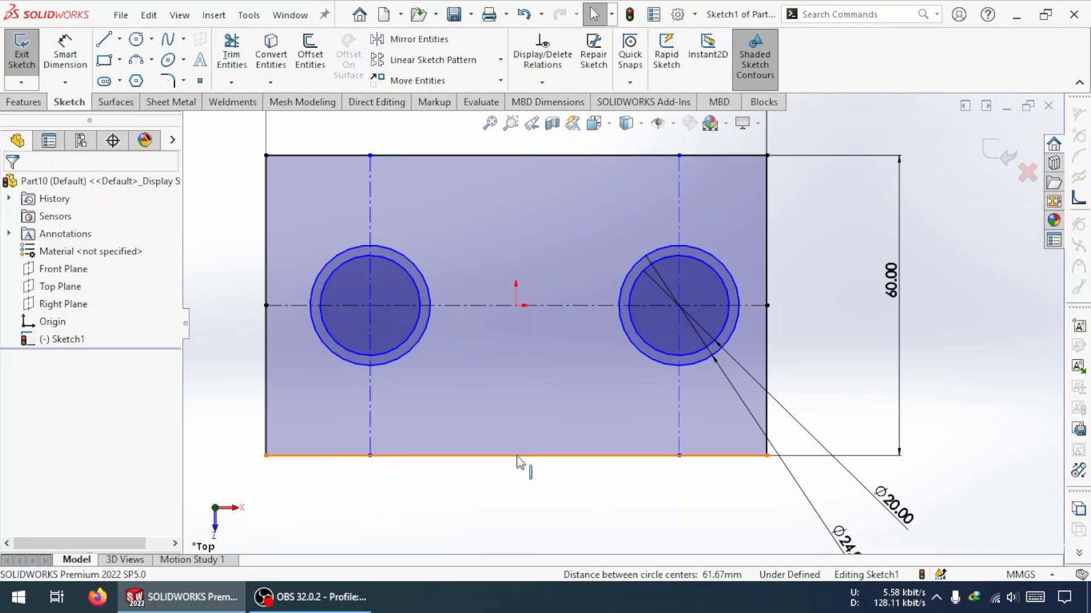
Dimension the left inner circle's centre from the rectangle's left edge and set the distance to 23 mm
left_click(66, 51)
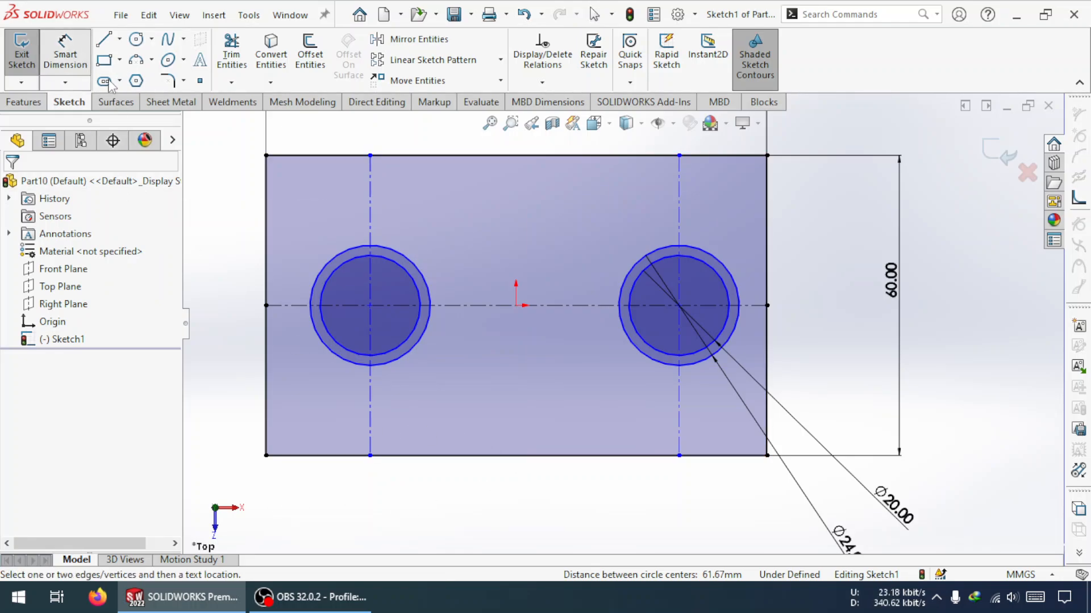
left_click(320, 305)
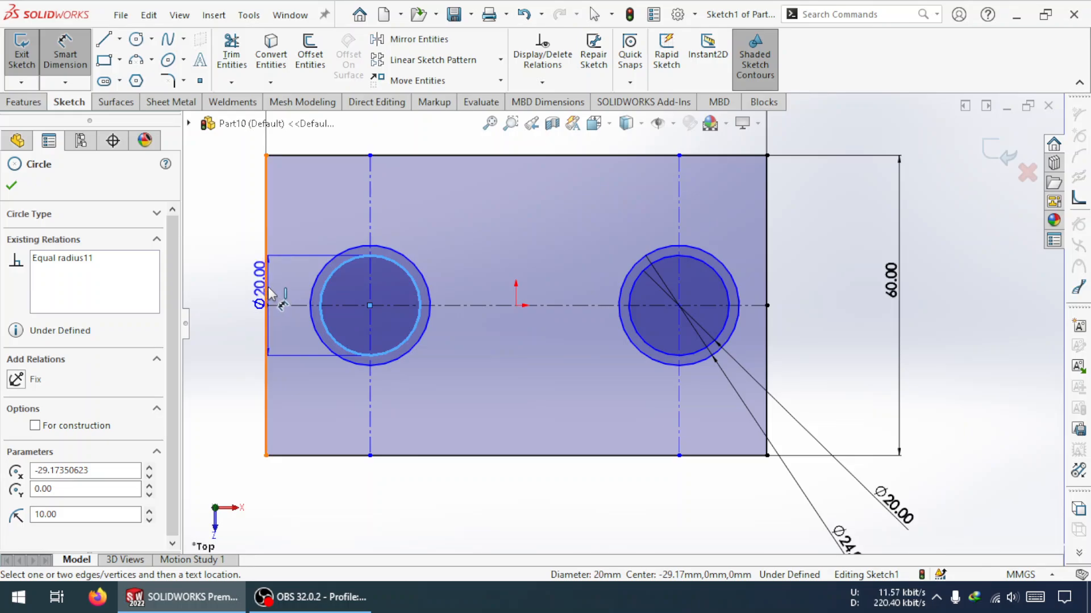
left_click(267, 296)
scroll(360, 236, "up", 5)
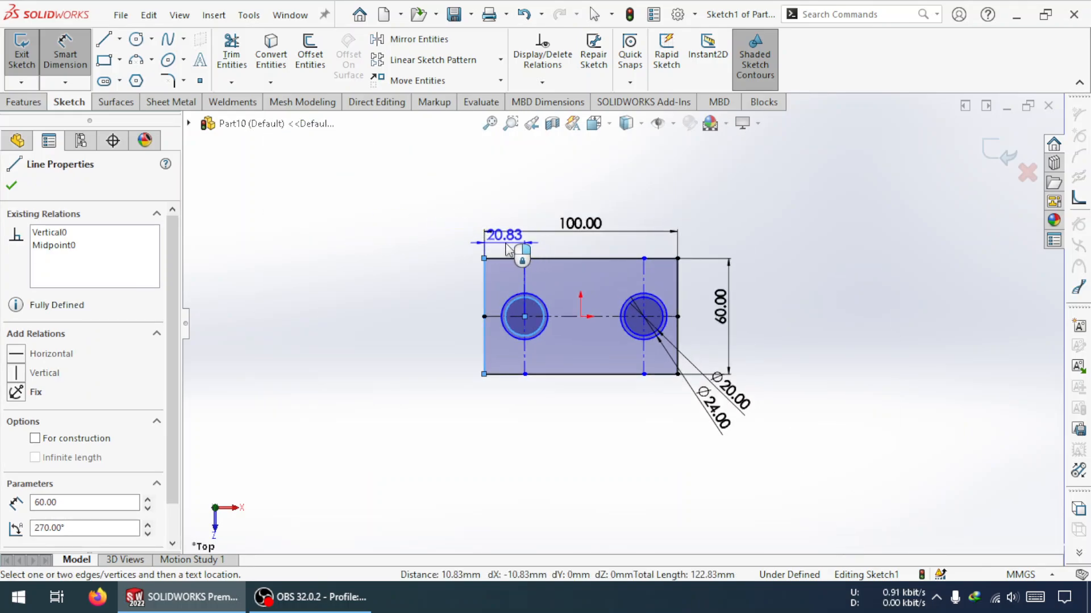
left_click(507, 248)
type("20")
key("Return")
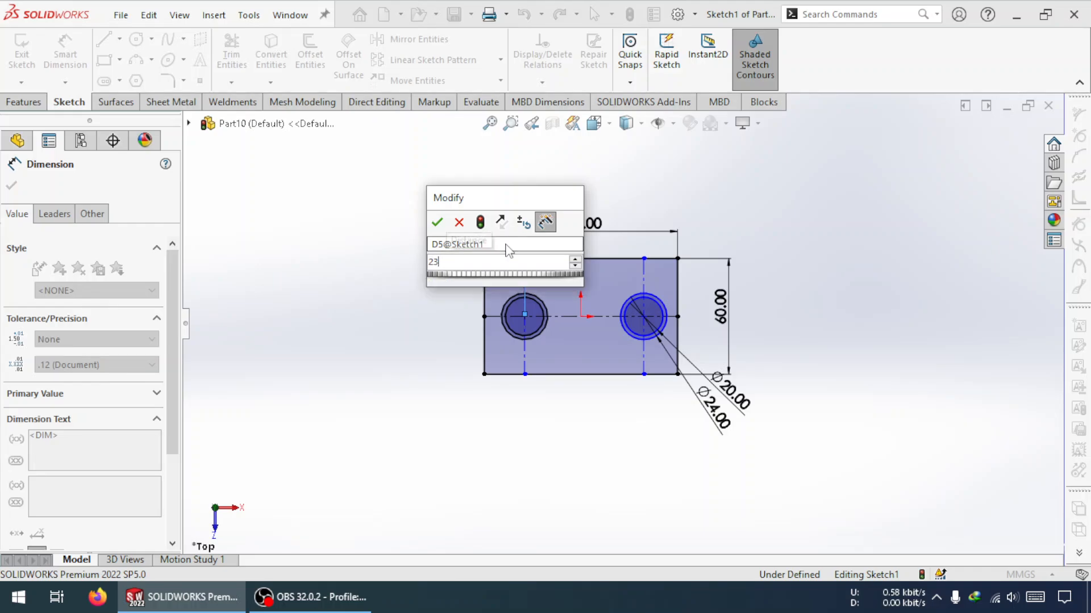
key("Escape")
scroll(605, 232, "up", 3)
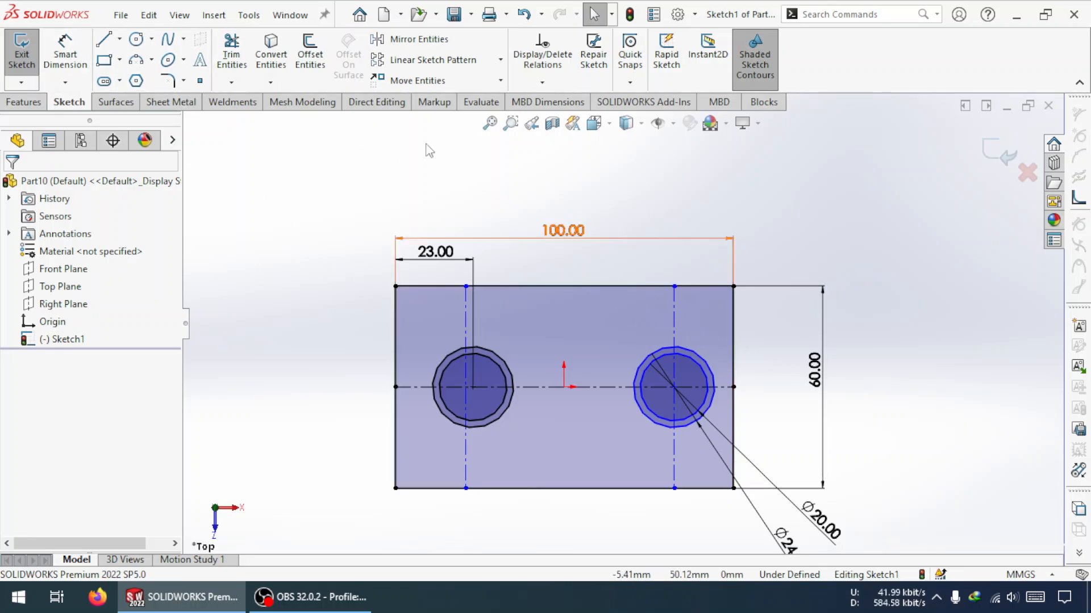
Dimension the right vertical centreline from the rectangle's right edge and set the distance to 23 mm
left_click(60, 57)
left_click(733, 354)
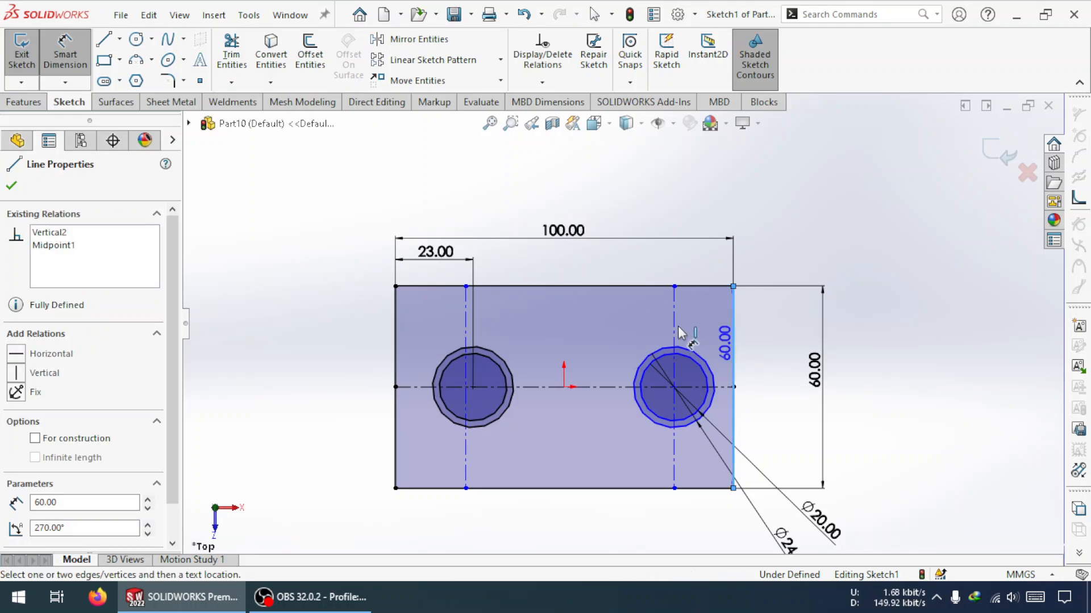
left_click(675, 325)
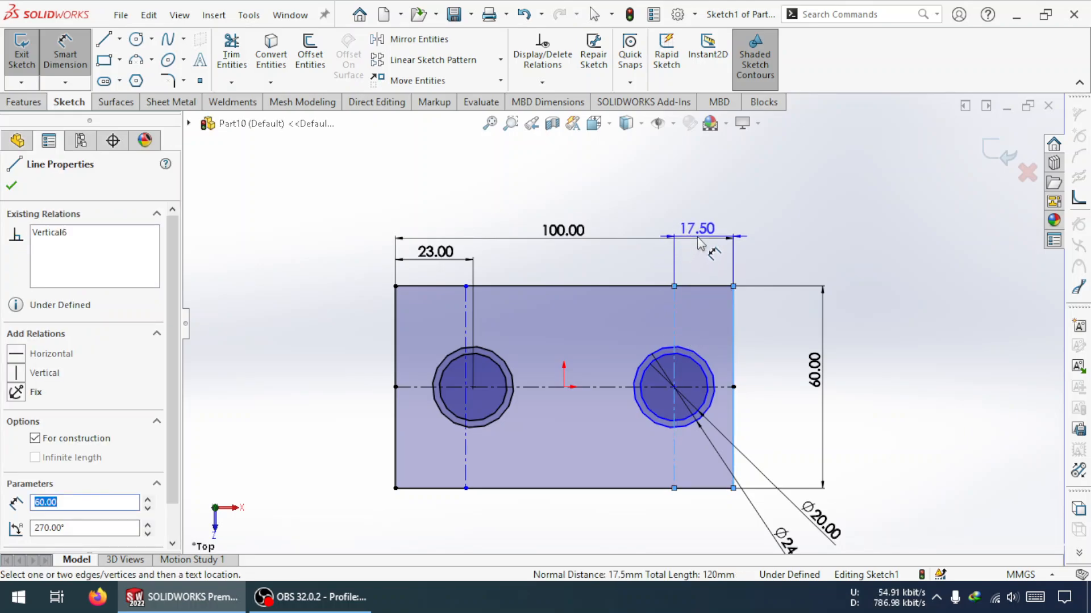
left_click(705, 230)
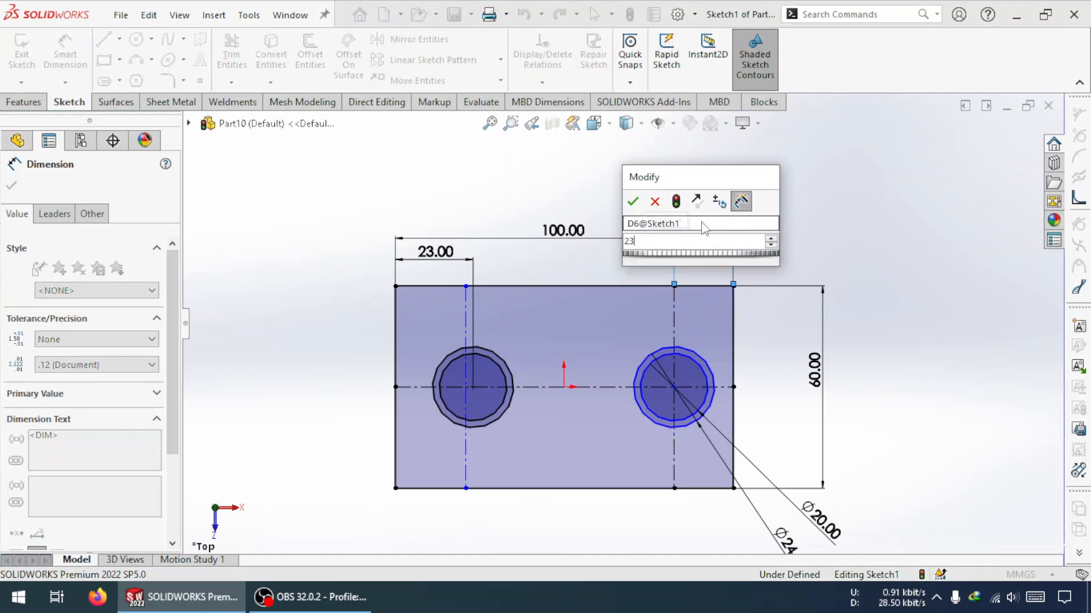
key("Return")
Place the left 23 mm dimension above the 100 mm one and move the right circles' centre onto the intersection of the centrelines
left_click_drag(436, 252, 444, 211)
key("Escape")
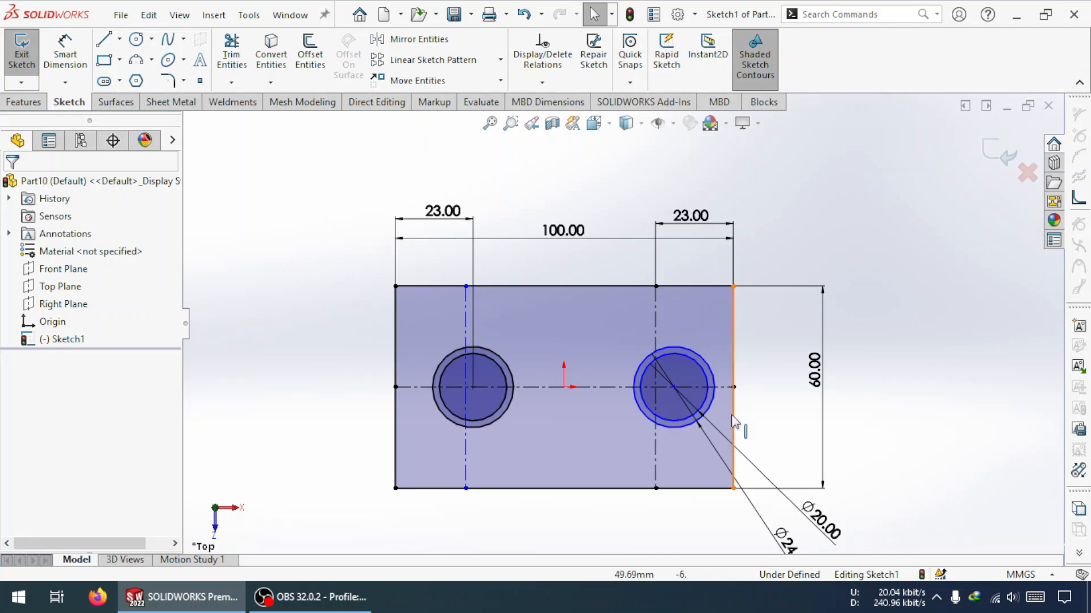
left_click_drag(675, 388, 655, 387)
left_click(789, 424)
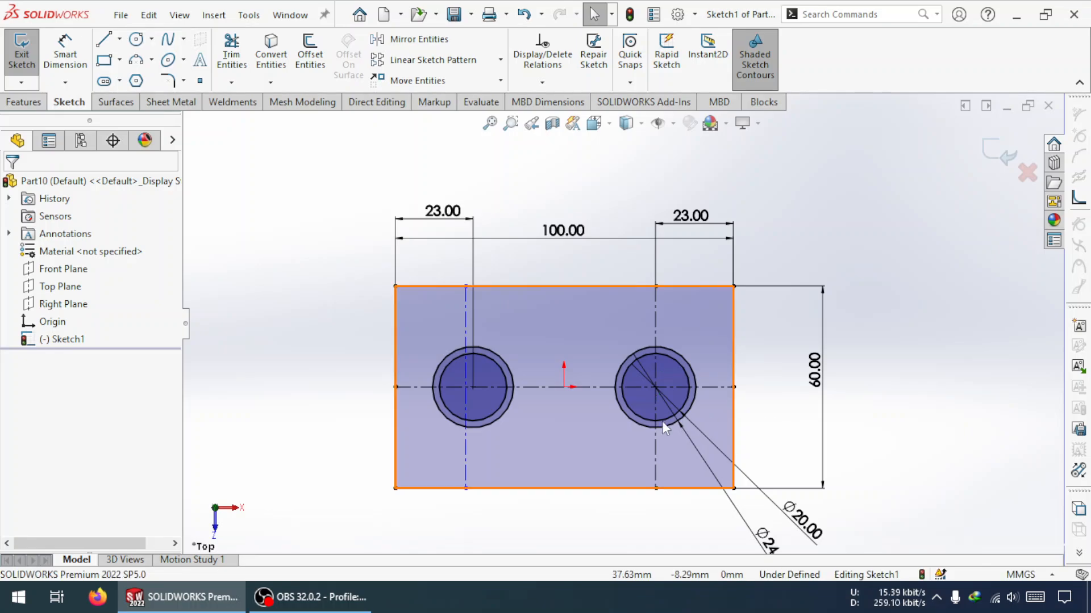
Start a boss extrusion of the sketch using the plate region and both ring regions between the 20 mm and 24 mm circles
left_click(26, 101)
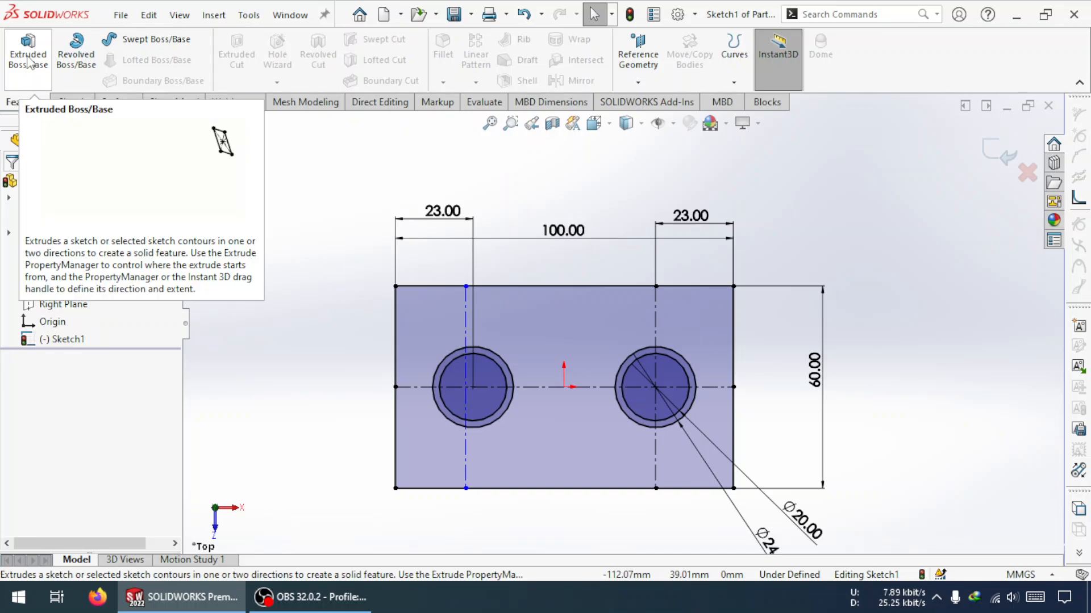
left_click(26, 55)
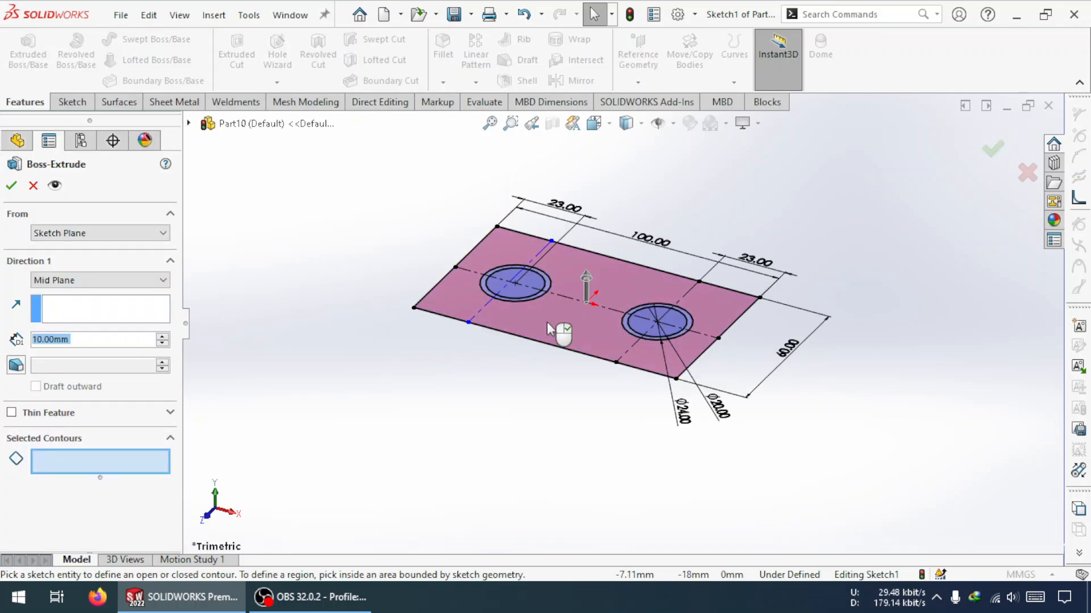
left_click(554, 318)
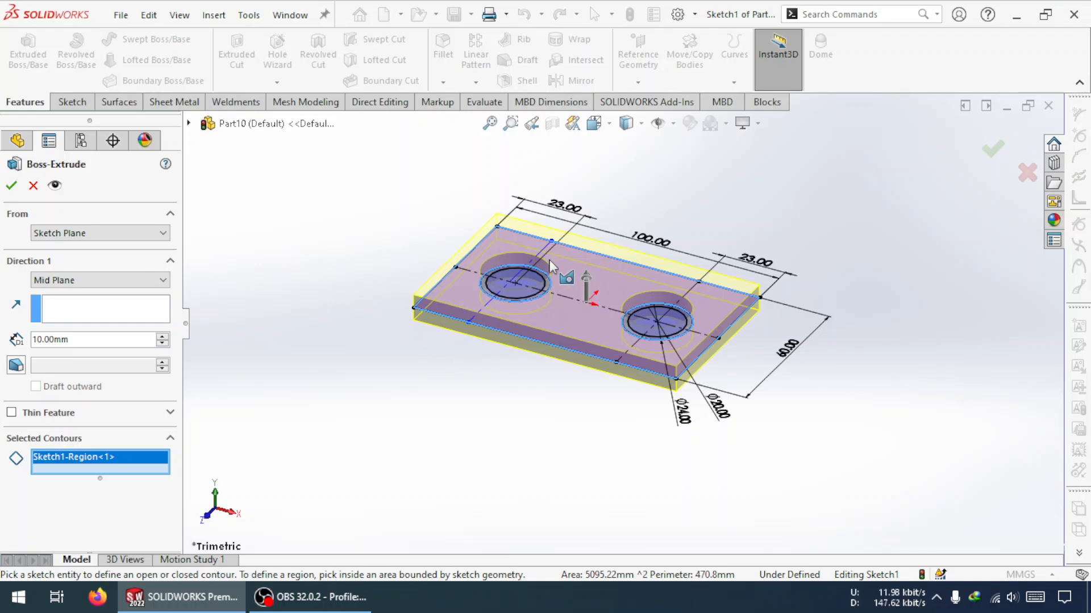
mouse_move(548, 260)
middle_mouse_down()
mouse_move(602, 315)
mouse_move(585, 324)
mouse_move(583, 301)
middle_mouse_up()
scroll(556, 272, "down", 6)
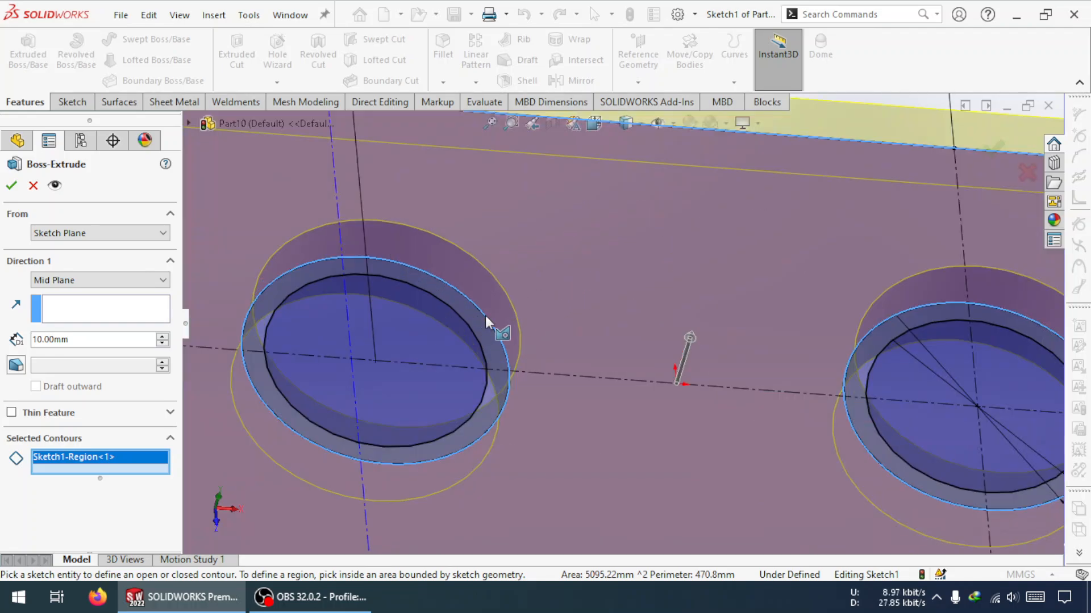
mouse_move(486, 316)
middle_mouse_down()
mouse_move(452, 359)
mouse_move(499, 345)
middle_mouse_up()
left_click(499, 316)
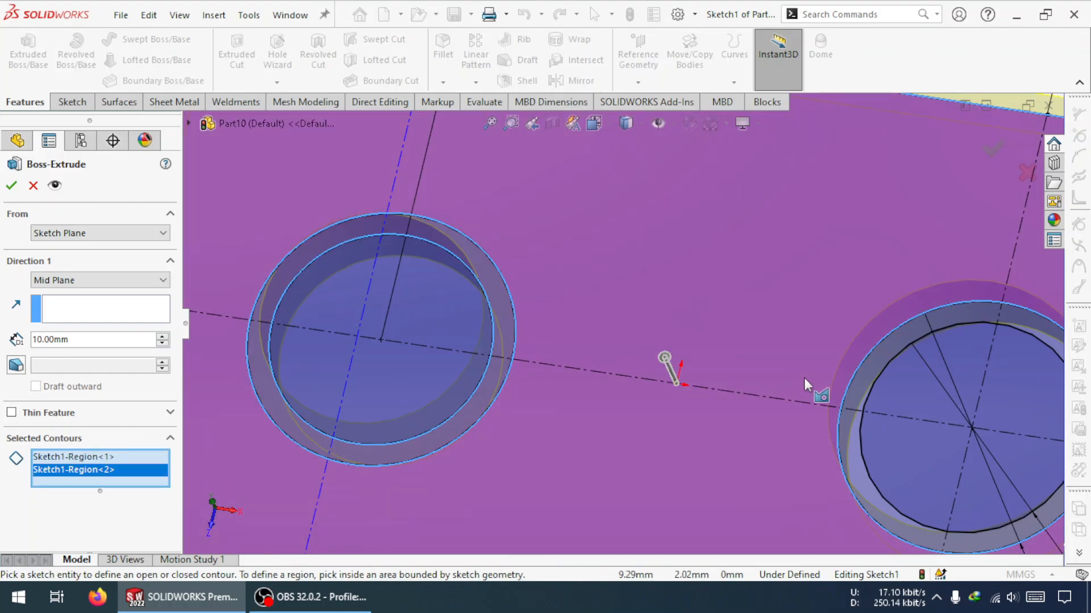
left_click(870, 374)
scroll(793, 445, "up", 6)
middle_click_drag(793, 445, 813, 309)
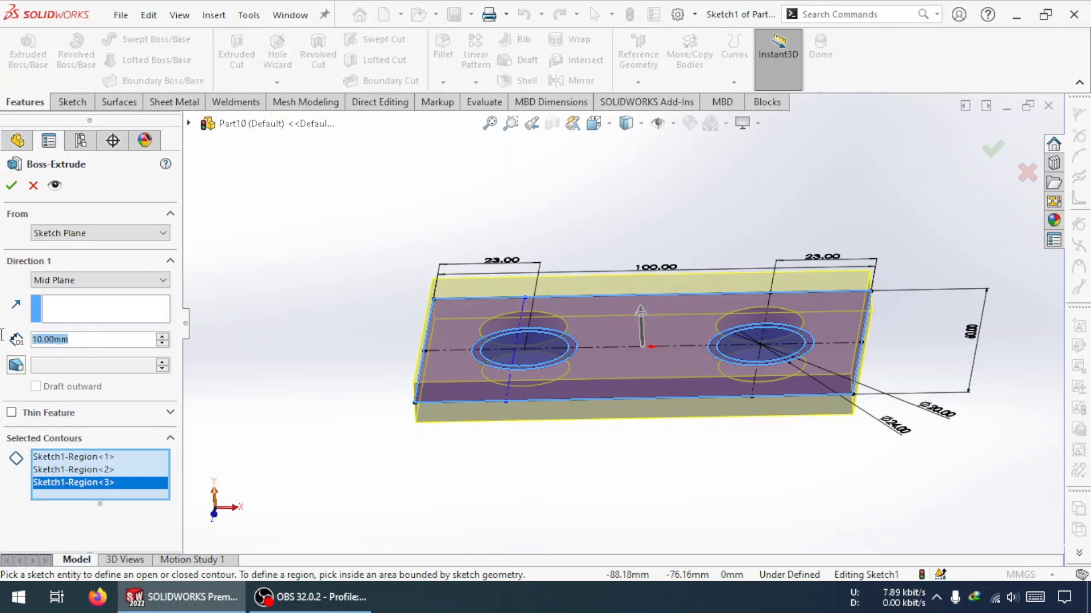
Set the plate extrusion to a 5 mm depth with a Blind end condition and create it
type("5")
key("Return")
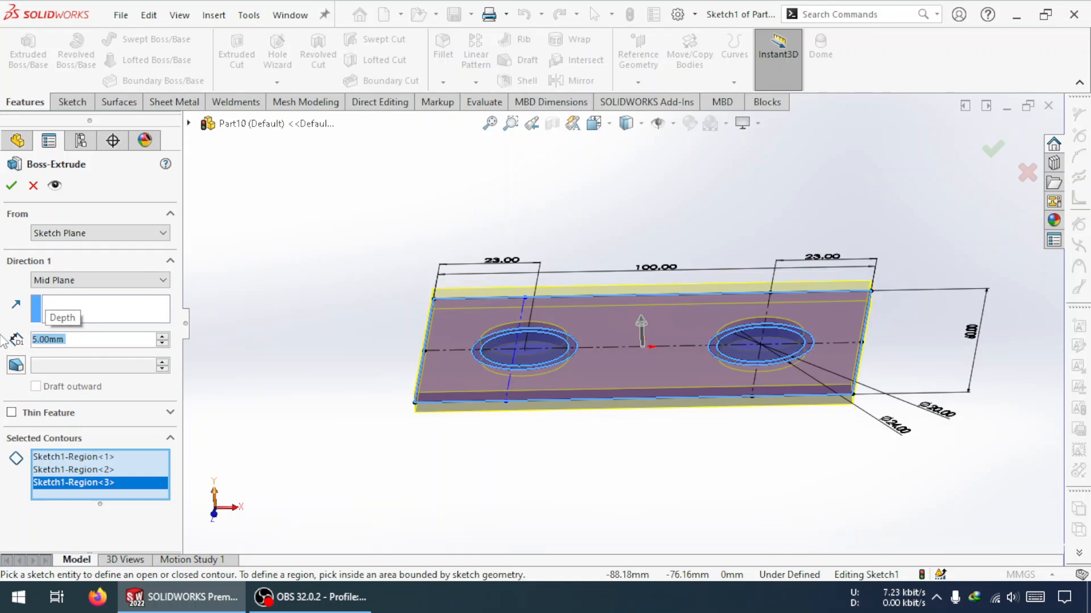
left_click(107, 281)
left_click(84, 295)
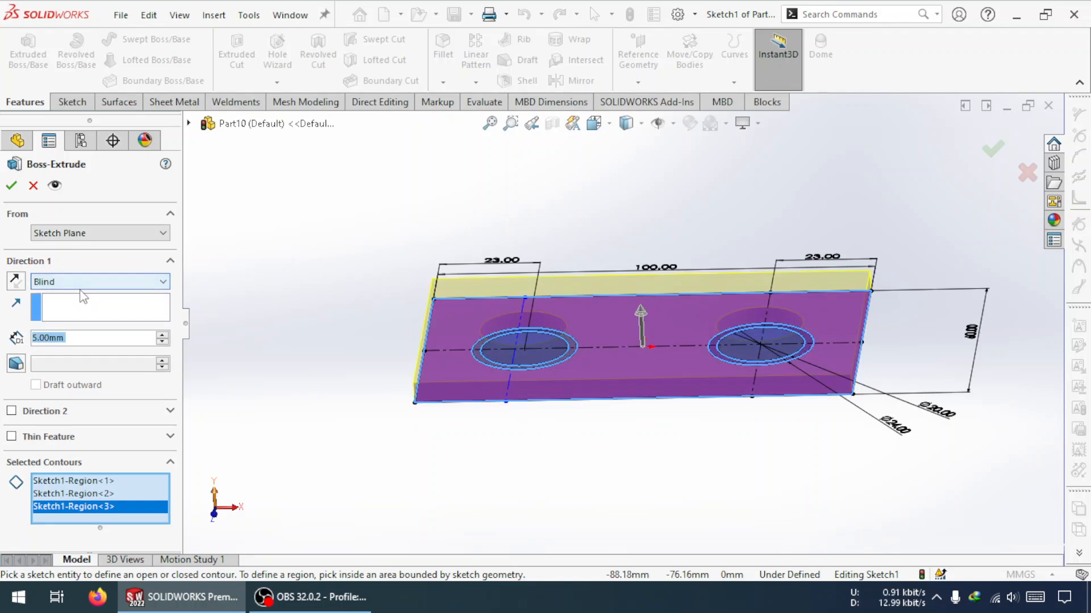
left_click(12, 187)
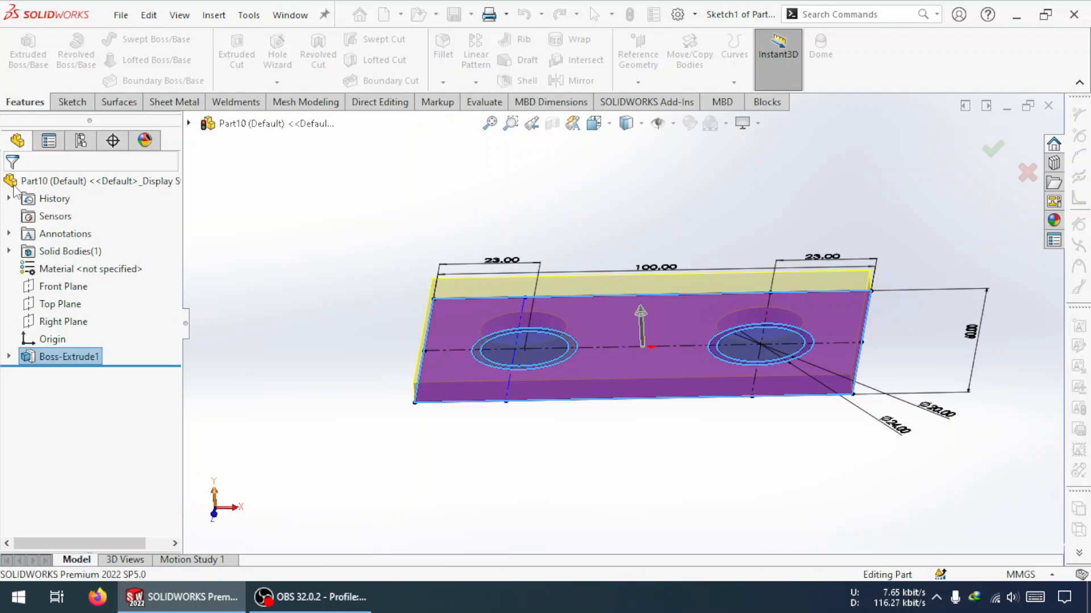
Expand the plate's extrusion feature and show its Sketch1 in the model
left_click(9, 356)
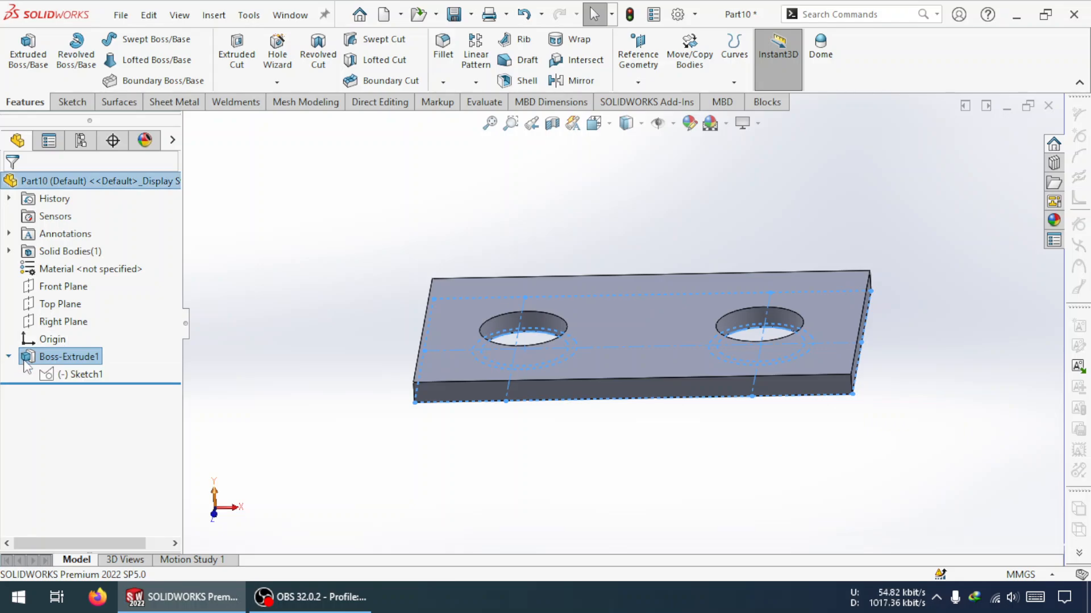
left_click(74, 374)
left_click(59, 350)
left_click(59, 351)
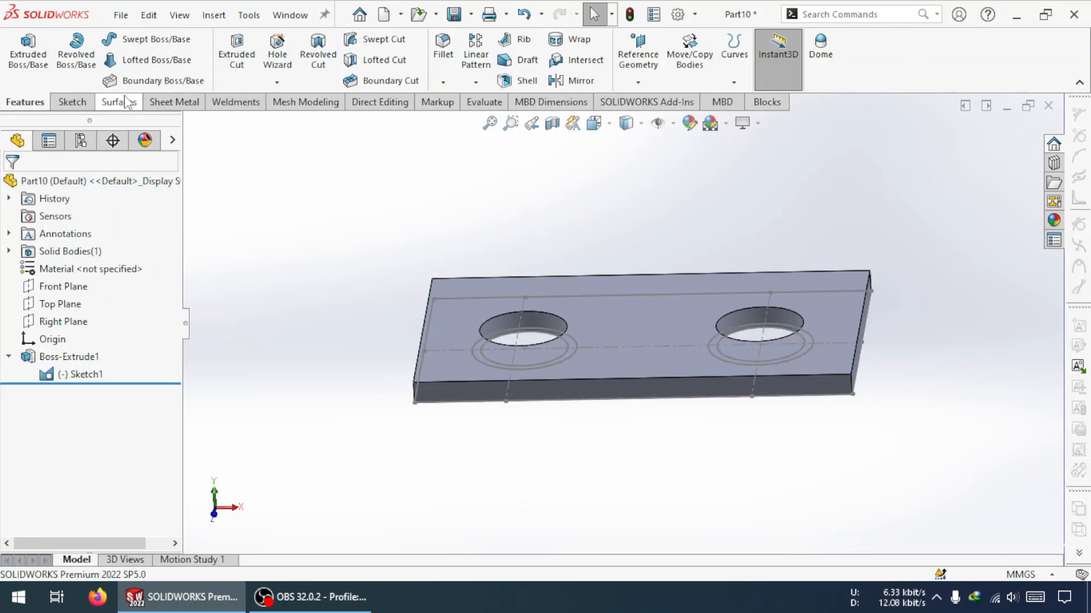
left_click(28, 54)
middle_click_drag(516, 343, 488, 342)
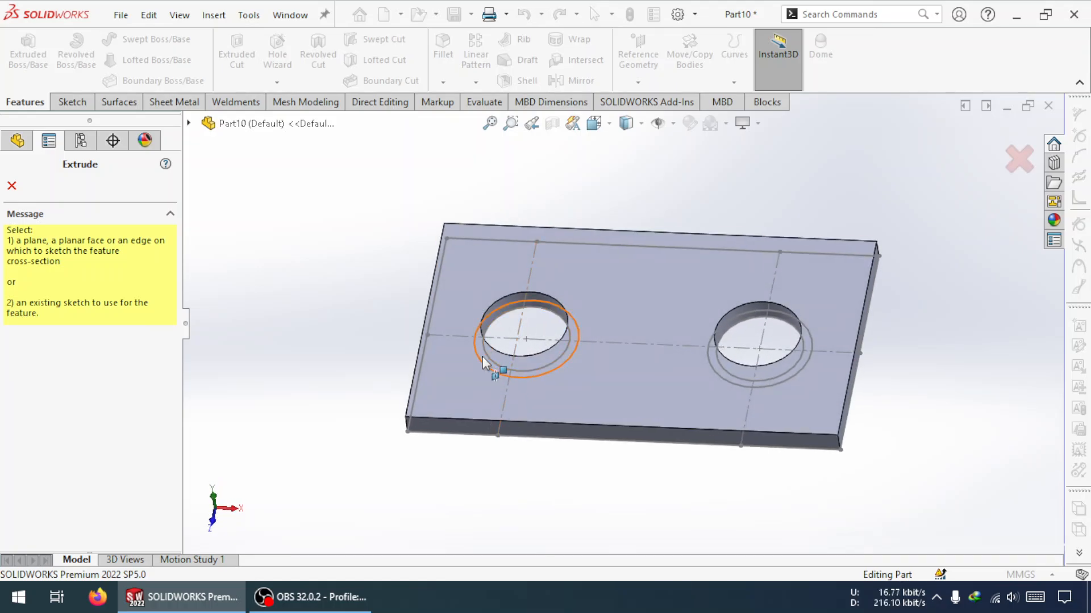
scroll(483, 363, "down", 5)
left_click(574, 345)
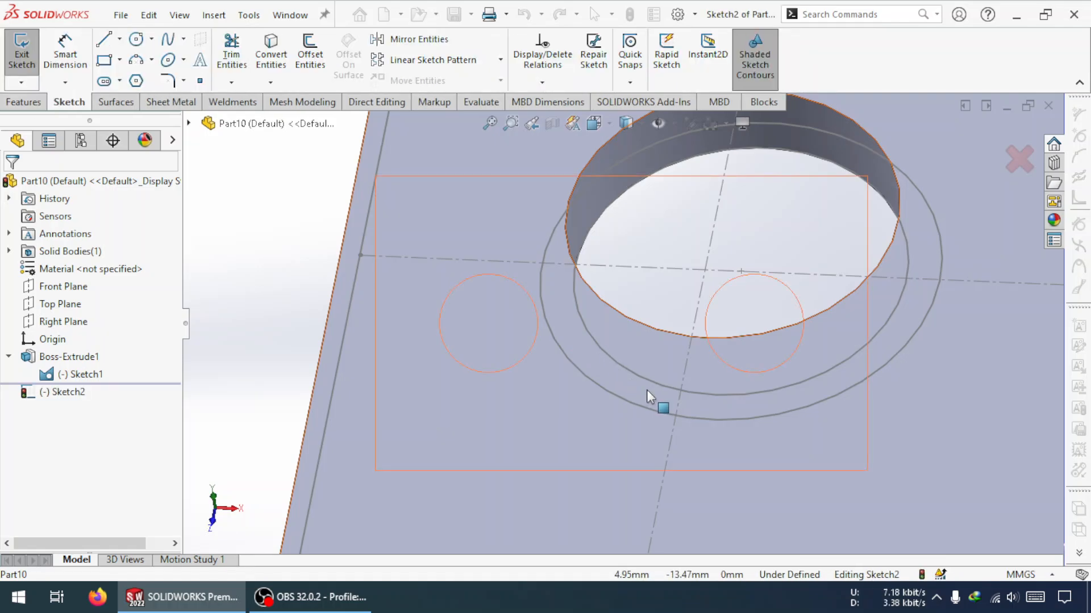
scroll(704, 321, "up", 5)
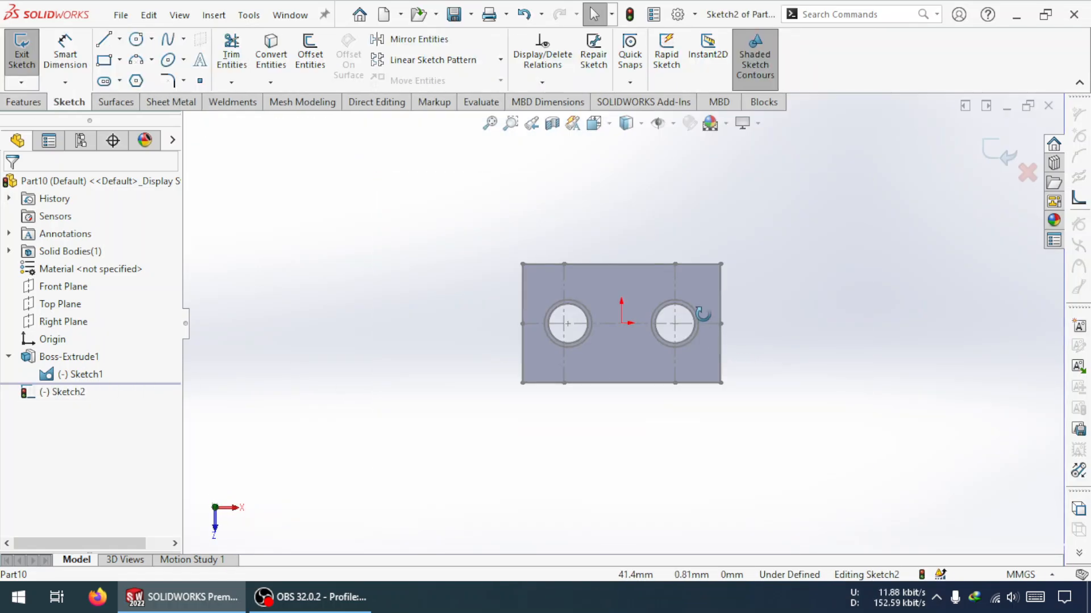
middle_click_drag(703, 317, 710, 273)
left_click(975, 149)
Start a boss extrusion from Sketch1, replacing the whole-sketch contour with the two ring regions between the 20 mm and 24 mm circles
left_click(80, 374)
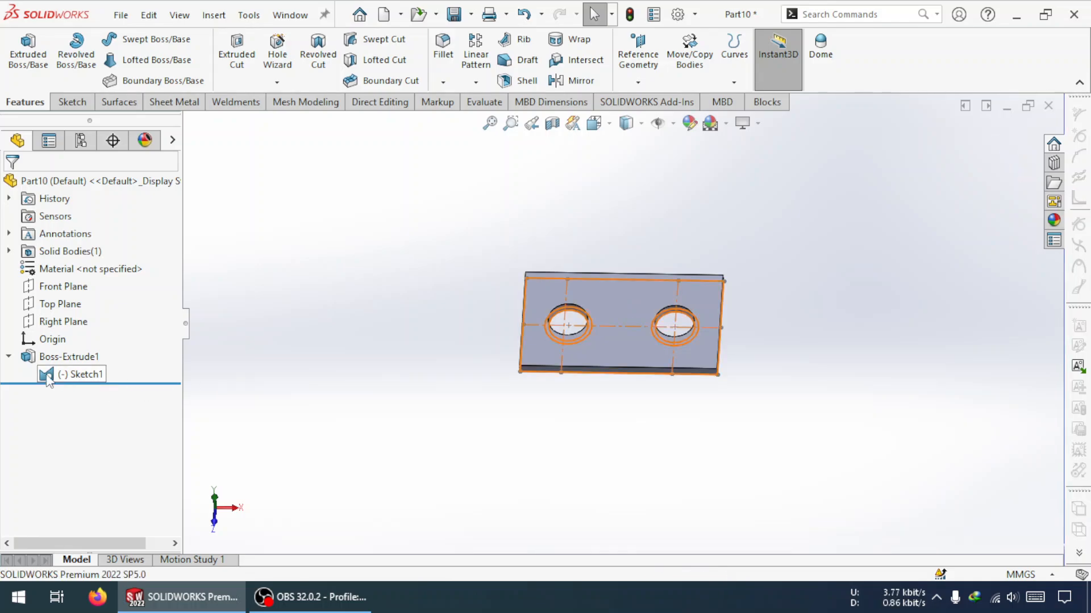
left_click(27, 51)
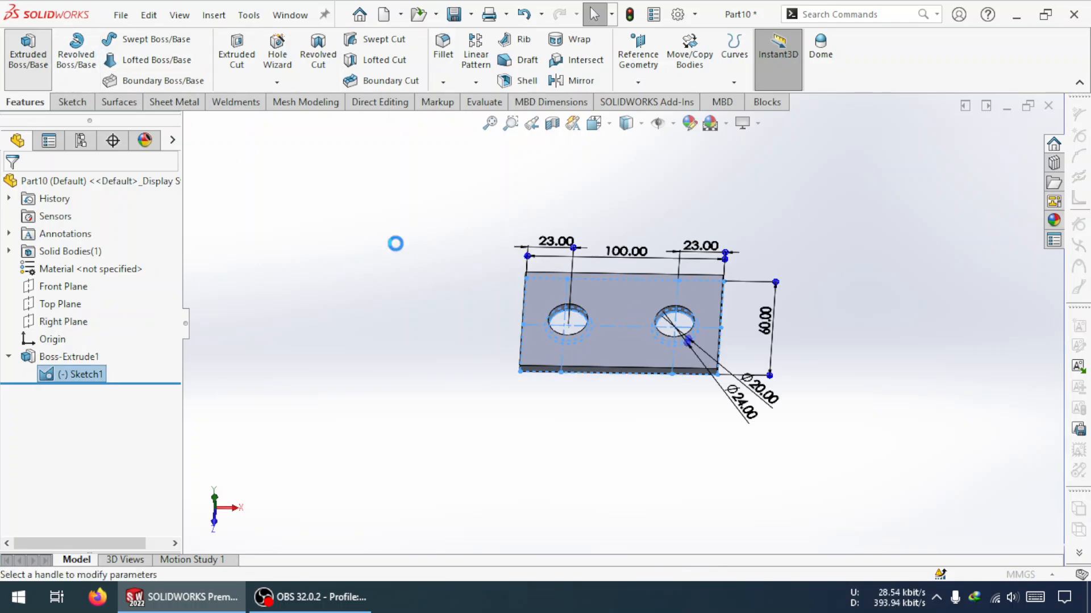
scroll(591, 341, "down", 4)
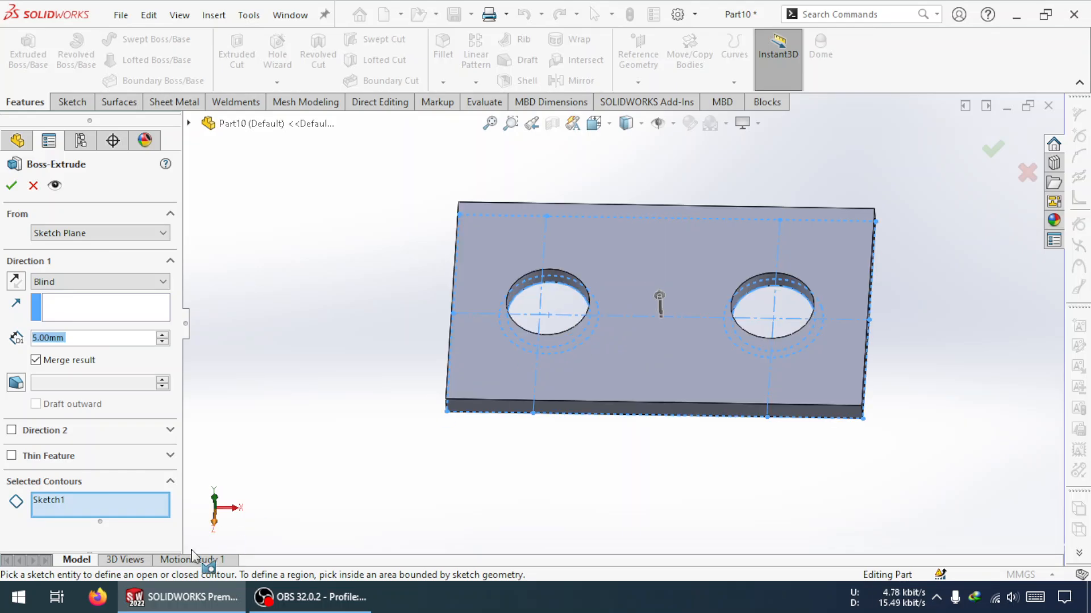
left_click(55, 495)
key("Delete")
scroll(579, 343, "down", 7)
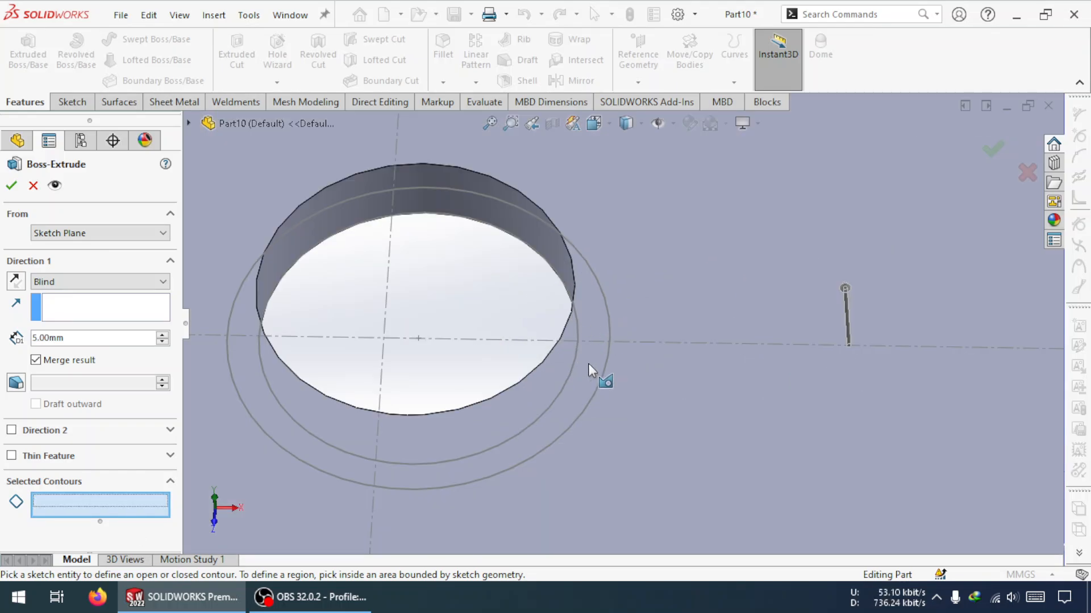
left_click(590, 366)
scroll(837, 352, "up", 7)
scroll(796, 339, "down", 7)
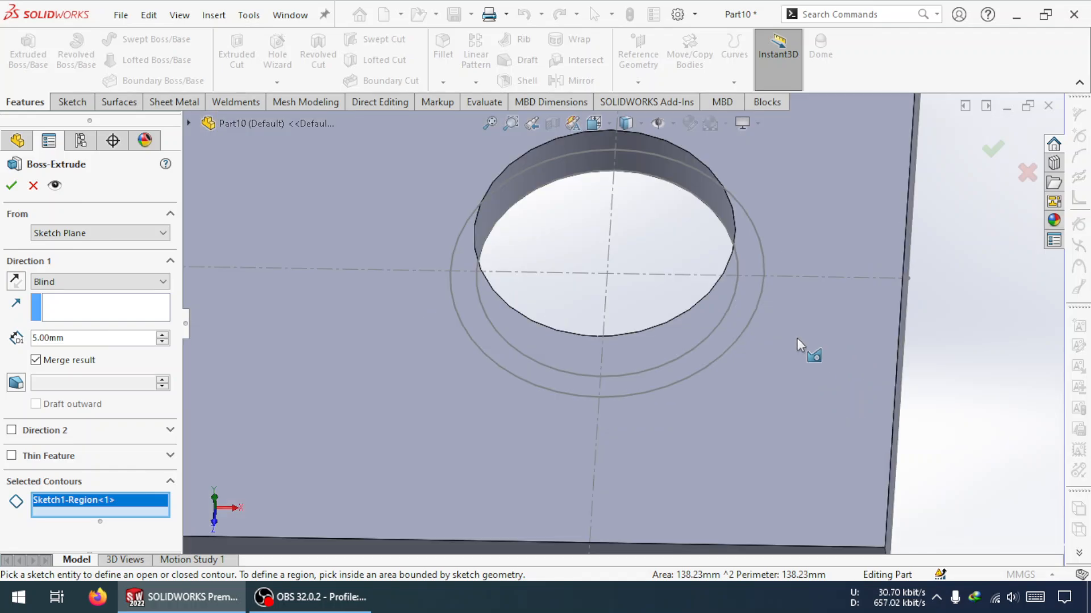
left_click(751, 295)
scroll(612, 389, "up", 7)
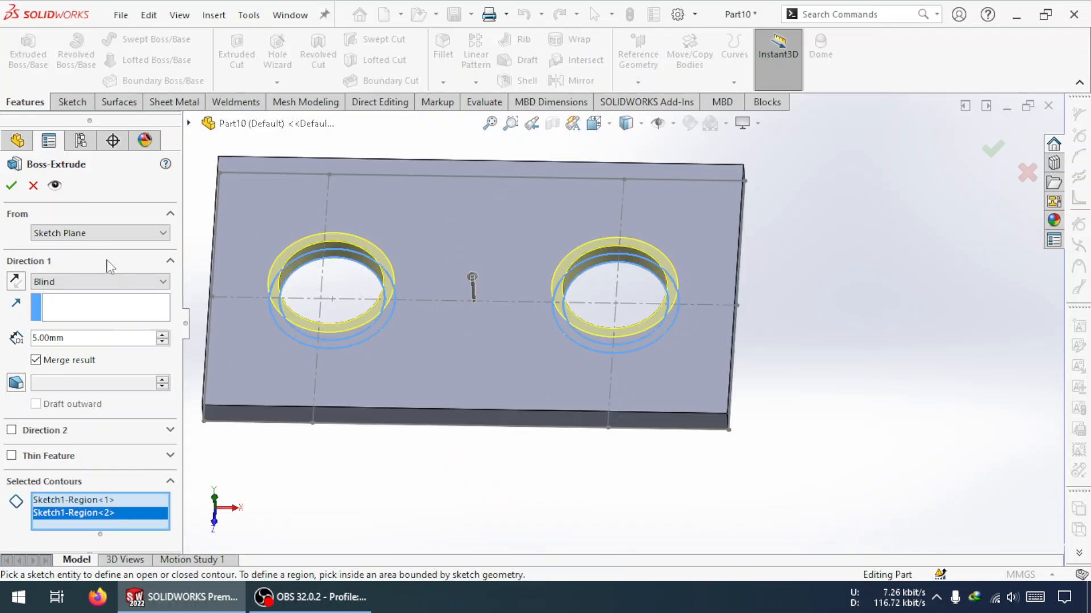
Set the ring extrusion to start from the plate's top face and create it with a 5 mm blind depth
left_click(86, 237)
left_click(86, 258)
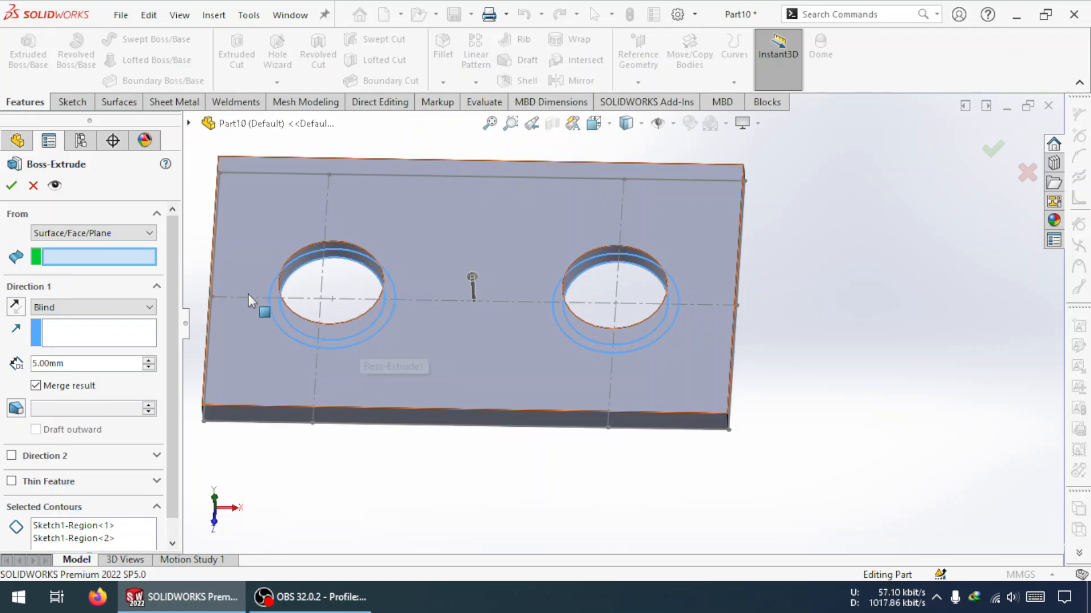
left_click(407, 360)
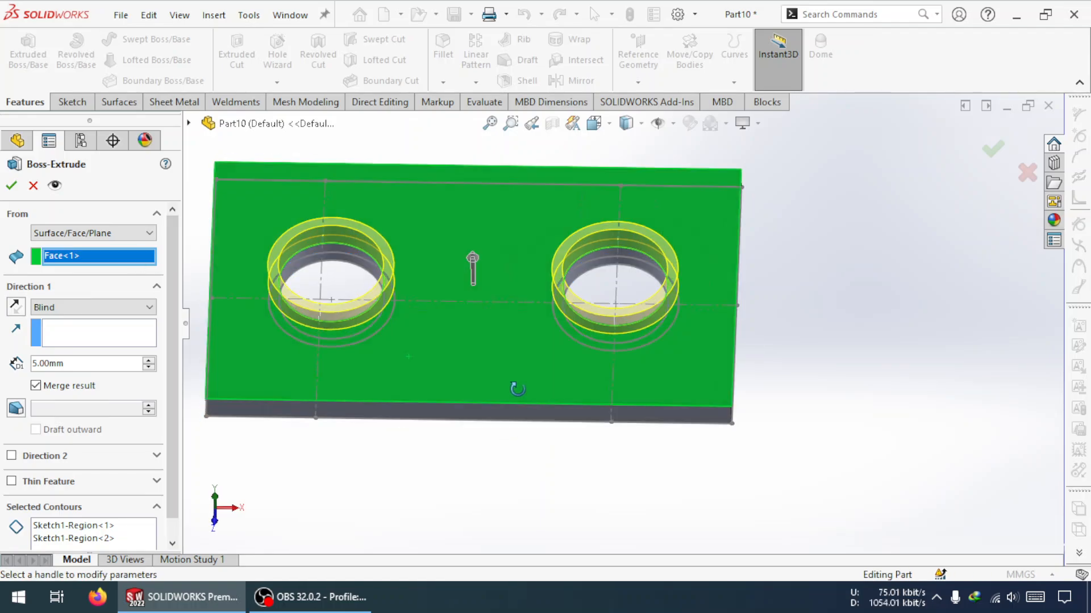
middle_click_drag(516, 389, 524, 277)
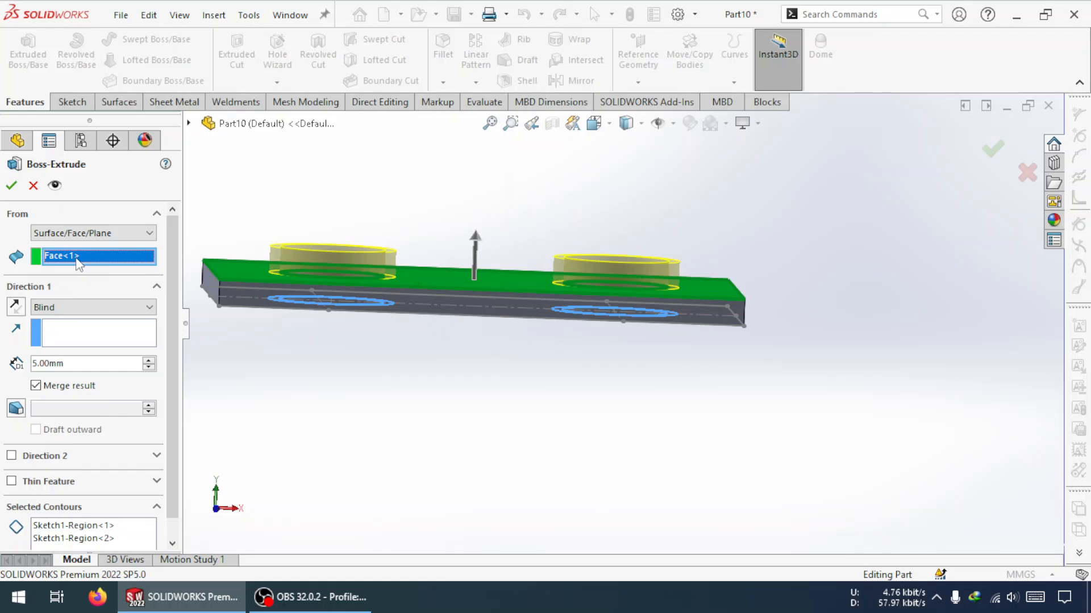
left_click(11, 185)
scroll(542, 351, "up", 3)
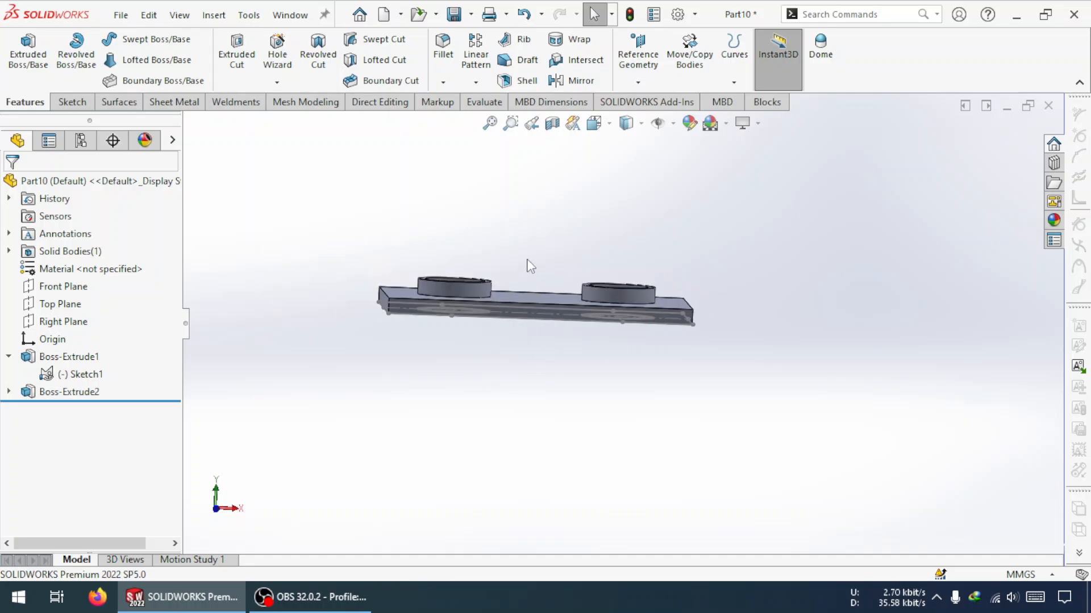
middle_click_drag(527, 260, 497, 314)
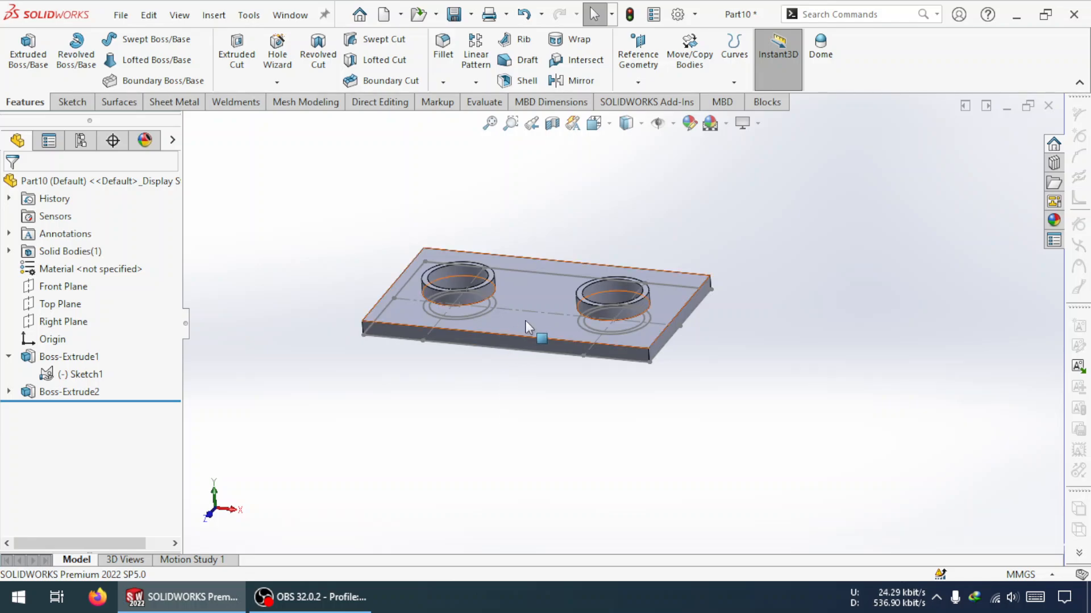
Start a sketch on the plate's top face and draw a corner rectangle between the two rings, spanning from one long plate edge to the other
left_click(516, 295)
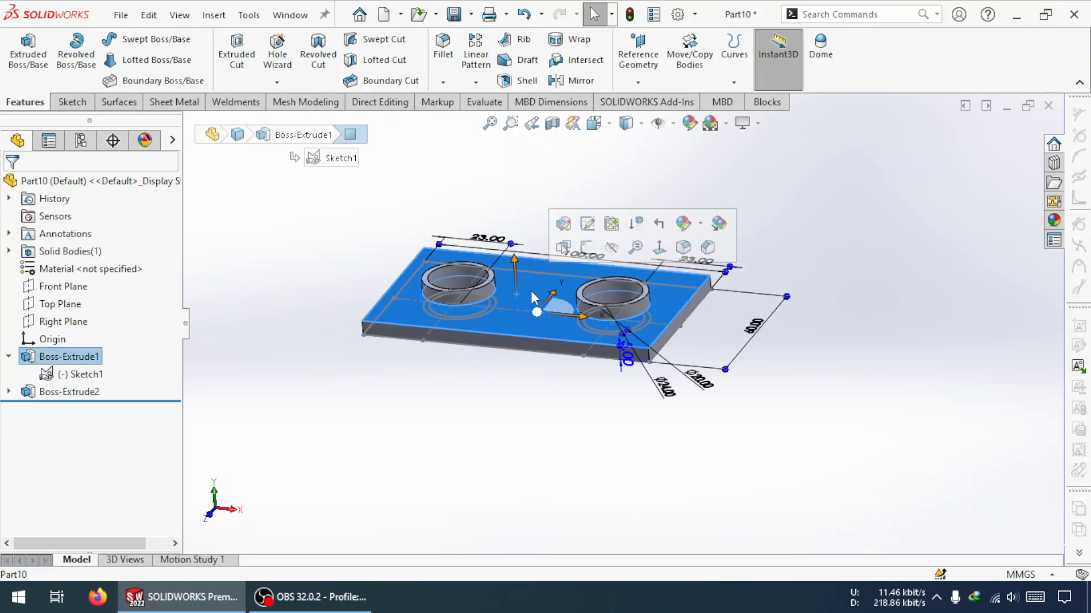
left_click(588, 248)
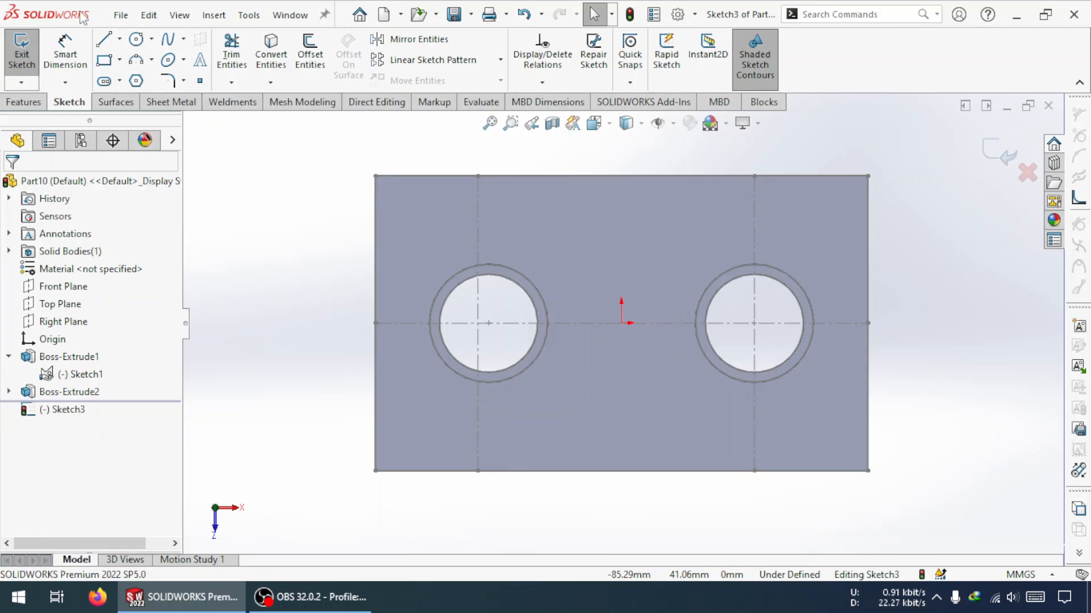
left_click(110, 64)
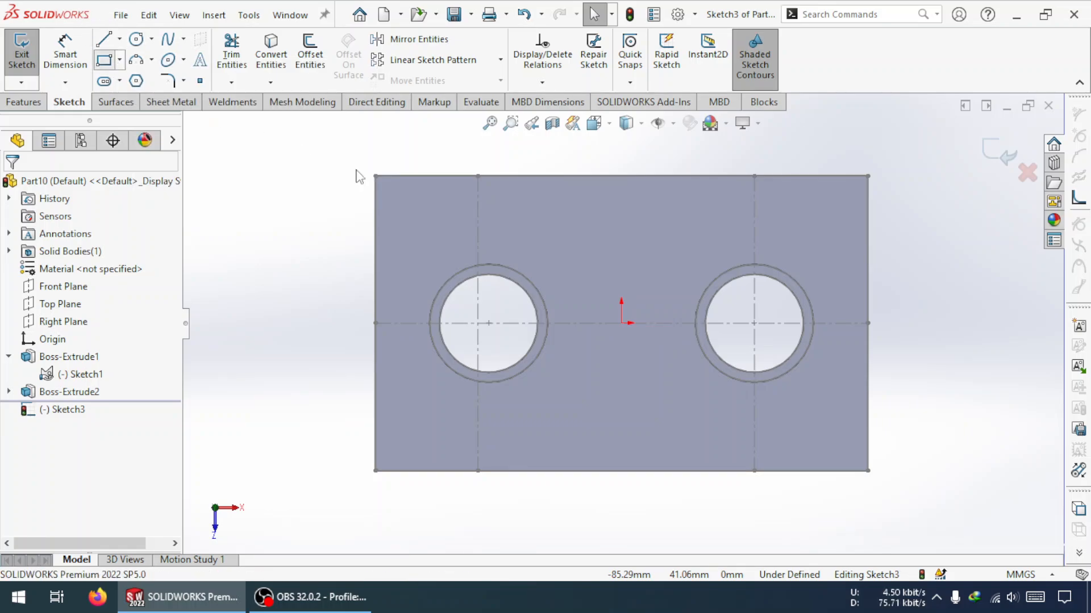
left_click(582, 176)
left_click(684, 471)
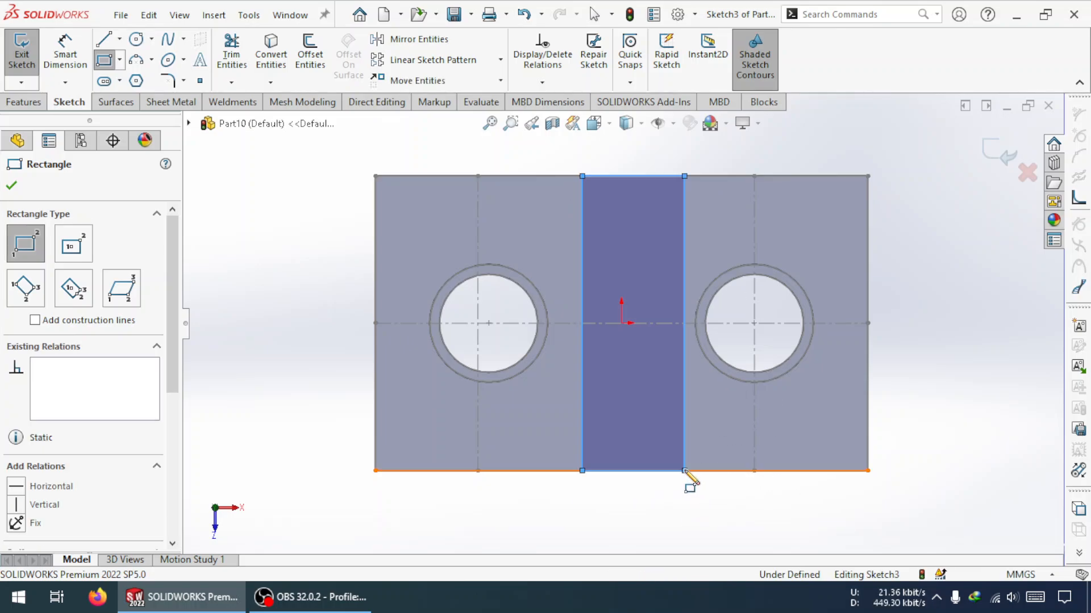
key("Escape")
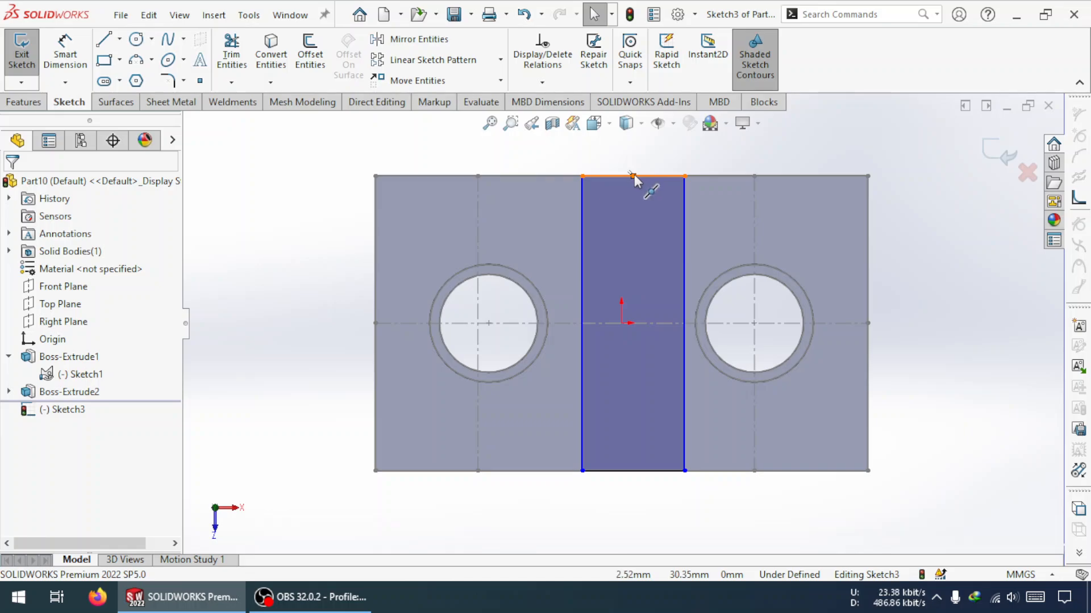
Add a Vertical relation between the midpoint of the rectangle's short edge and the origin to centre the strip
left_click(633, 176)
left_click(621, 322, "ctrl")
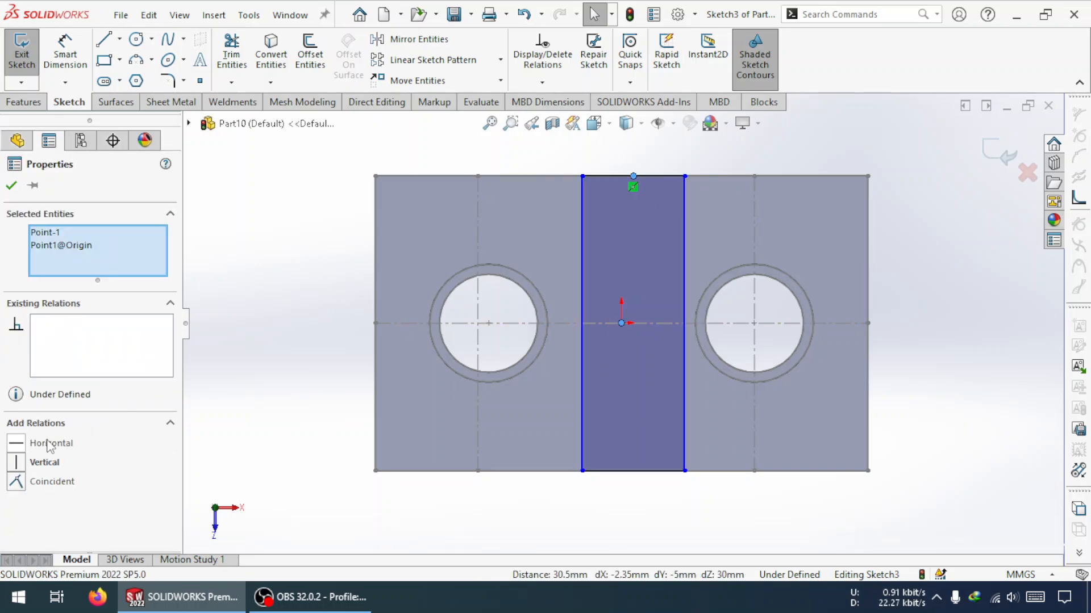
left_click(15, 461)
key("Escape")
Dimension the rectangle's width between its two long edges at 14 mm
left_click(65, 53)
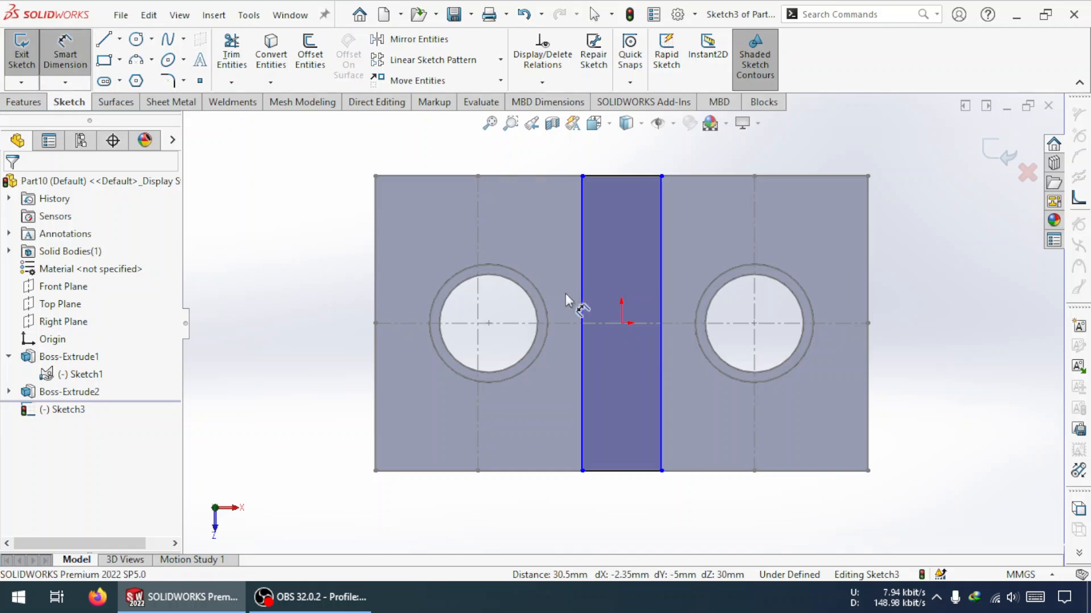
left_click(583, 278)
left_click(660, 265)
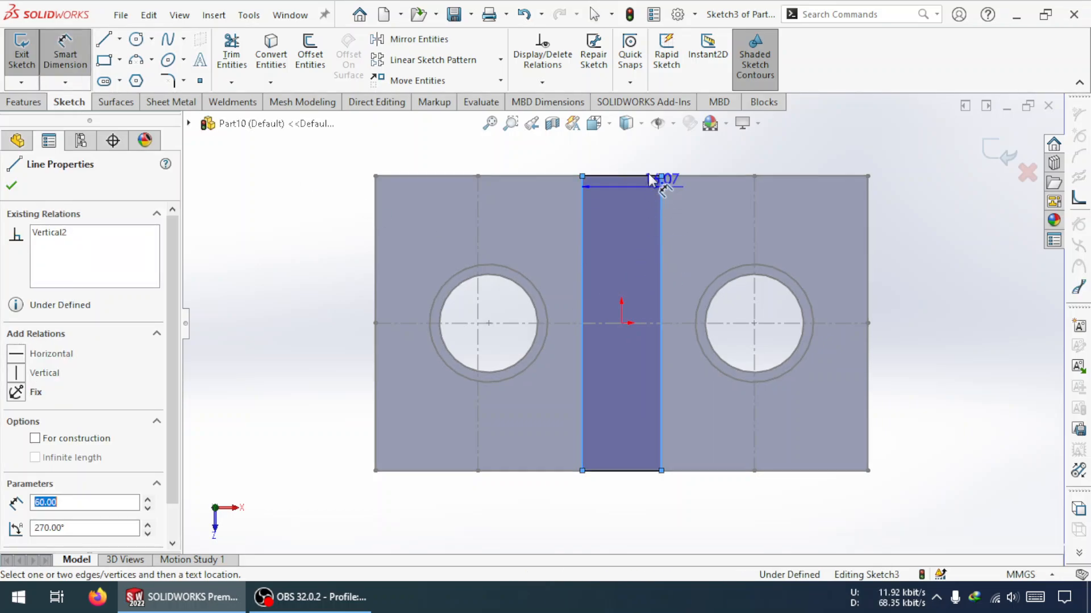
left_click(628, 161)
type("14")
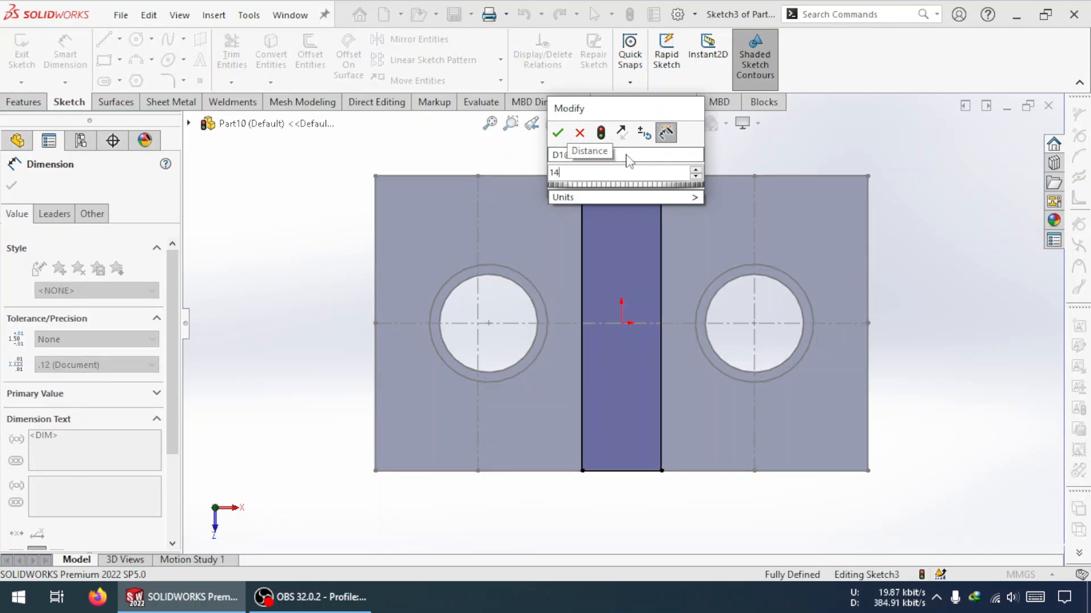
key("Return")
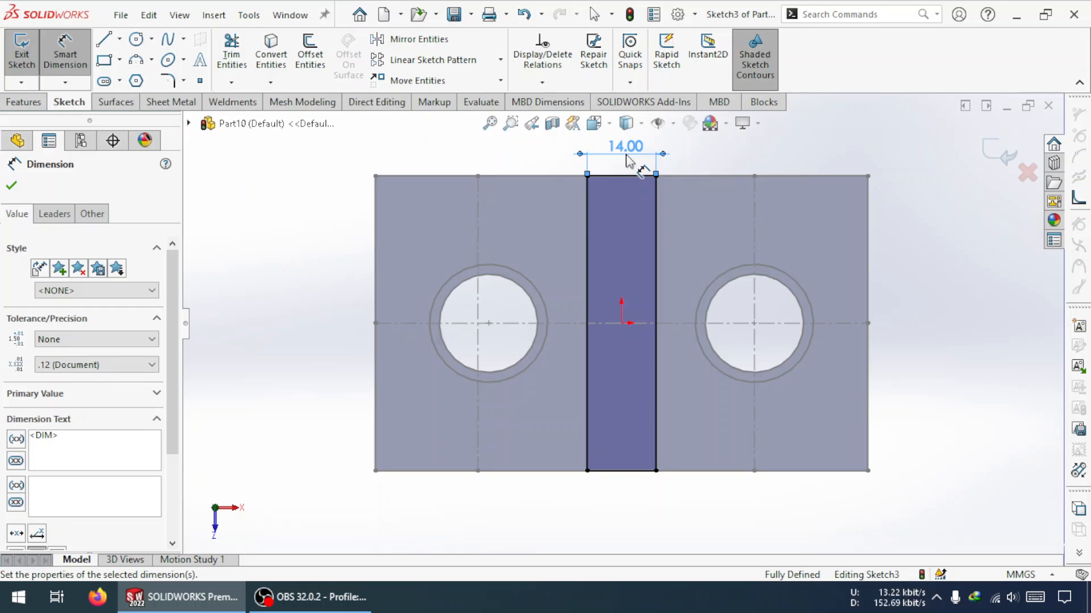
Change the rectangle's width dimension to 8 mm and leave the dimensioning command
double_click(627, 146)
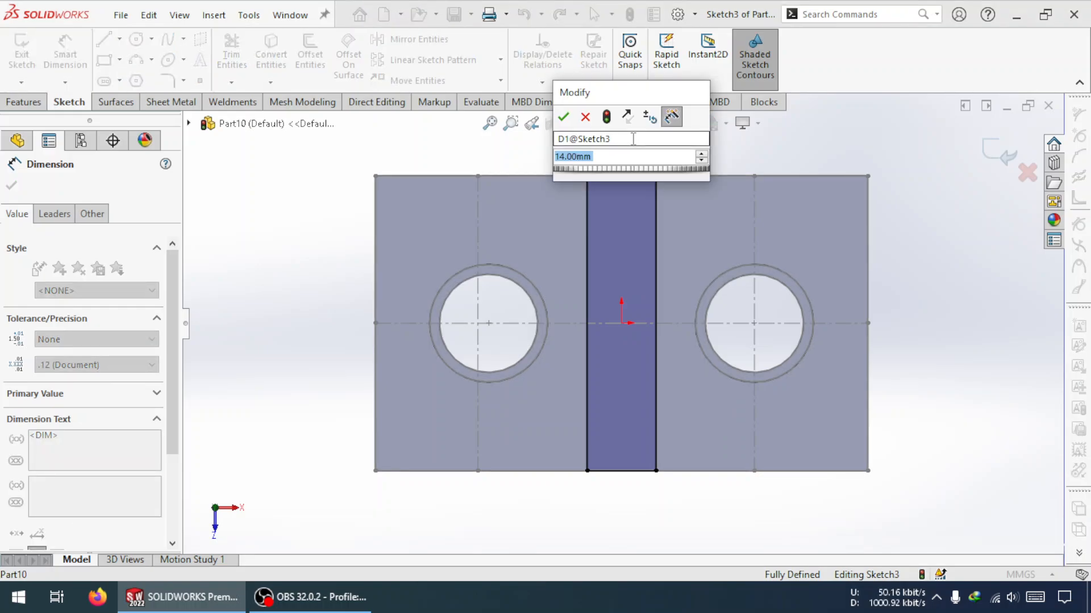
type("8")
key("Return")
key("Escape")
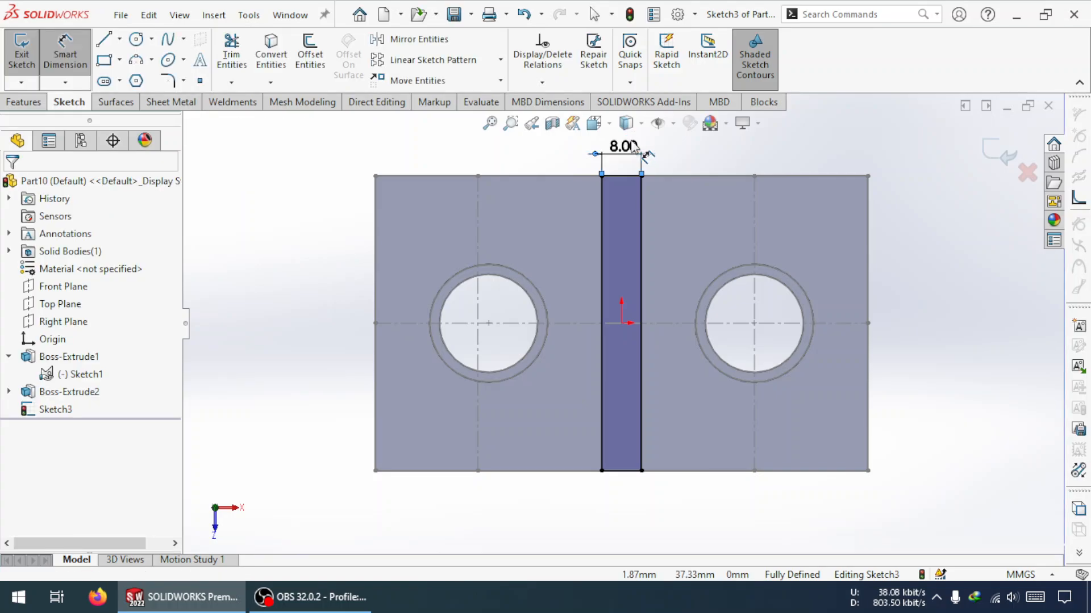
key("Escape")
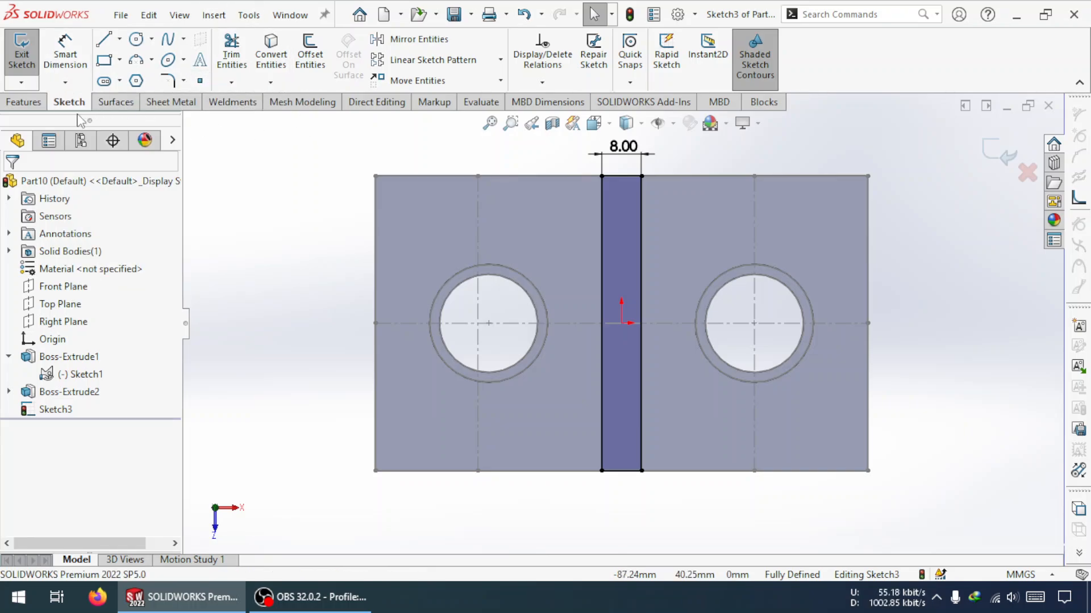
Start a boss extrusion of the rectangle, using Surface/Face/Plane with the plate's bottom face as the start and pointing it upward
left_click(34, 104)
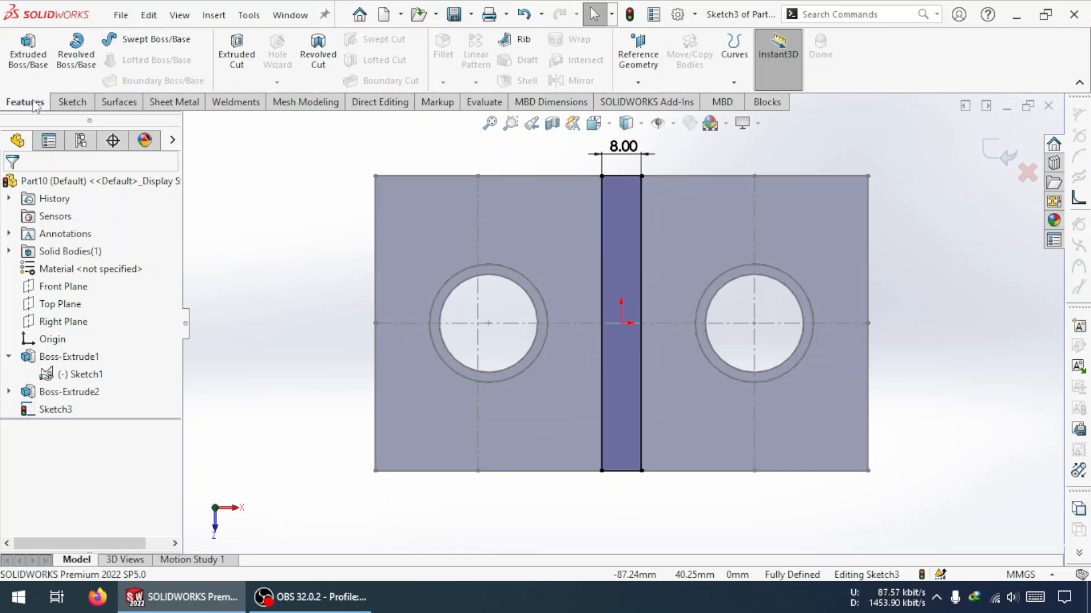
left_click(28, 50)
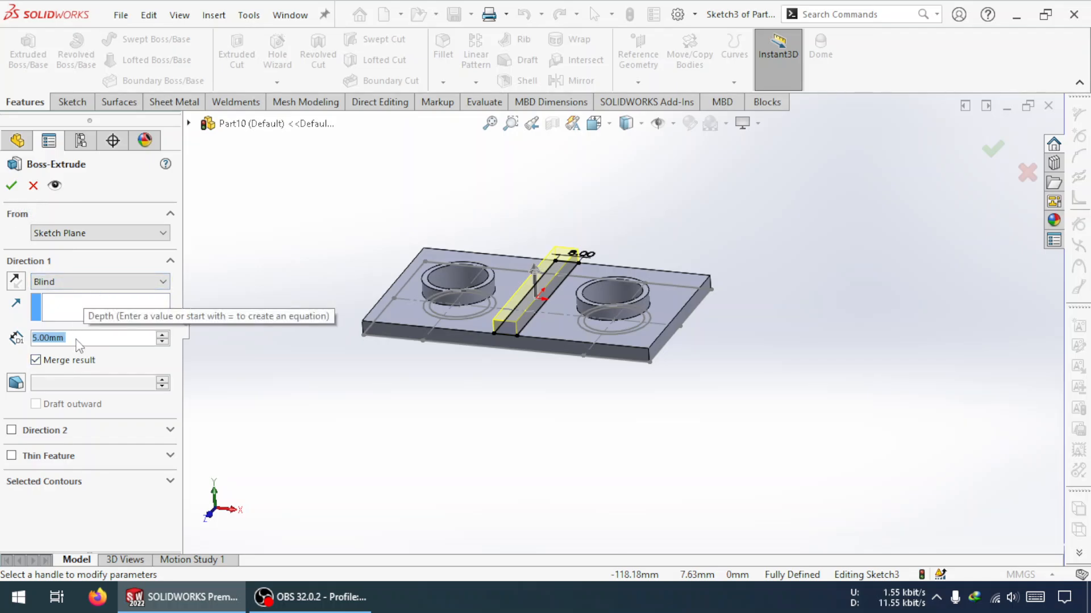
left_click(73, 234)
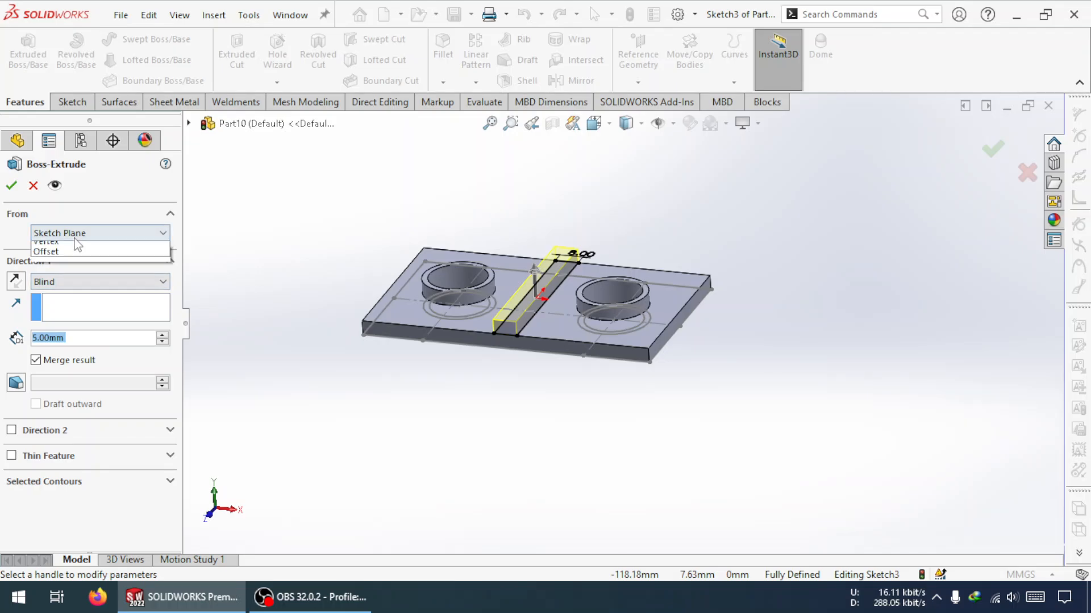
left_click(70, 275)
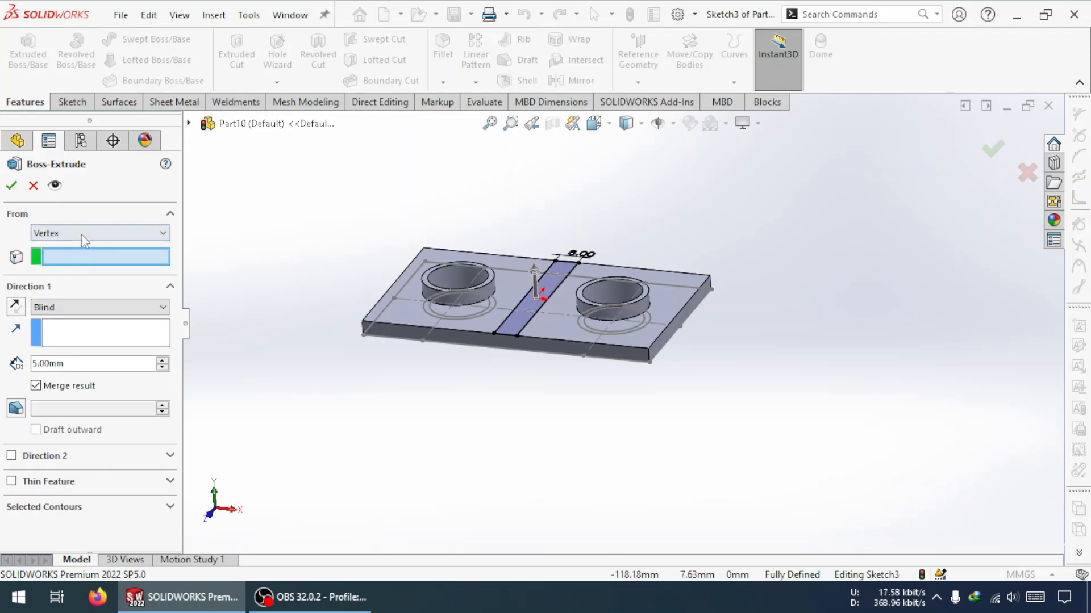
left_click(82, 235)
left_click(83, 259)
middle_click_drag(299, 332, 436, 401)
left_click(499, 303)
left_click(15, 307)
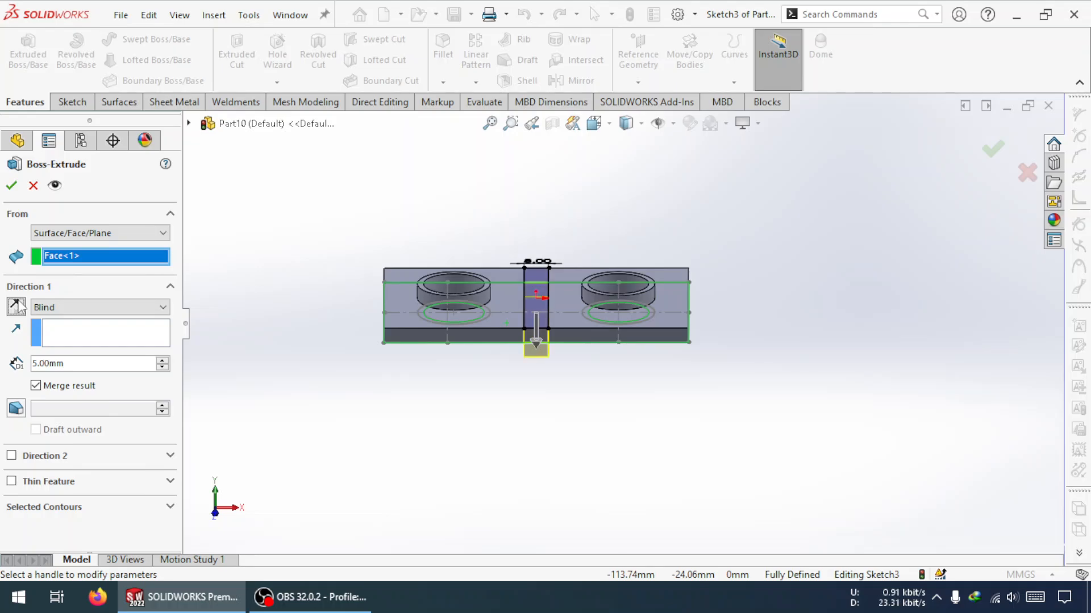
left_click(15, 307)
Set the wall's blind extrusion depth to 55 mm and create it
left_click(87, 363)
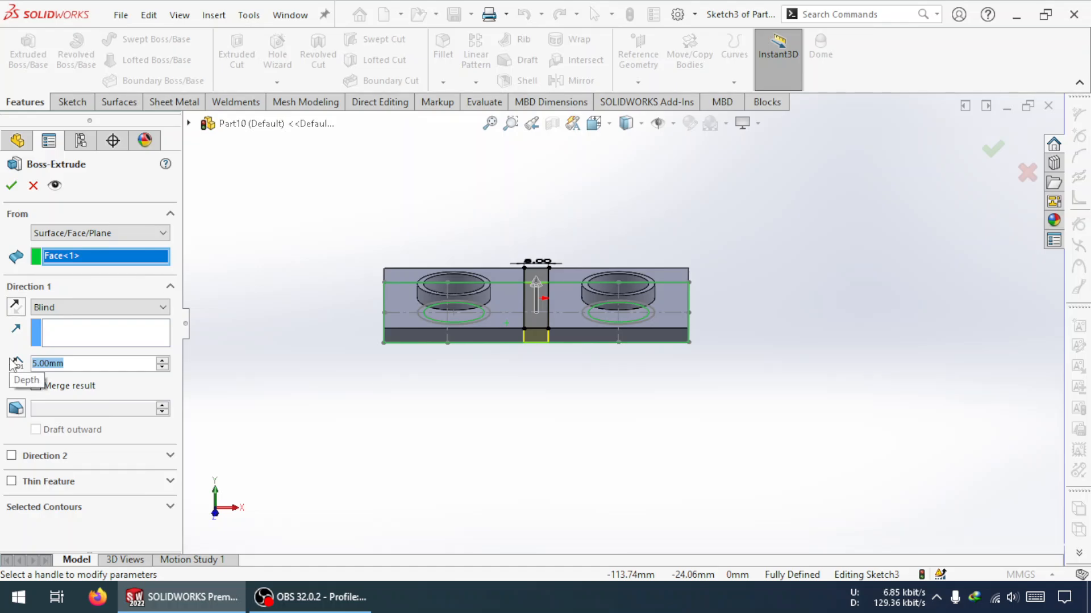
type("55")
key("Return")
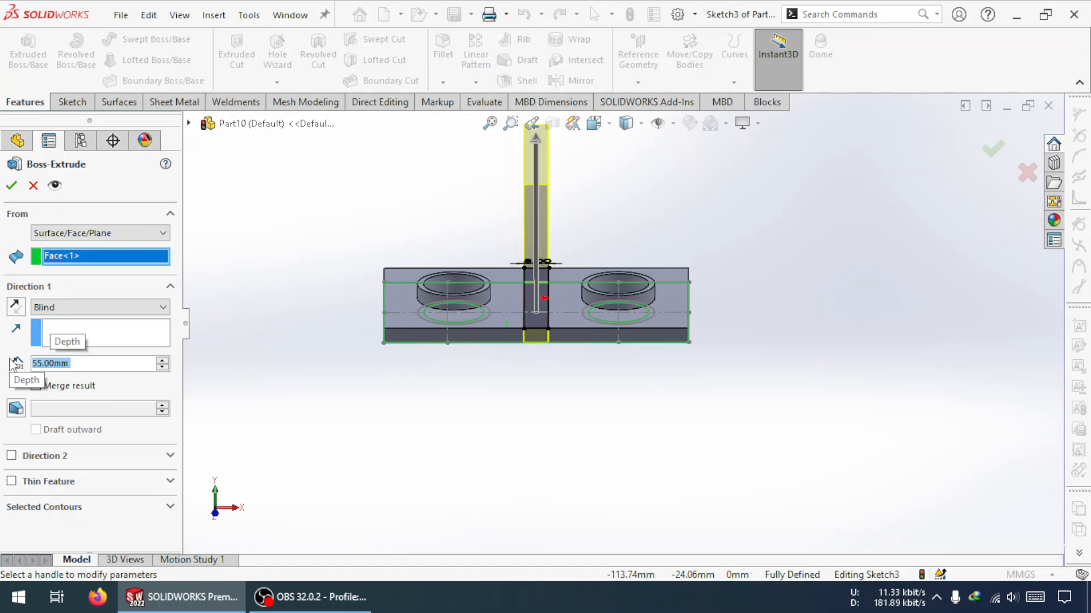
left_click(11, 185)
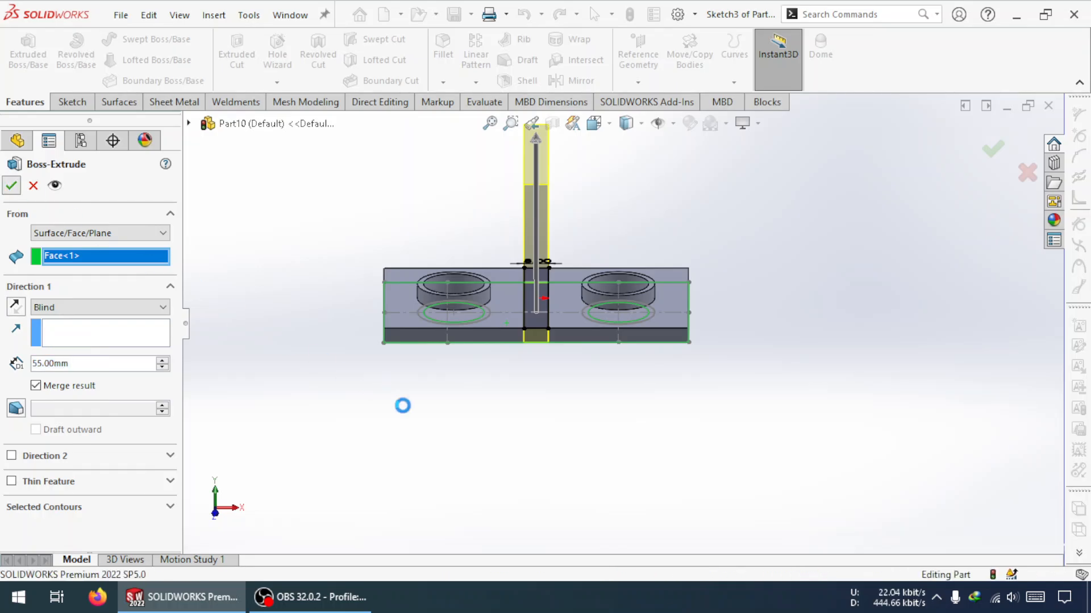
Start a sketch on the wall's large side face and draw two concentric circles, about 19 mm and 10 mm in diameter, above the ring
middle_click_drag(516, 356, 398, 282)
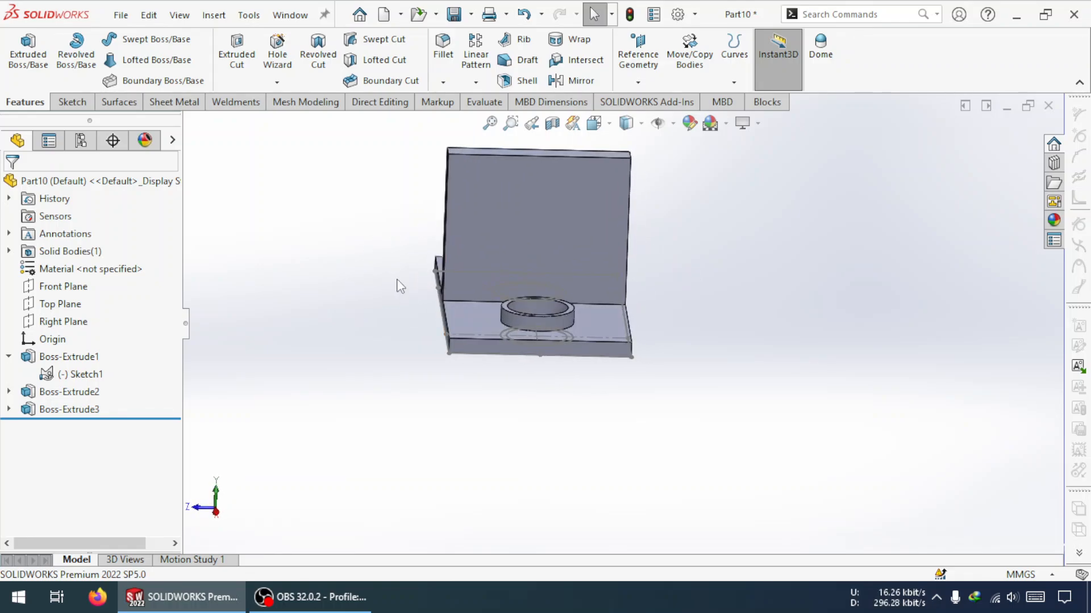
left_click(548, 223)
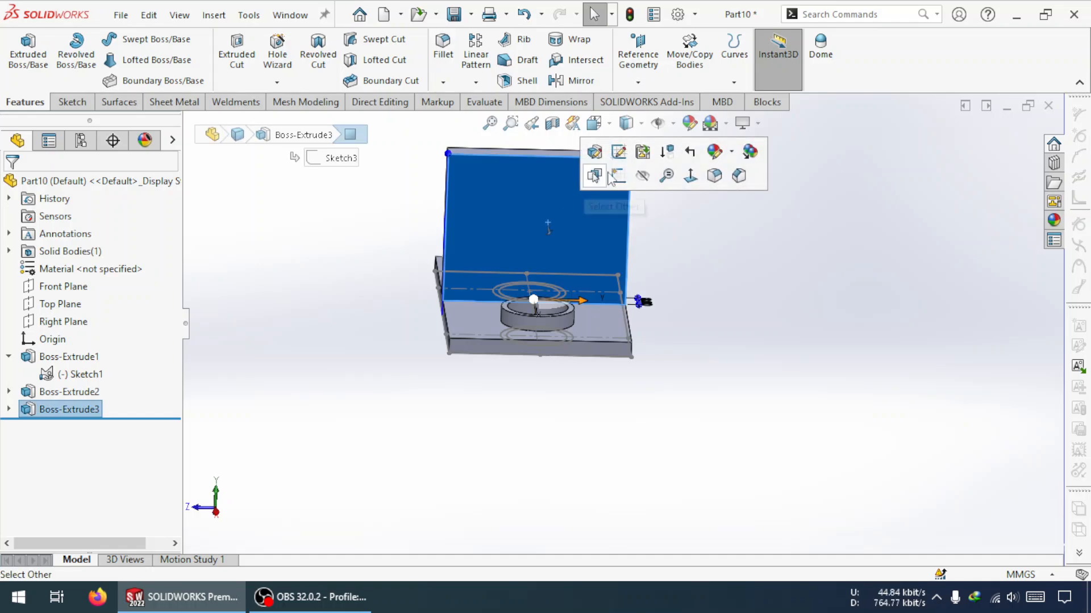
left_click(616, 170)
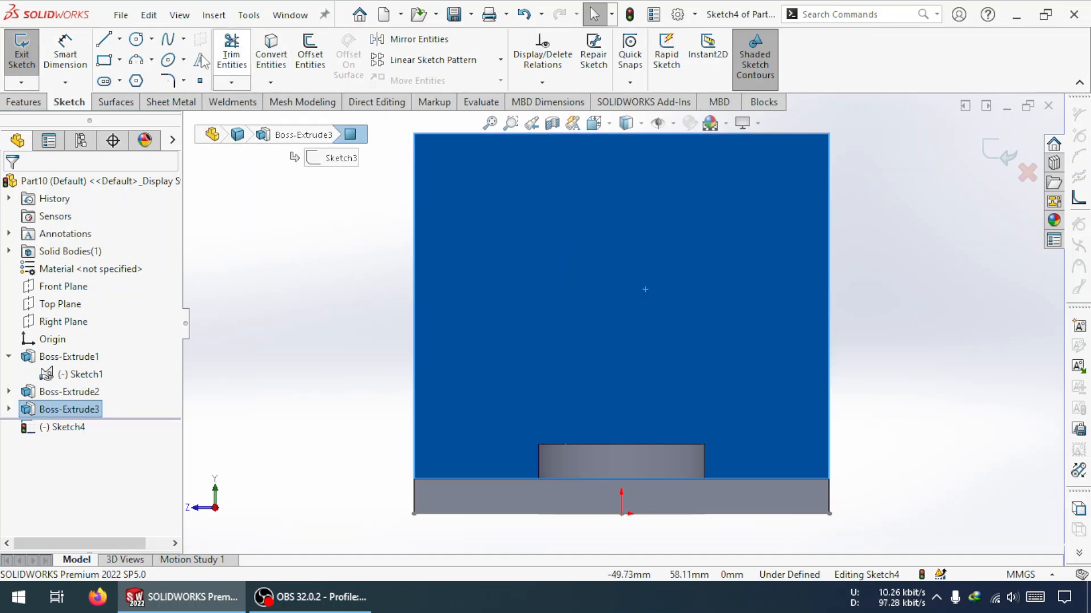
left_click(136, 39)
left_click(615, 279)
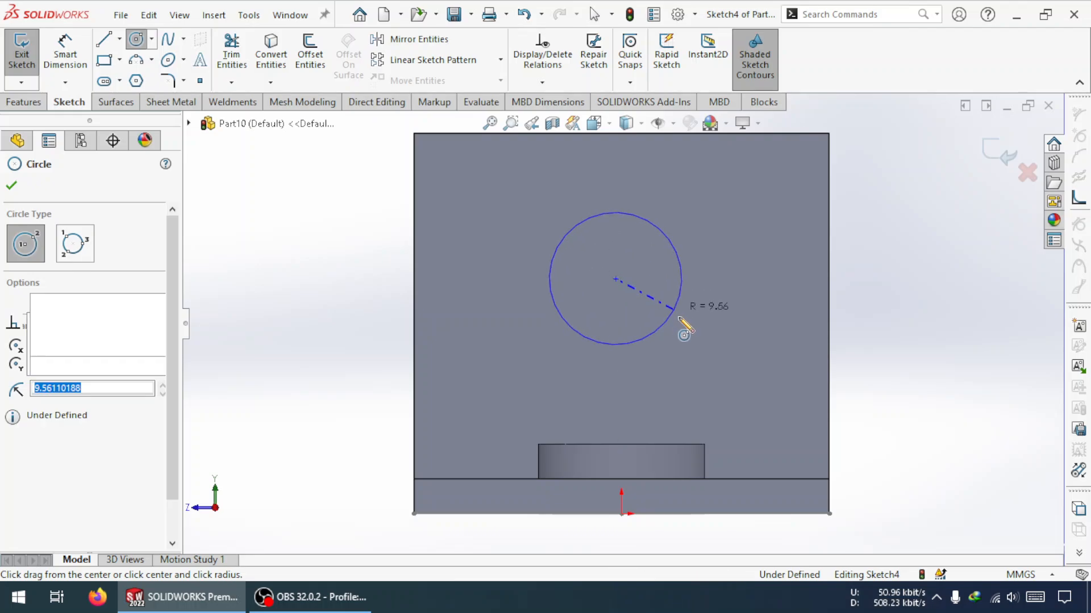
left_click(663, 325)
left_click(616, 279)
left_click(642, 304)
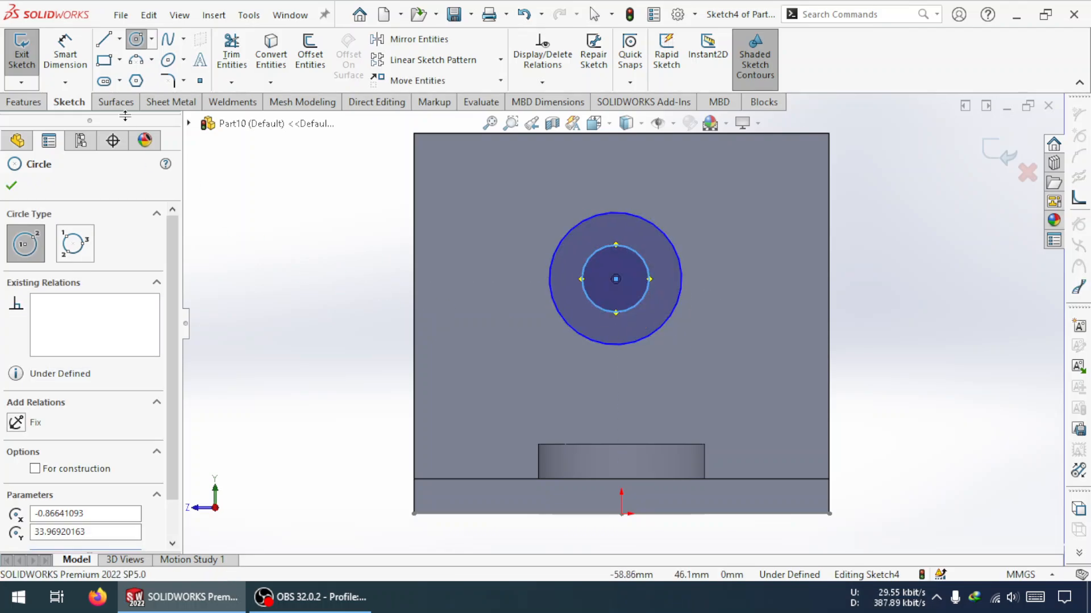
Dimension the outer circle on the wall to a diameter of 34 mm
left_click(72, 57)
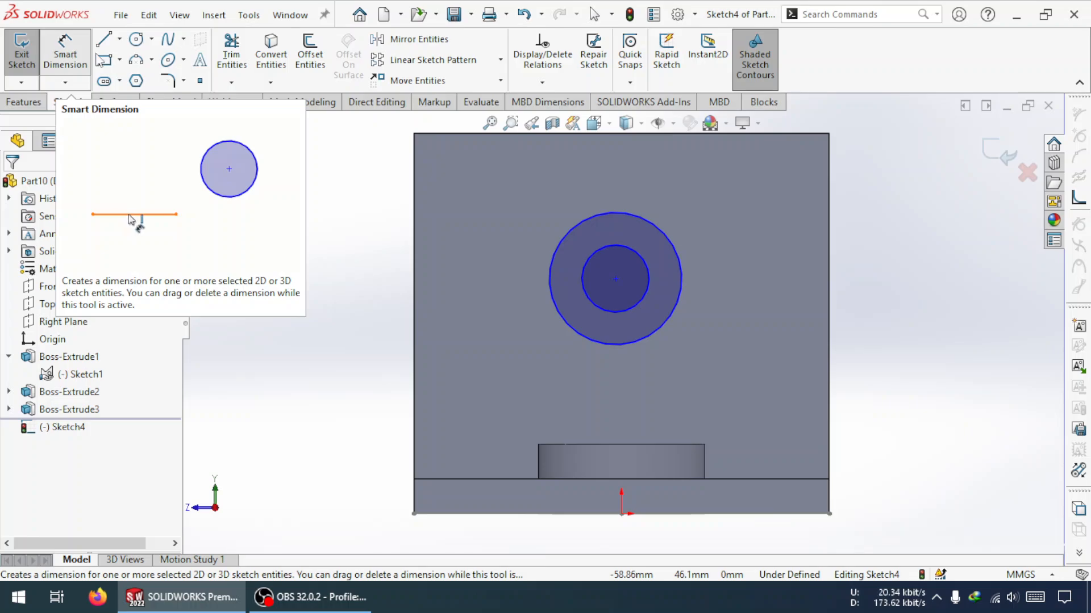
left_click(682, 266)
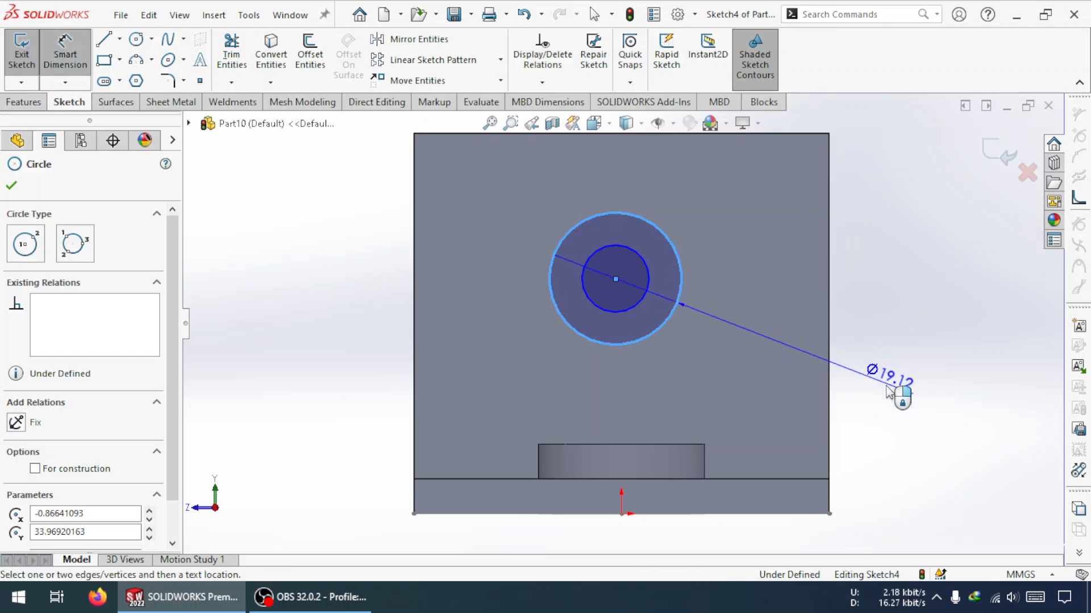
left_click(889, 392)
type("34")
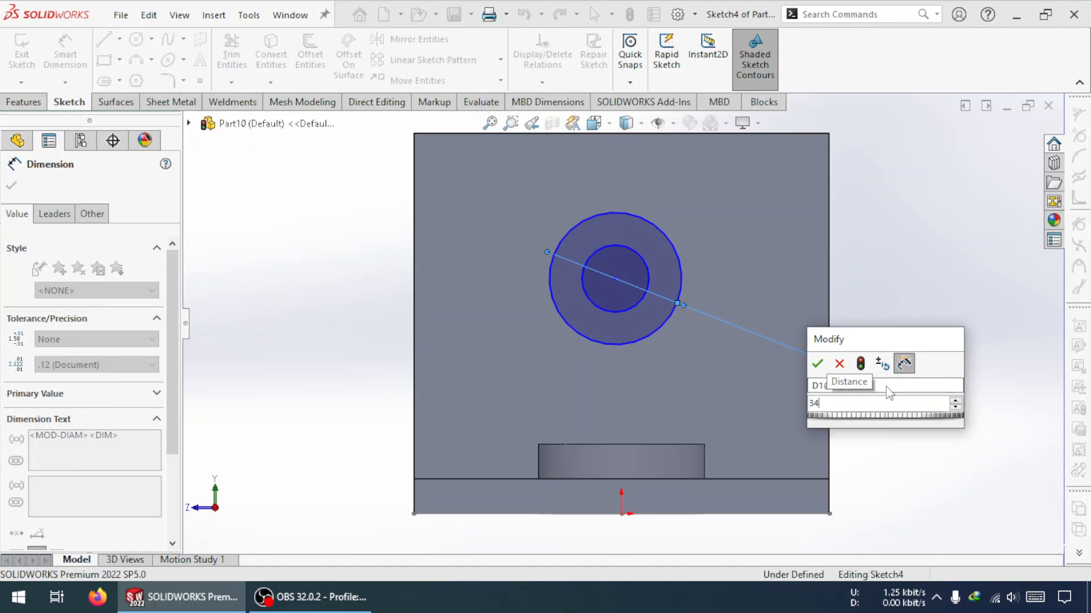
key("Return")
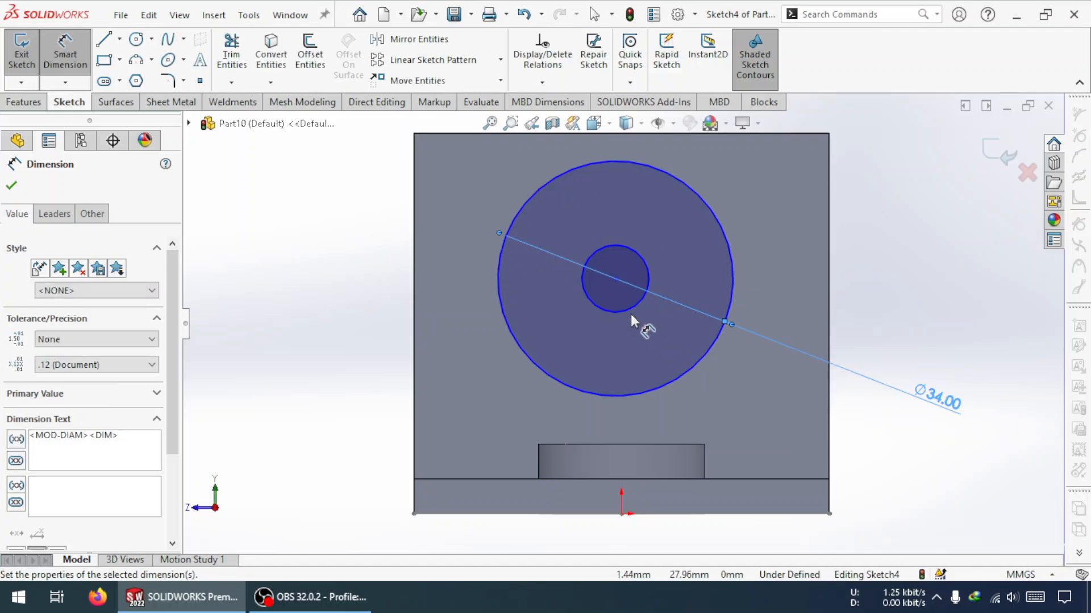
Dimension the inner circle on the wall to a diameter of 30 mm
left_click(640, 310)
left_click(948, 363)
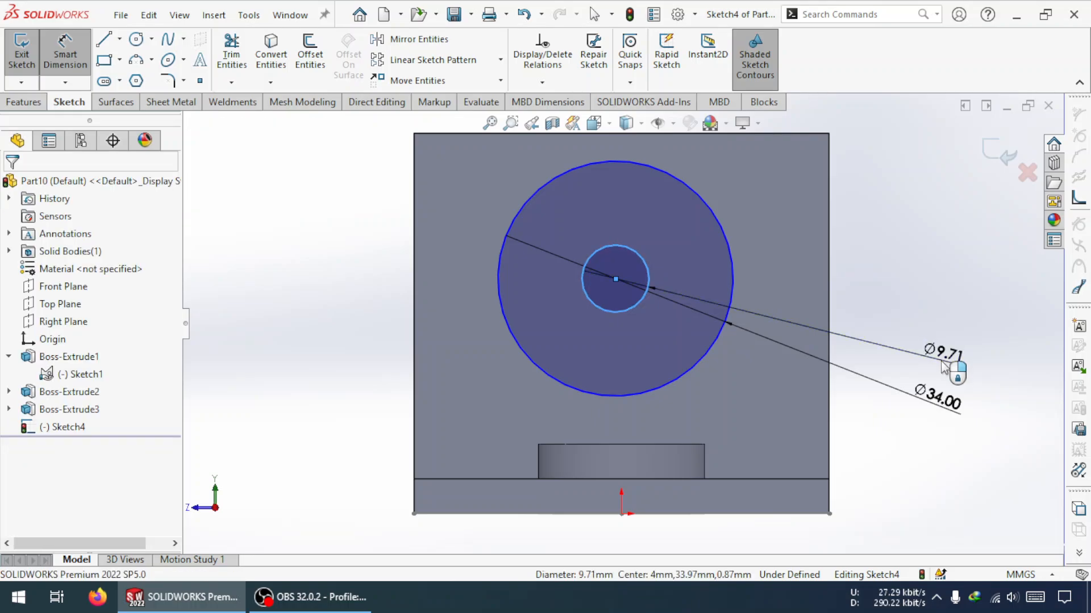
type("30")
key("Return")
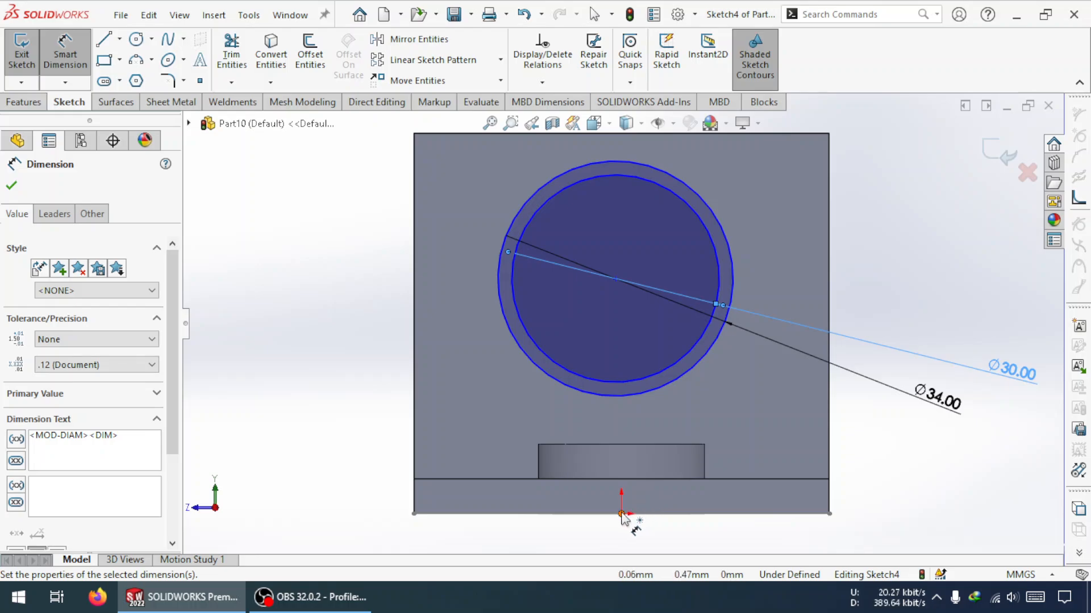
key("Escape")
Dimension the vertical distance from the origin to the circles' centre at 30 mm and leave the dimensioning command
left_click(666, 387)
left_click(621, 514)
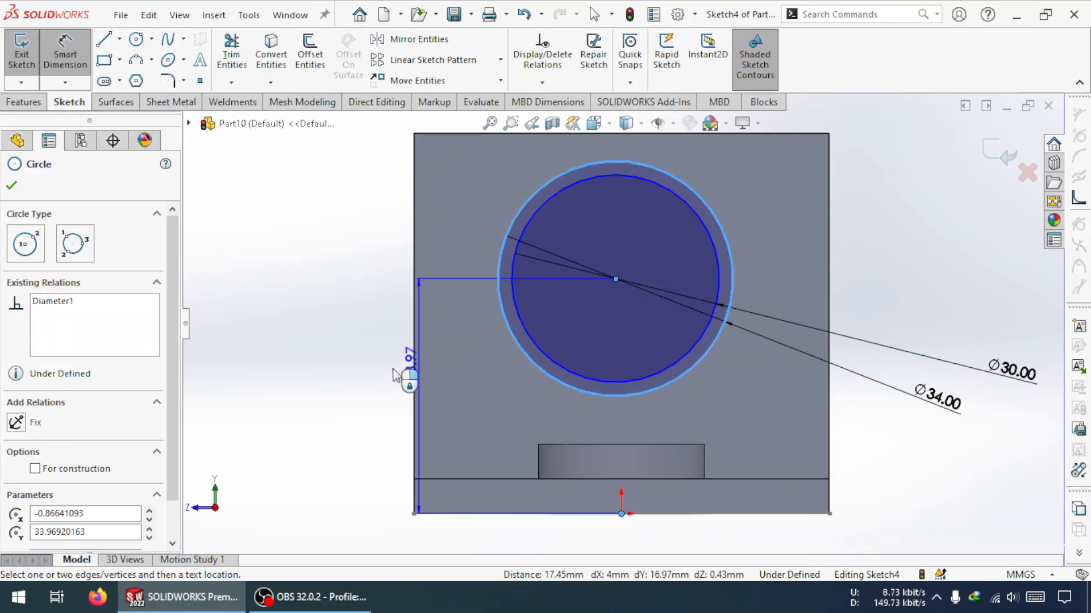
left_click(367, 383)
type("30")
key("Return")
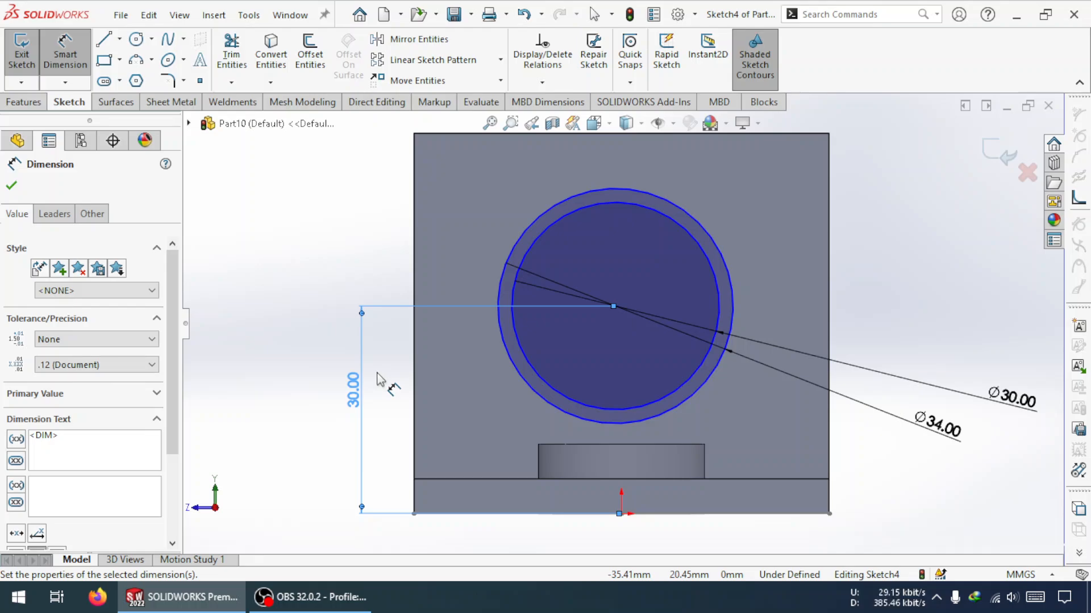
key("Escape")
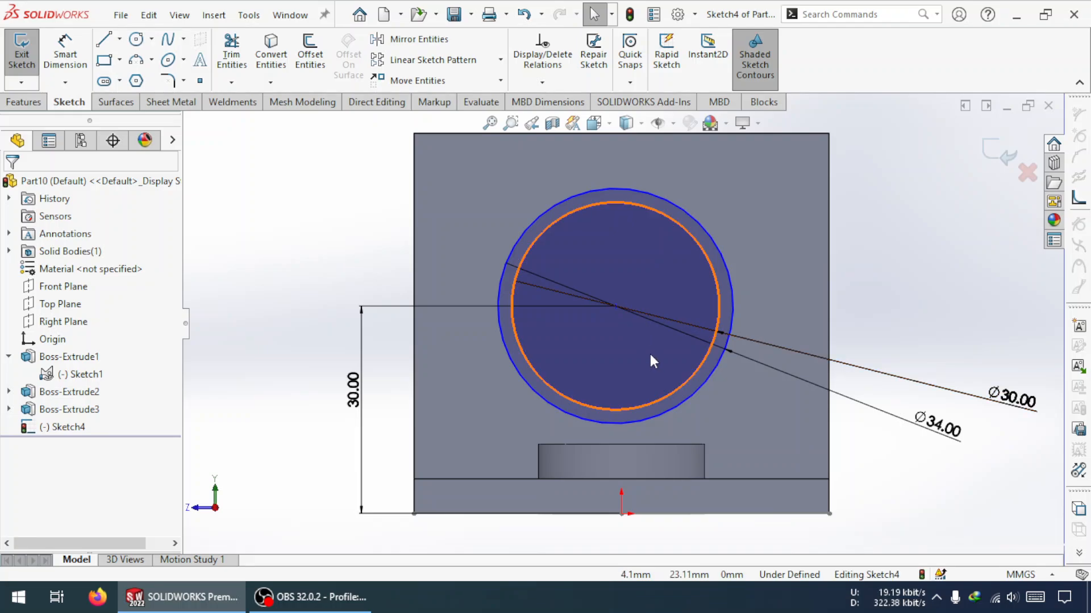
Add a vertical relation between the wall circles' shared centre and the origin
left_click(615, 307)
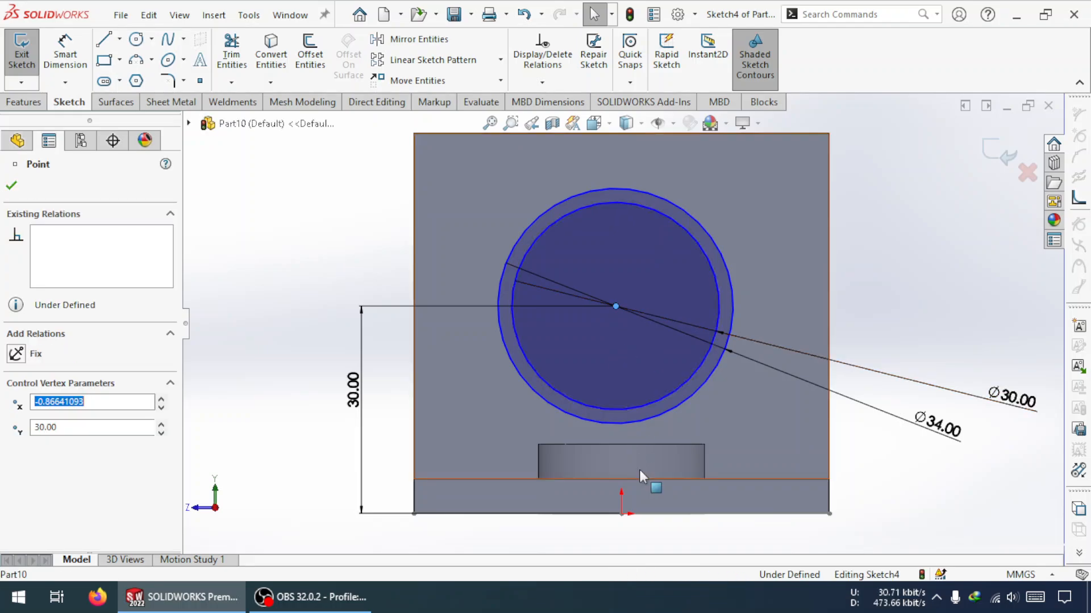
left_click(622, 514, "ctrl")
left_click(34, 462)
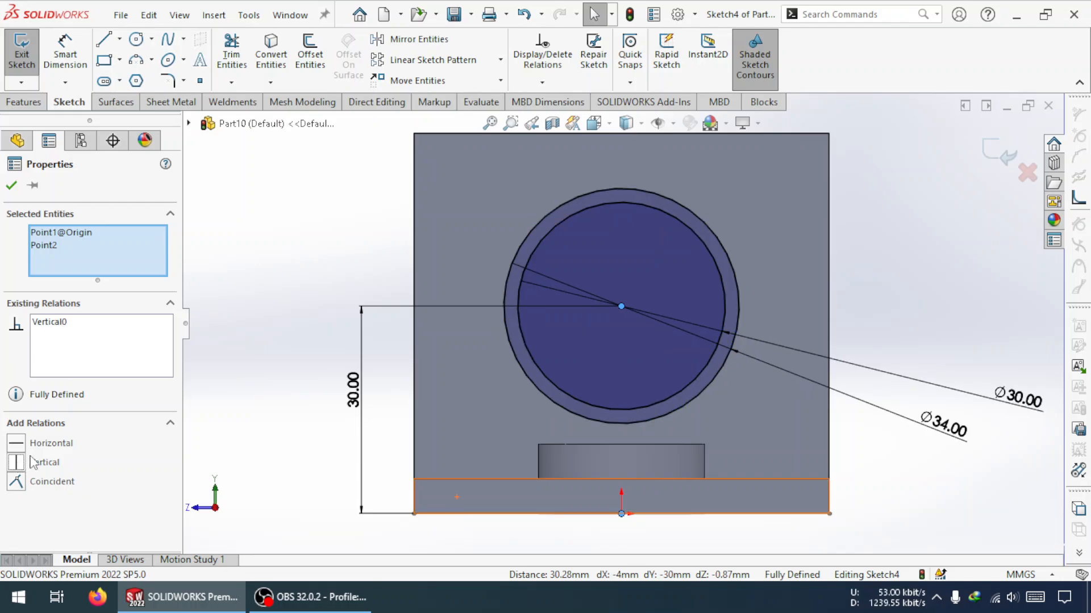
key("Escape")
Cut the inner 30 mm circle region through the wall with an Extruded Cut set to Through All - Both
scroll(676, 372, "up", 5)
mouse_move(723, 389)
middle_mouse_down()
mouse_move(726, 356)
mouse_move(778, 382)
mouse_move(670, 370)
middle_mouse_up()
left_click(35, 102)
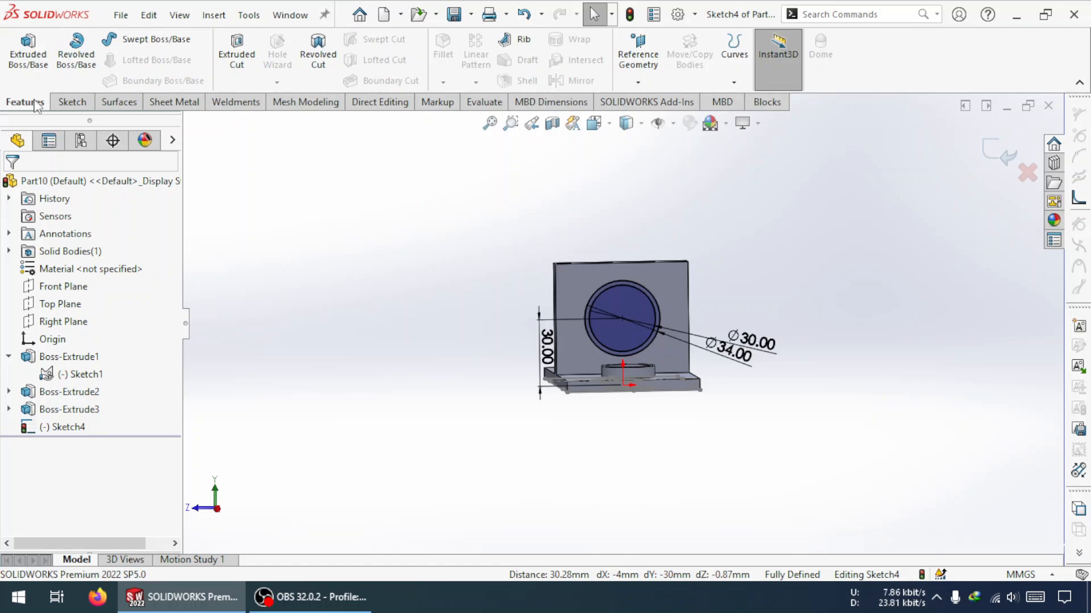
left_click(229, 84)
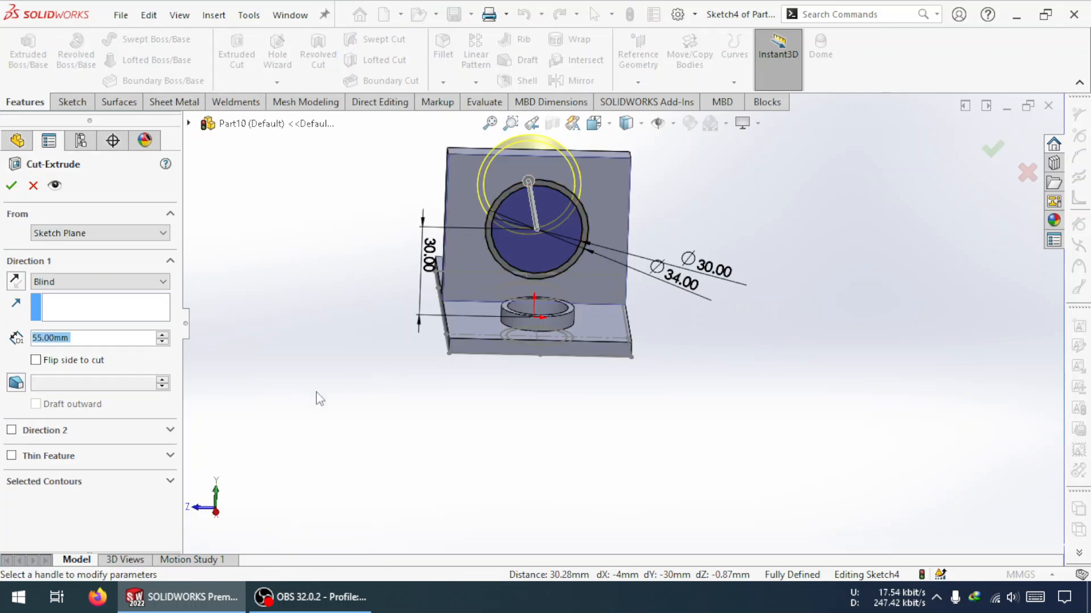
left_click(58, 483)
left_click(553, 250)
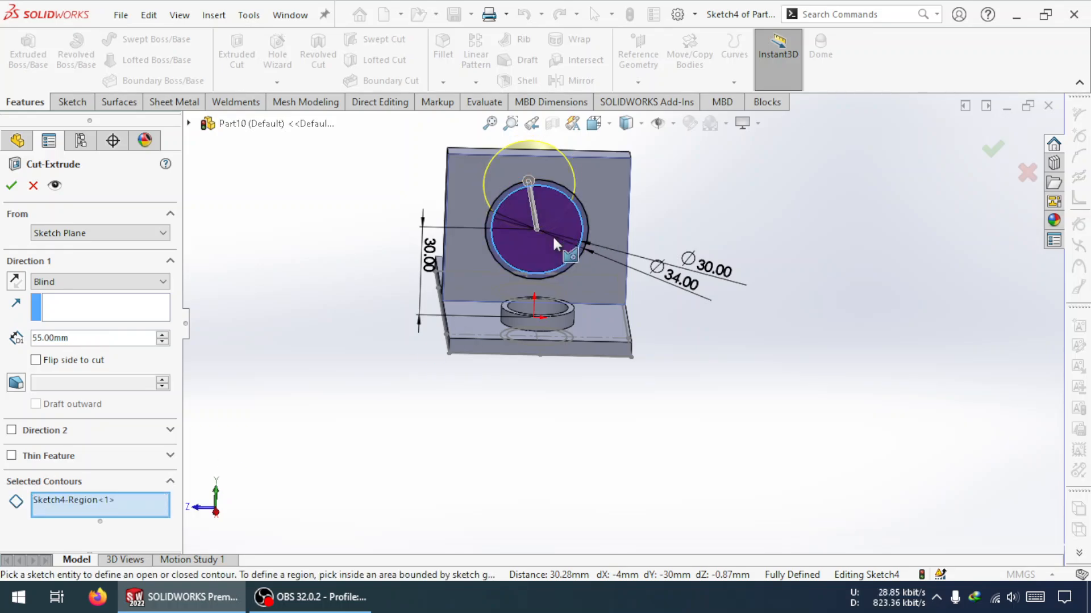
middle_click_drag(619, 293, 760, 288)
left_click(96, 281)
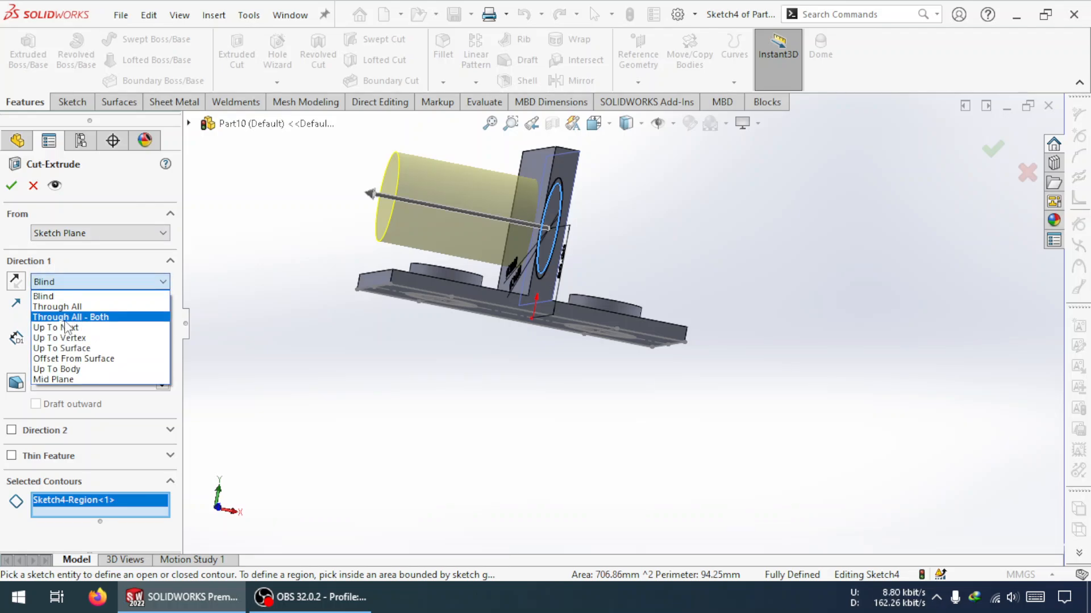
left_click(67, 317)
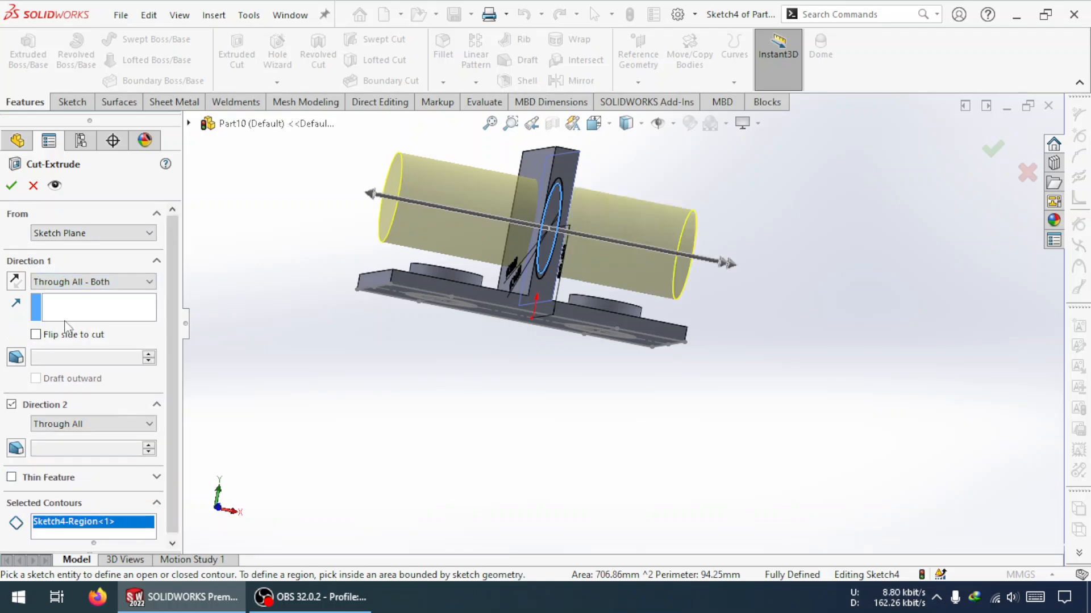
left_click(12, 186)
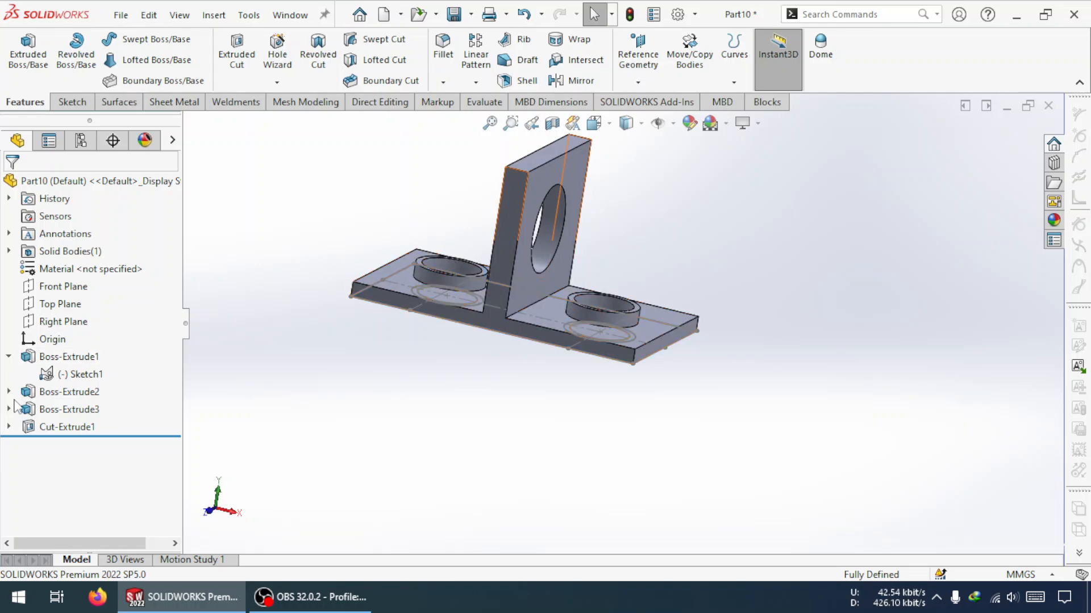
Start a boss extrusion from the wall's circle sketch and limit it to the ring region between the 34 mm and 30 mm circles
left_click(9, 427)
left_click(72, 445)
left_click(28, 57)
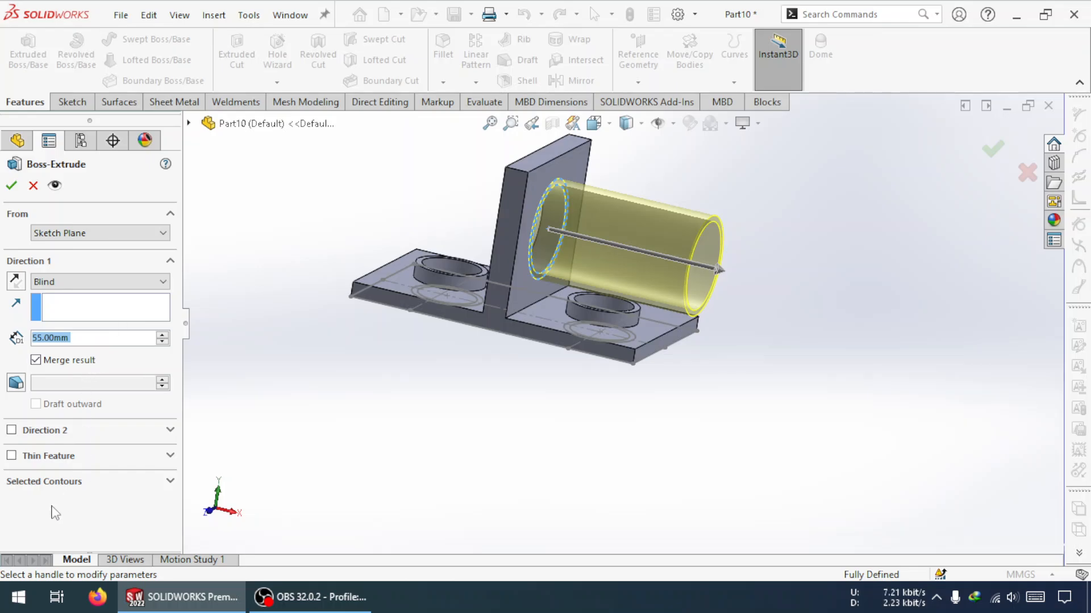
left_click(53, 483)
left_click(63, 499)
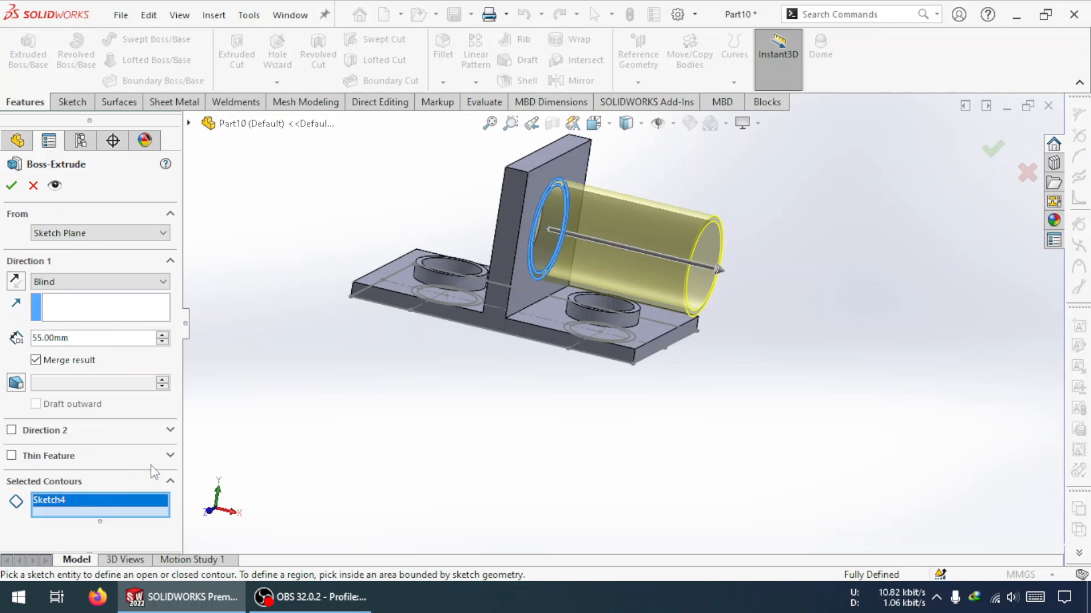
key("Delete")
middle_click_drag(649, 217, 570, 185)
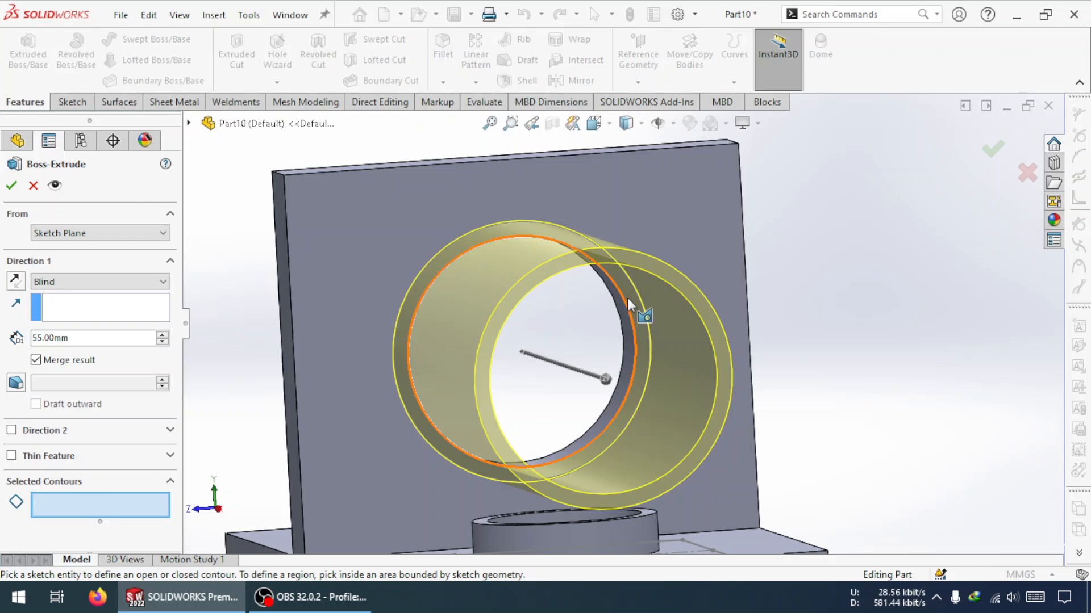
left_click(630, 298)
Try a Through All end condition and set the extrusion to start from the wall's large side face
left_click(80, 282)
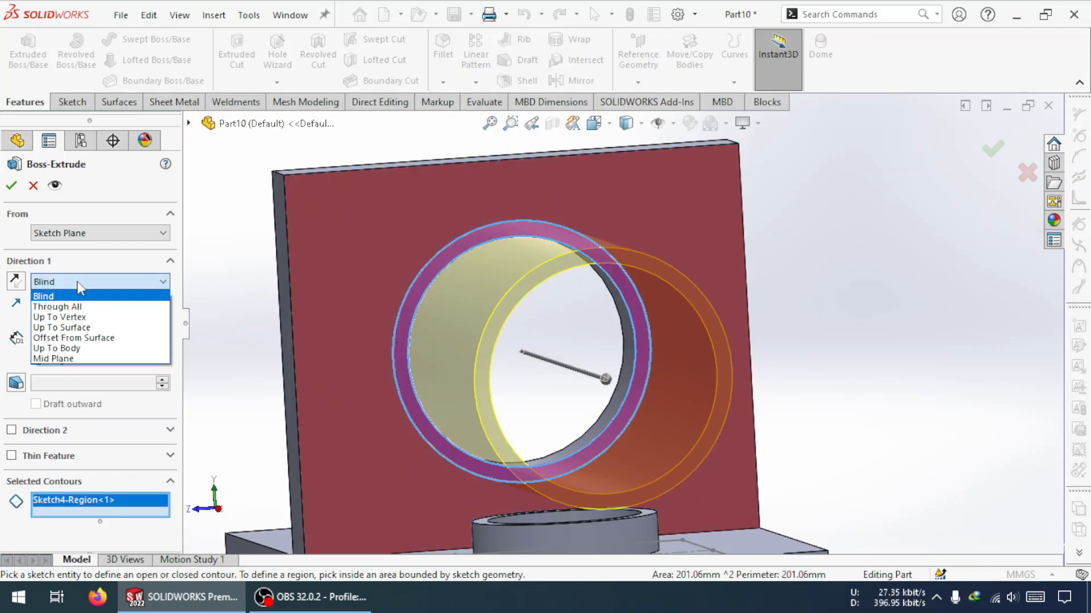
left_click(78, 307)
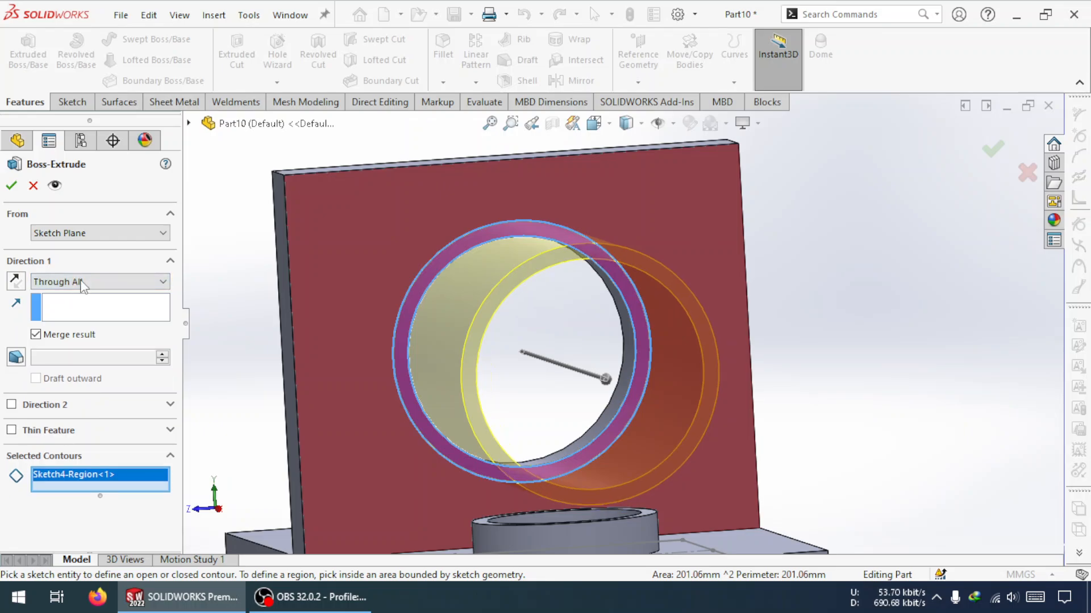
left_click(84, 283)
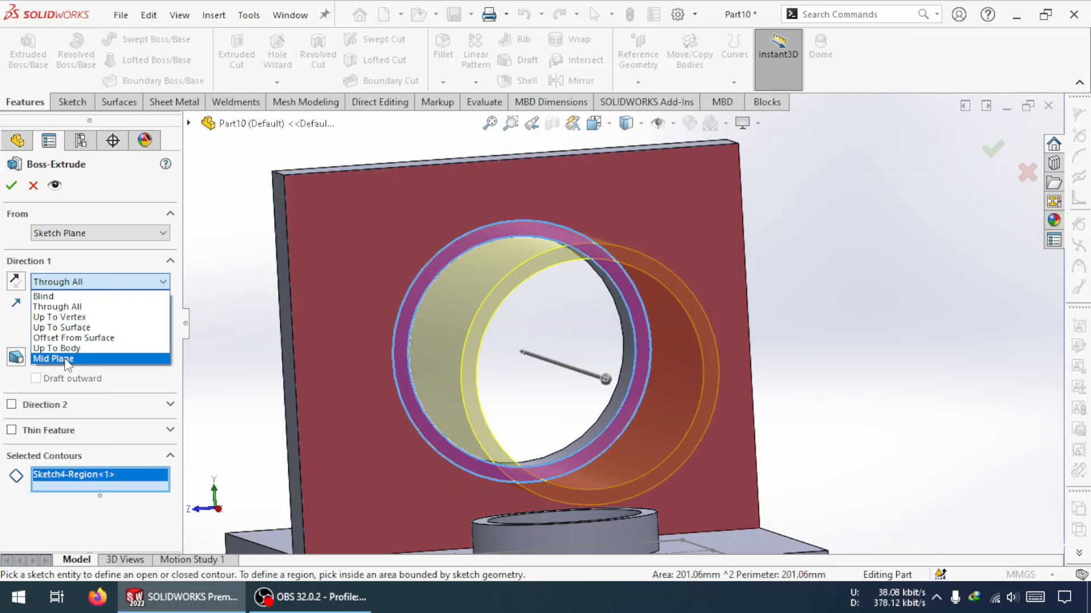
left_click(84, 234)
left_click(84, 233)
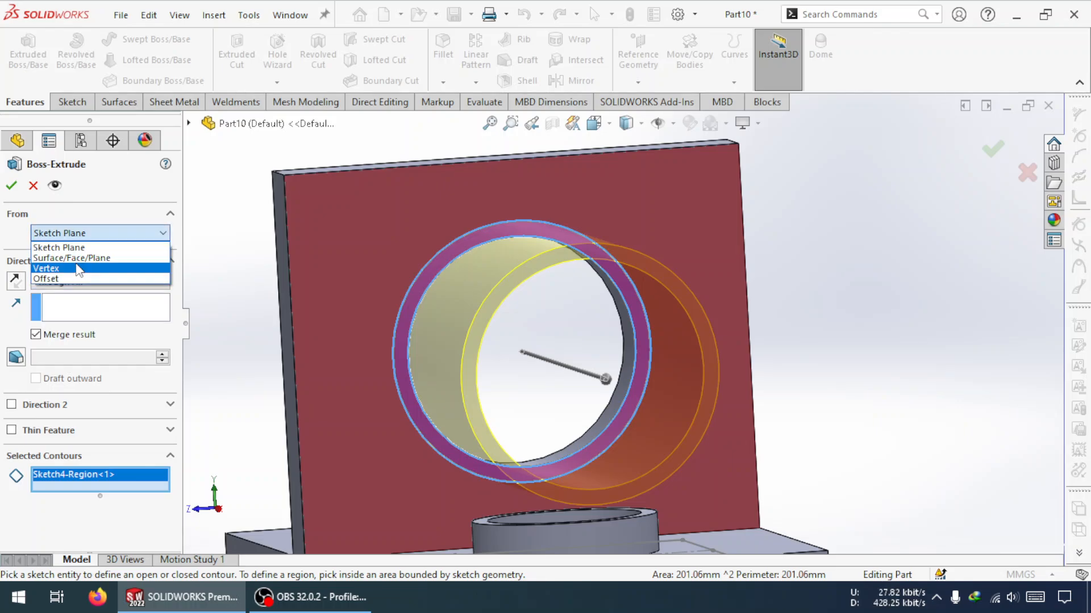
left_click(84, 259)
left_click(363, 344)
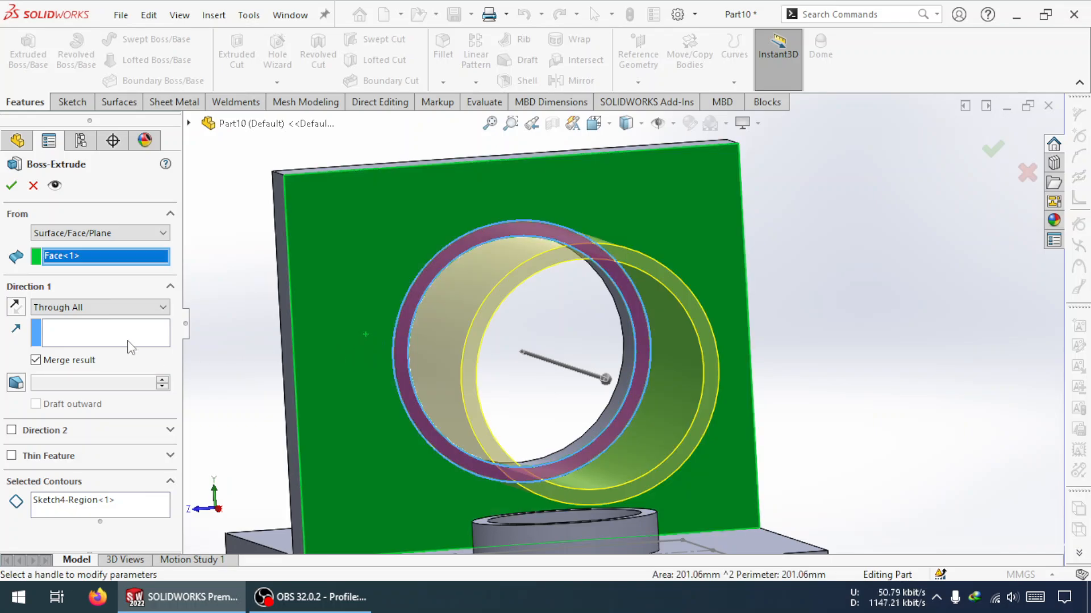
Extrude the ring from the wall face as Blind with a depth of (14-8)/2 mm and Merge result on
left_click(80, 317)
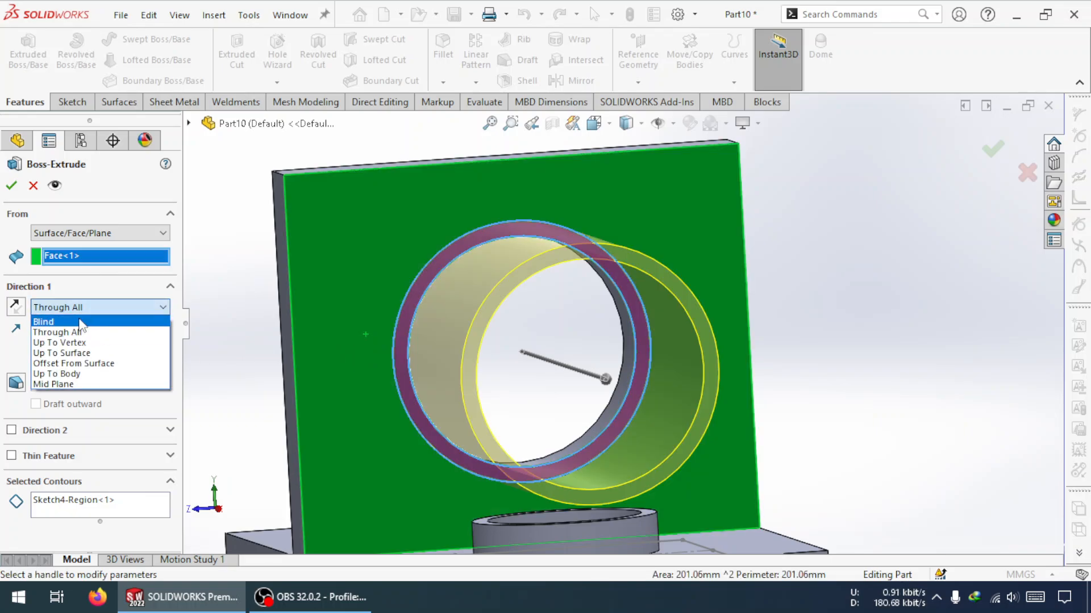
left_click(83, 320)
left_click(93, 362)
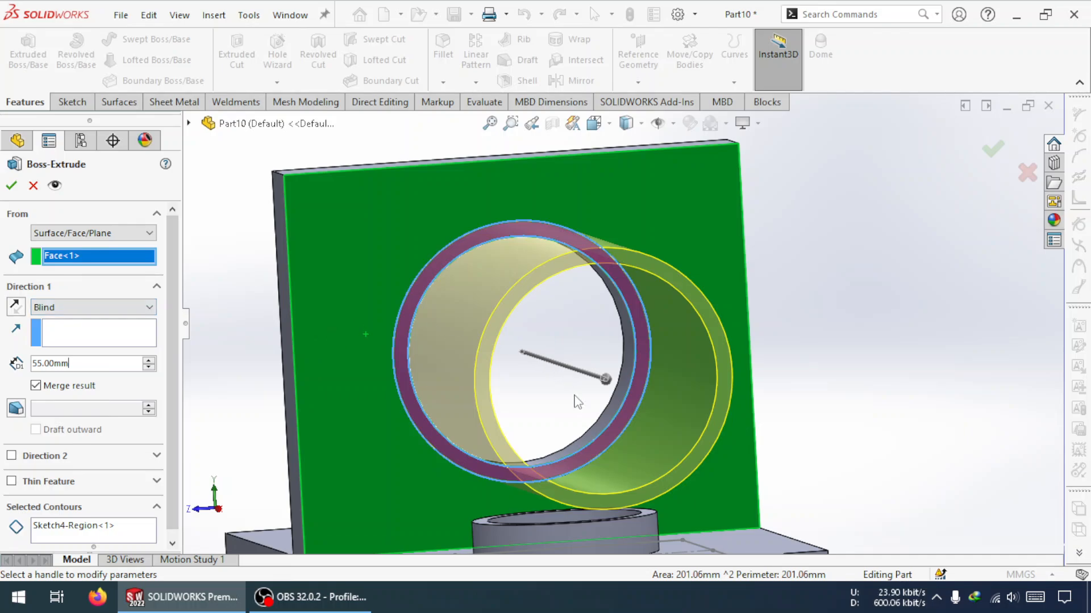
scroll(578, 401, "up", 3)
middle_click_drag(579, 401, 666, 328)
left_click_drag(105, 363, 3, 362)
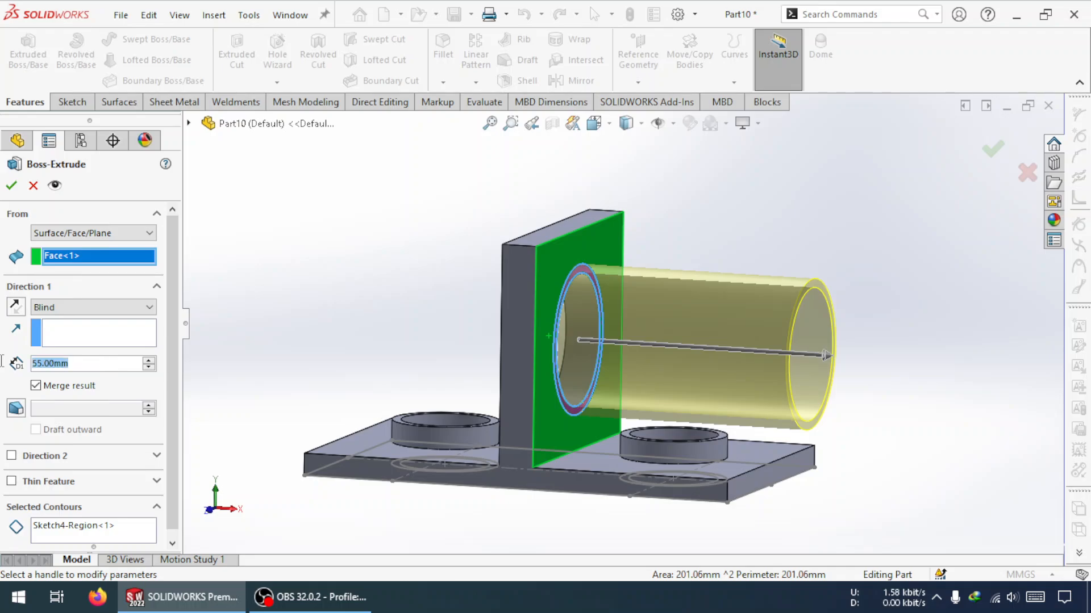
type("1")
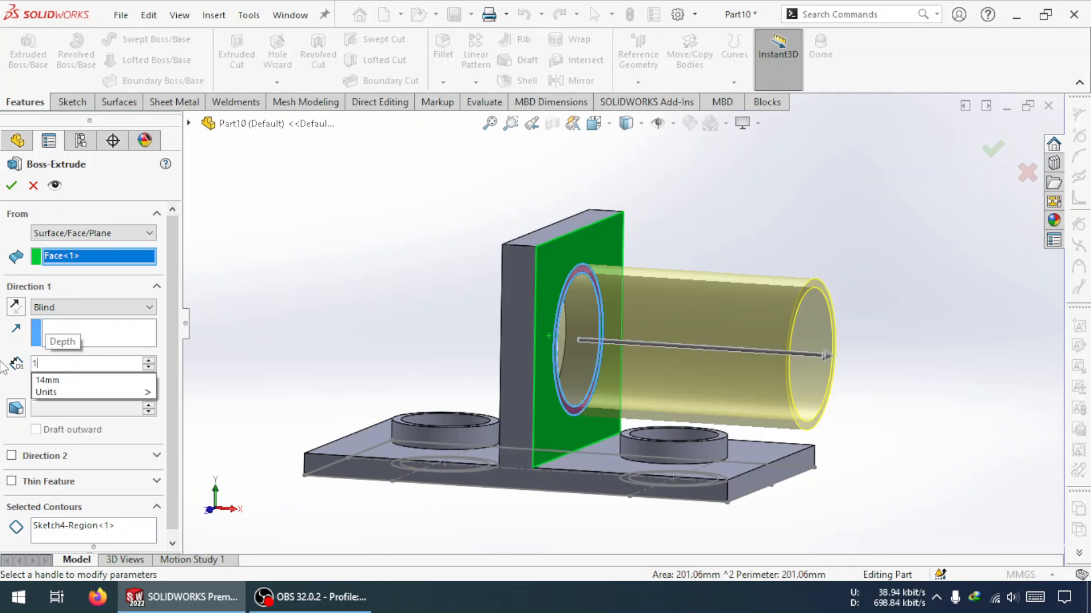
type("4")
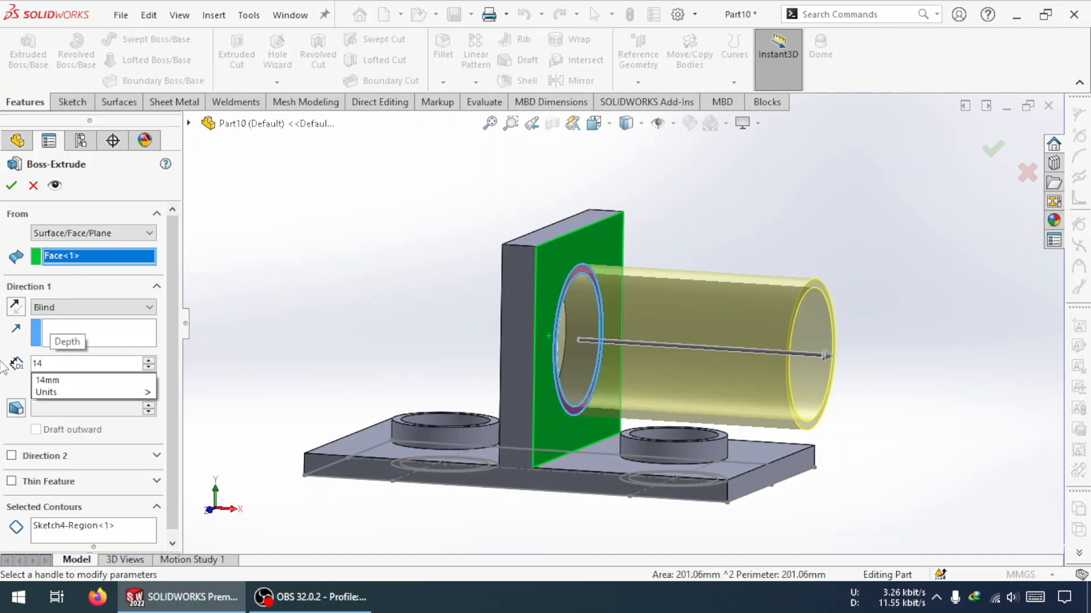
type("-")
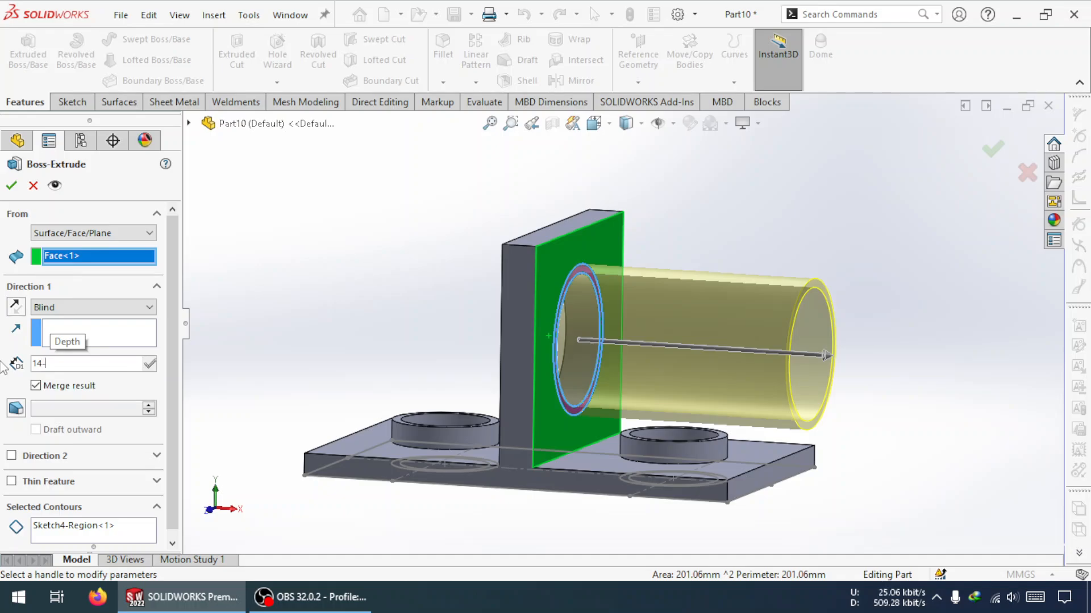
type("8")
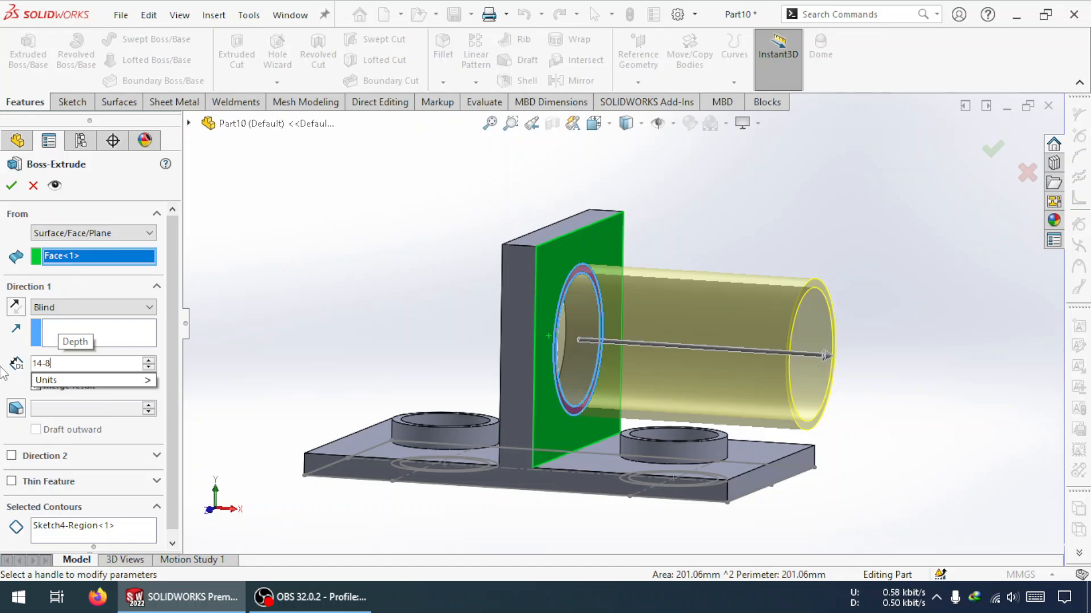
type(")")
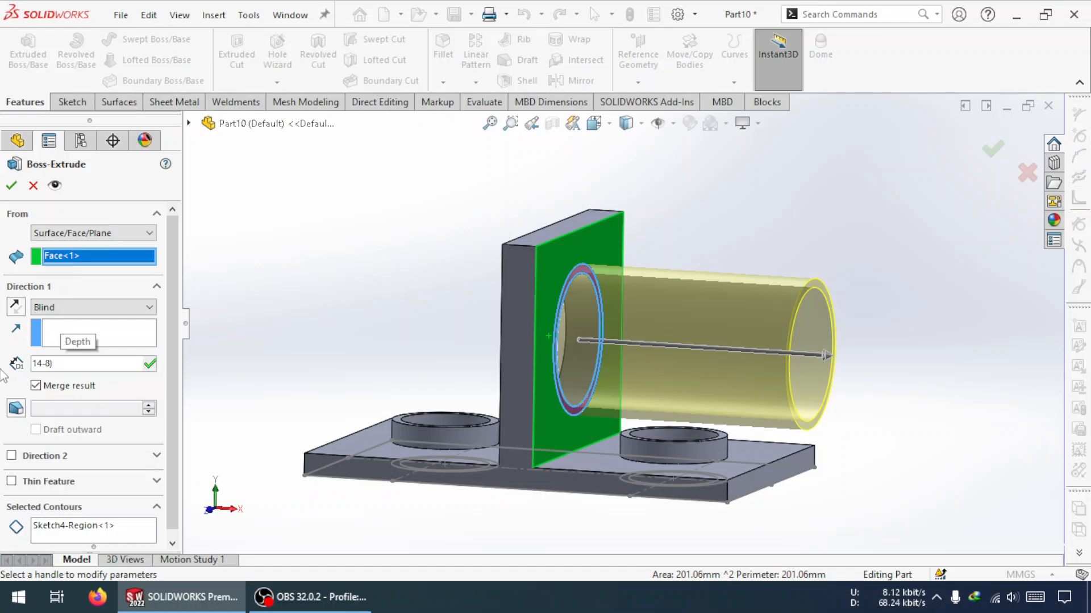
type("/2")
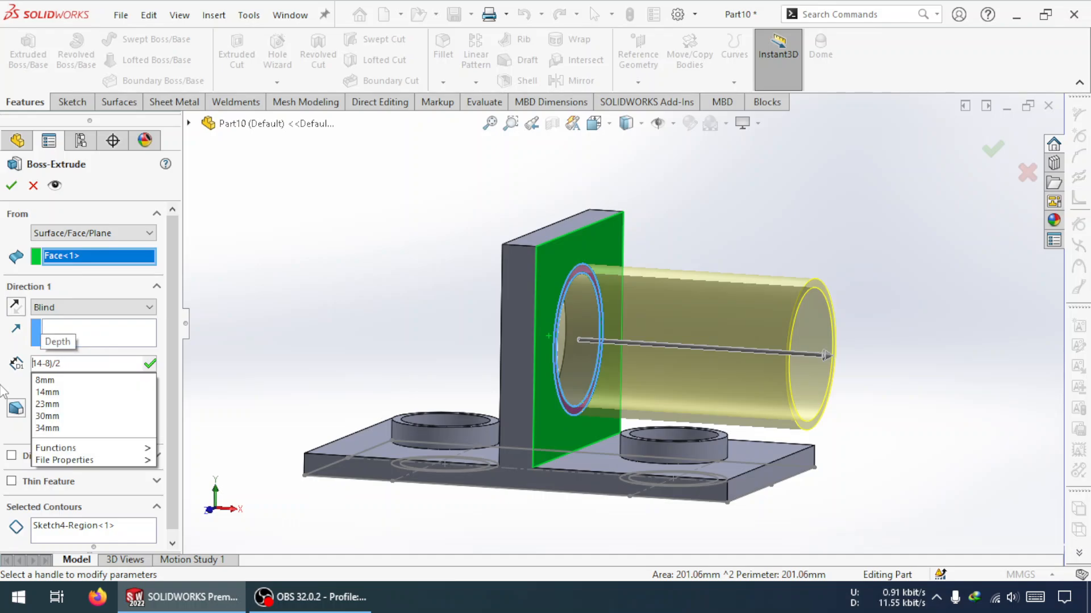
type("(")
left_click_drag(80, 364, 2, 366)
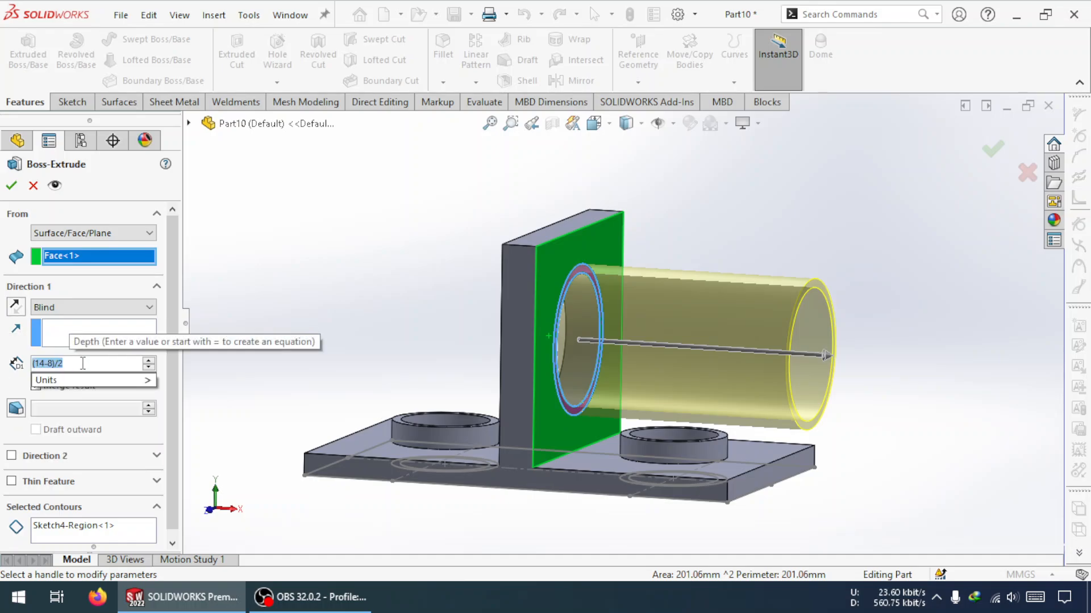
key("Return")
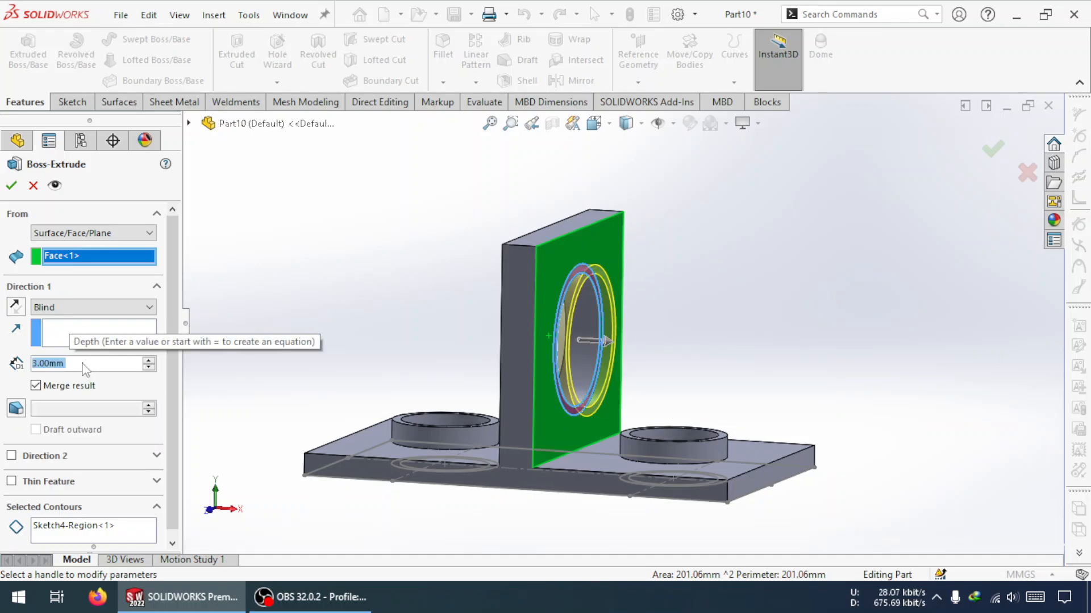
left_click(17, 186)
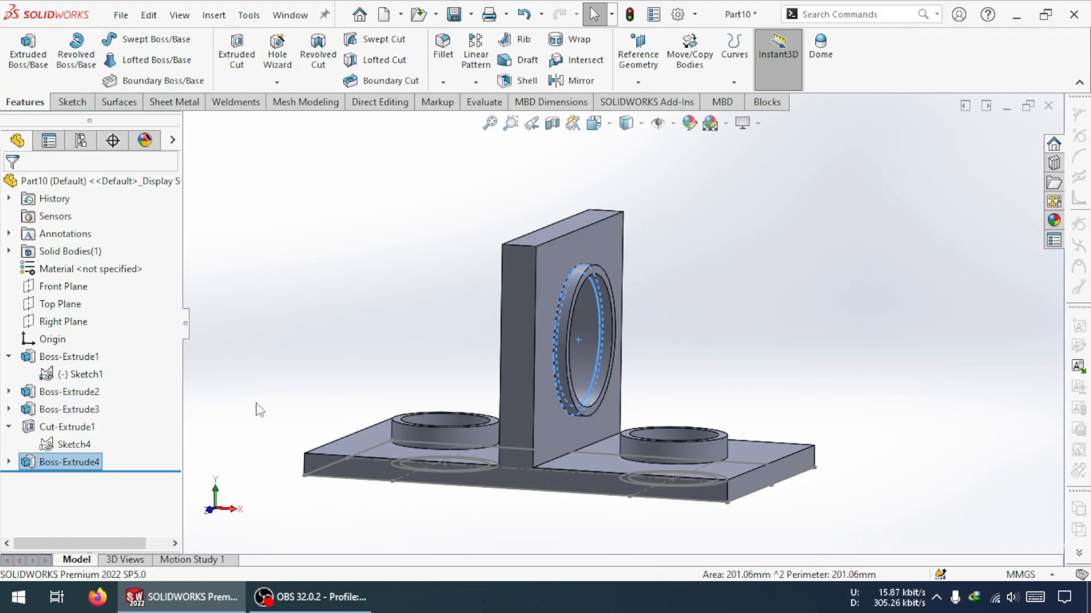
middle_click_drag(522, 316, 536, 338)
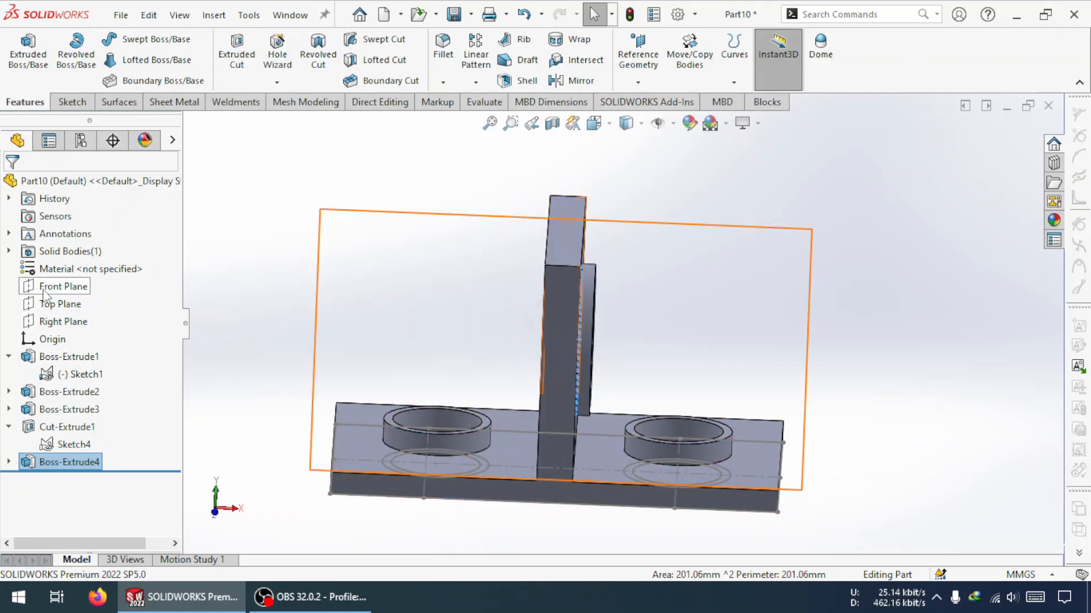
left_click(45, 322)
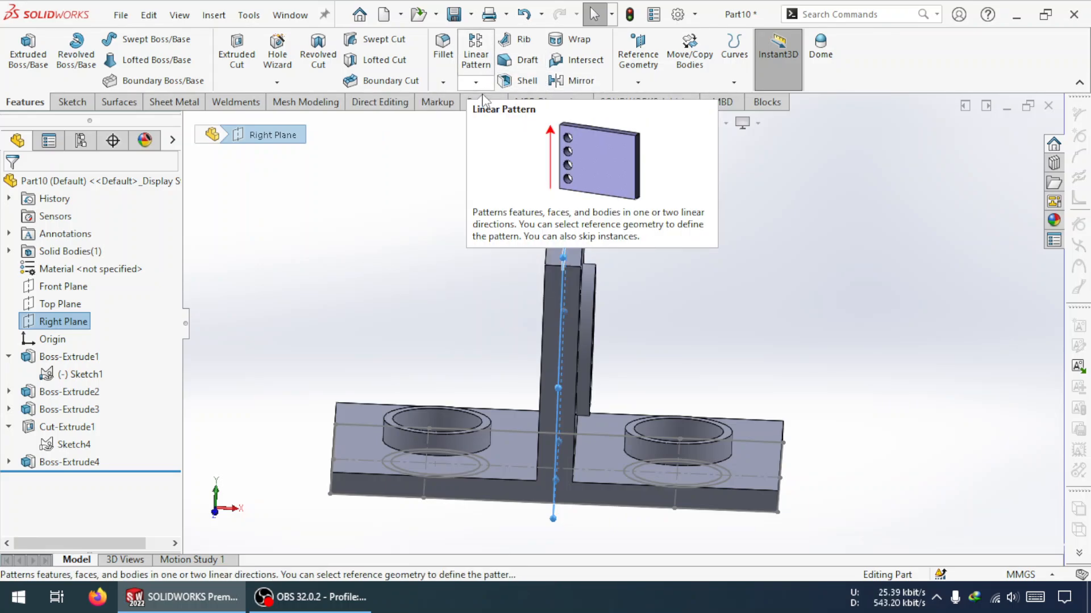
left_click(574, 81)
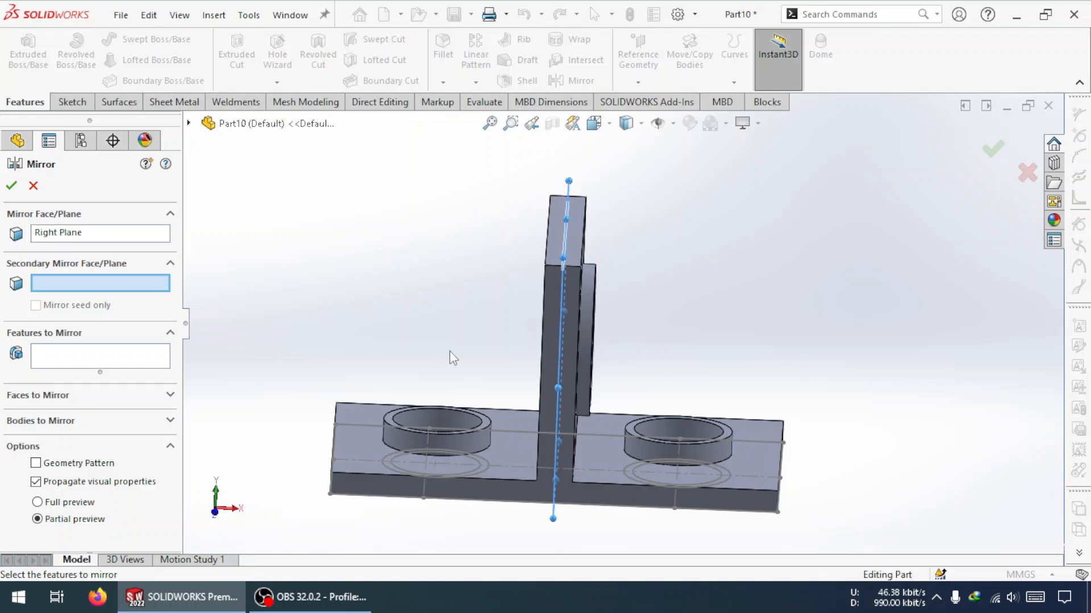
left_click(48, 424)
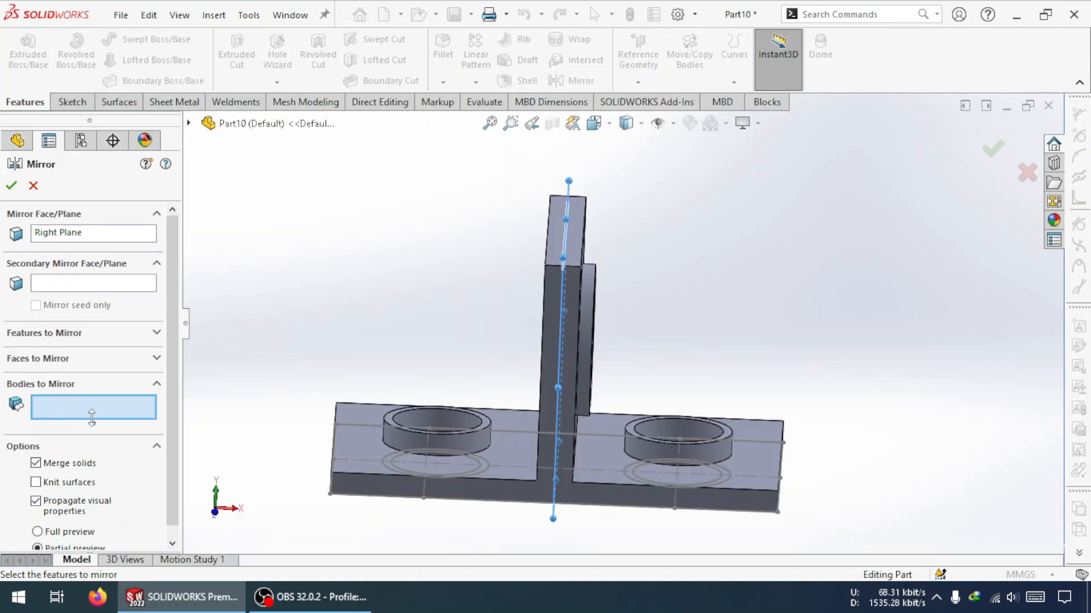
left_click(593, 363)
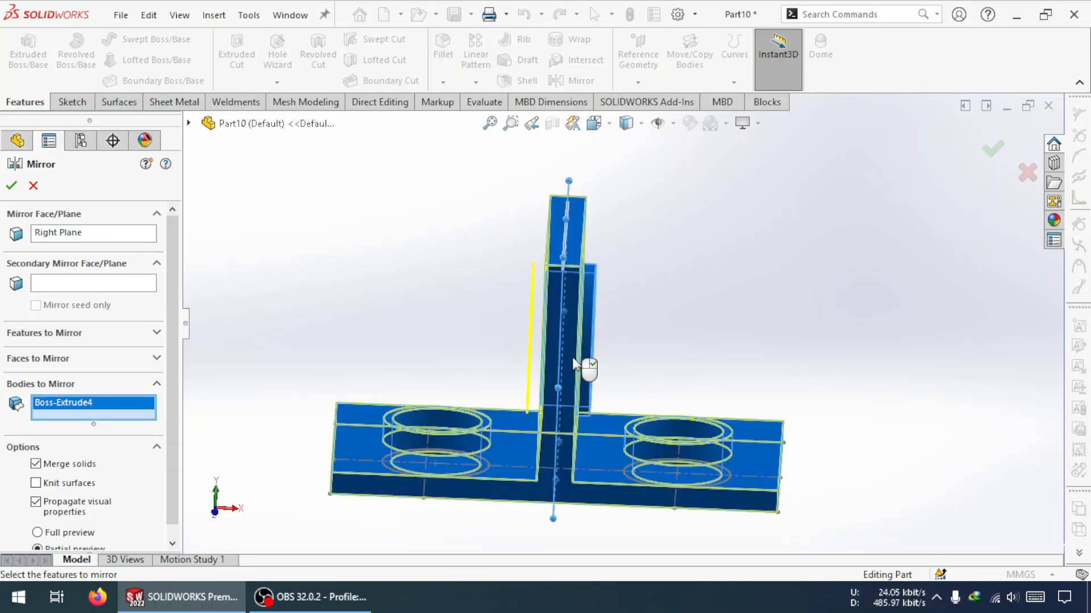
left_click(33, 186)
Edit the wall ring's boss extrusion and turn off Merge result
left_click(57, 460)
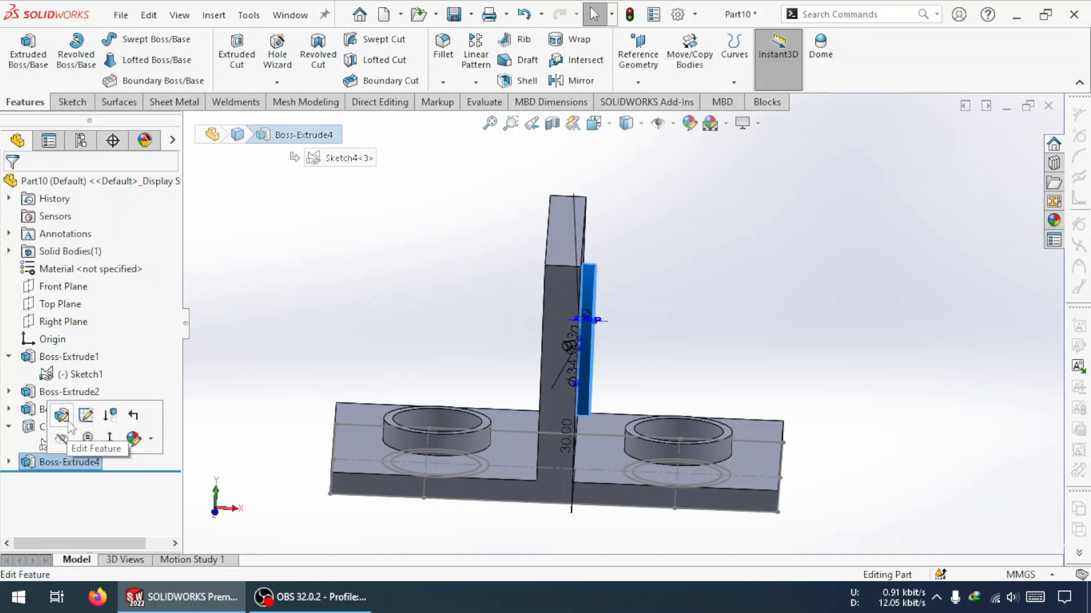
left_click(62, 416)
left_click(86, 386)
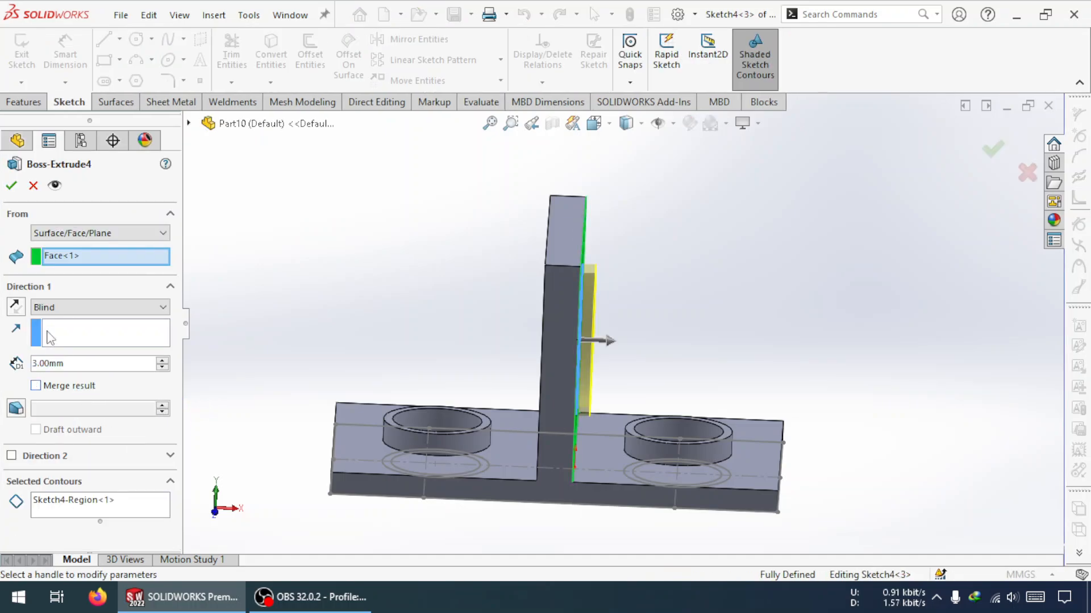
left_click(9, 183)
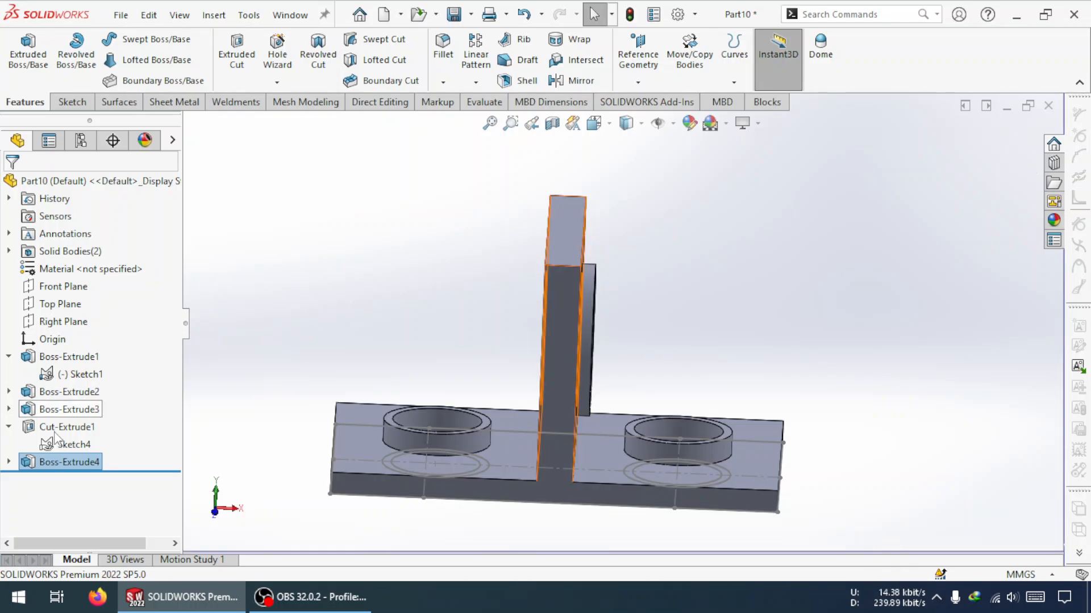
Mirror the wall ring extrusion about the Right Plane onto the wall's opposite side, with Geometry Pattern on
left_click(569, 82)
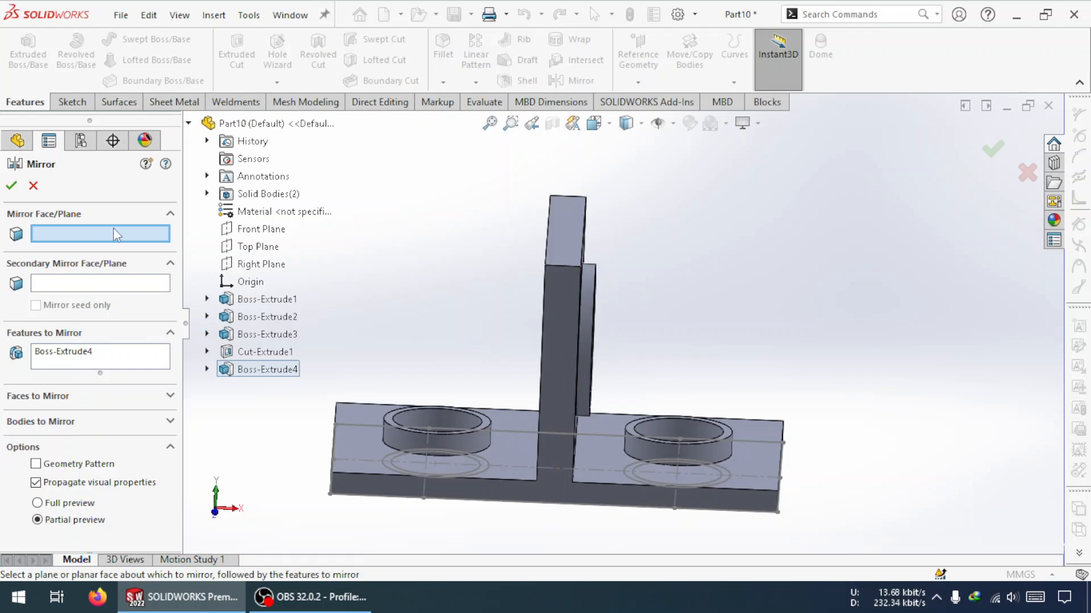
left_click(259, 264)
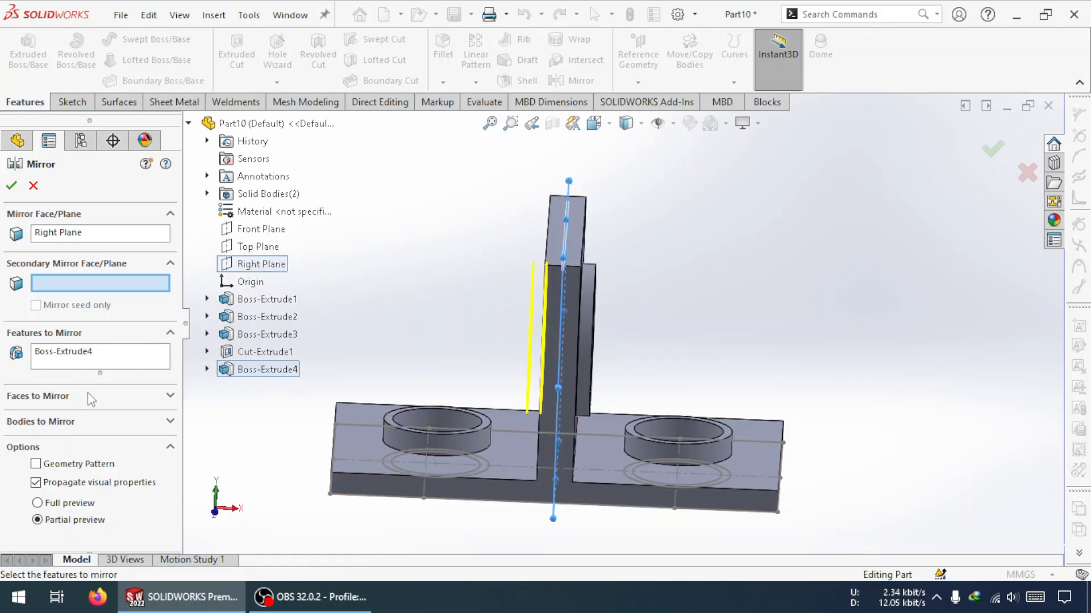
left_click(71, 354)
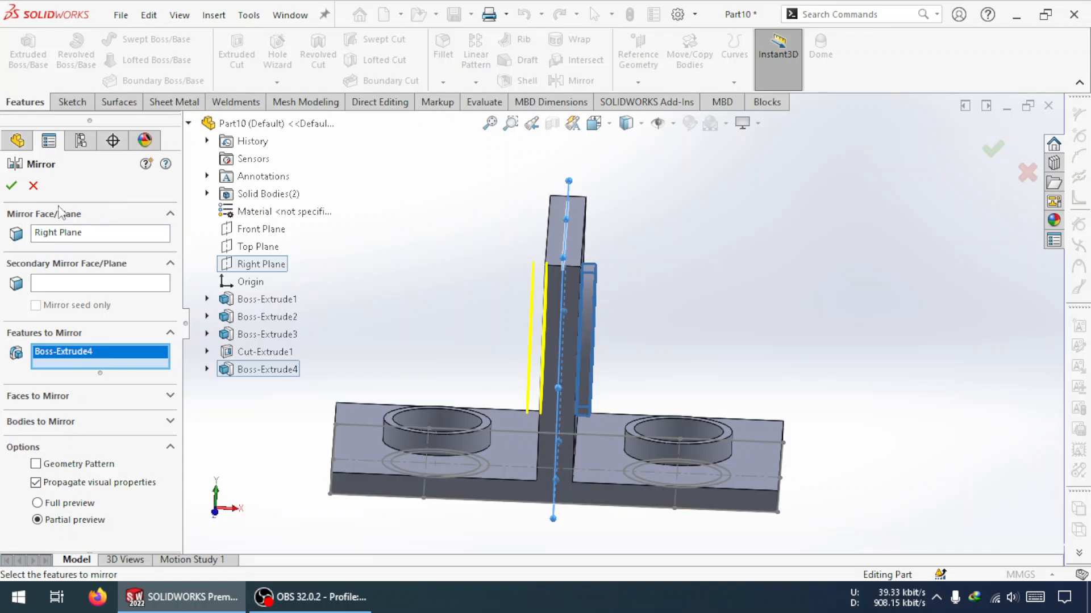
left_click(11, 187)
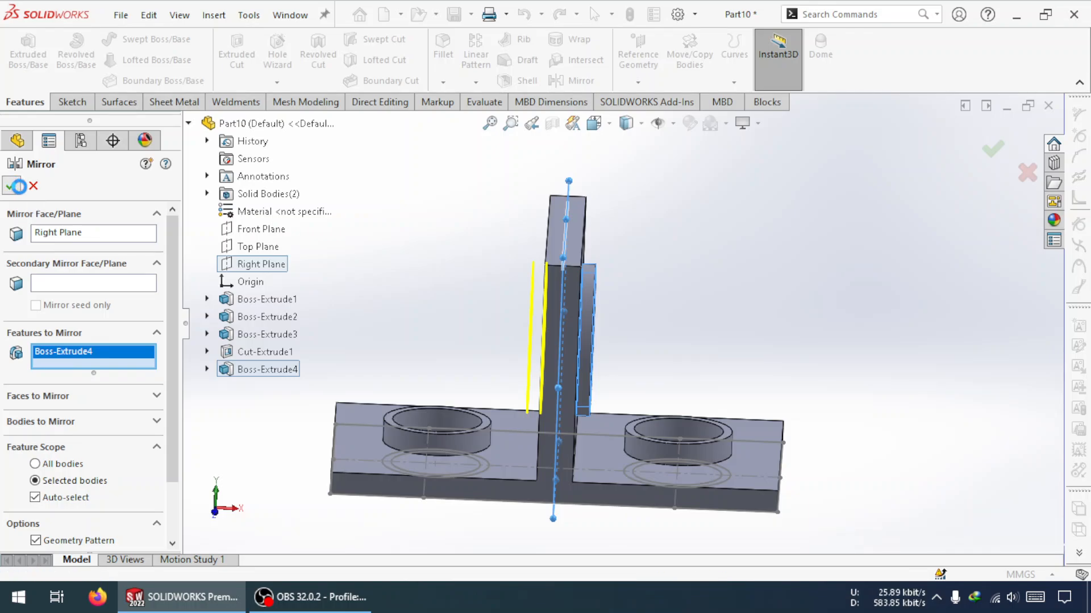
left_click(11, 186)
middle_click_drag(536, 344, 668, 338)
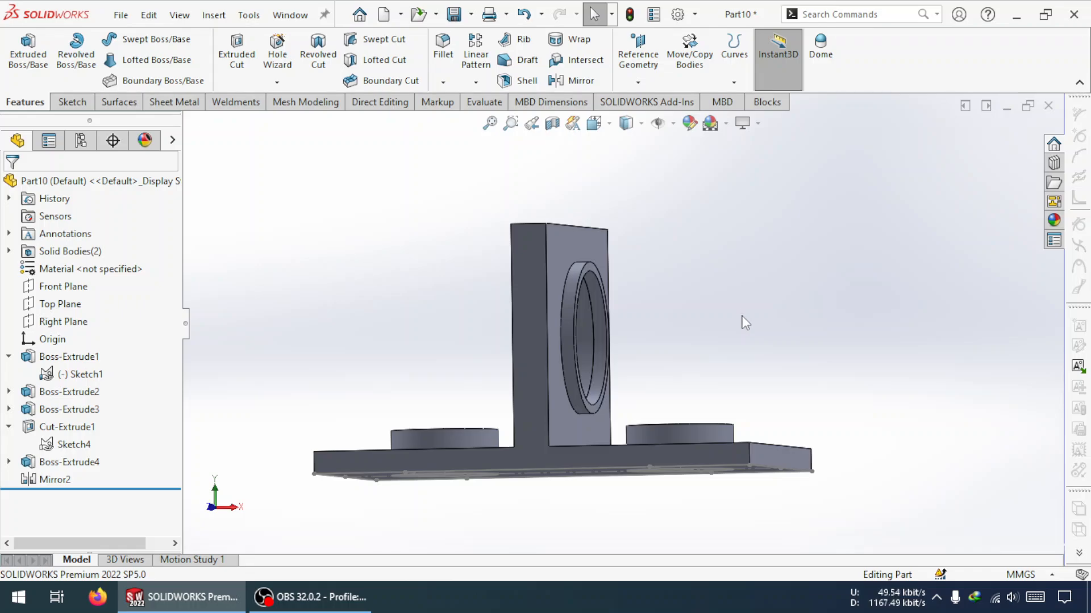
Start a constant size fillet with symmetric parameters and a 10 mm radius
middle_click_drag(702, 412, 714, 472)
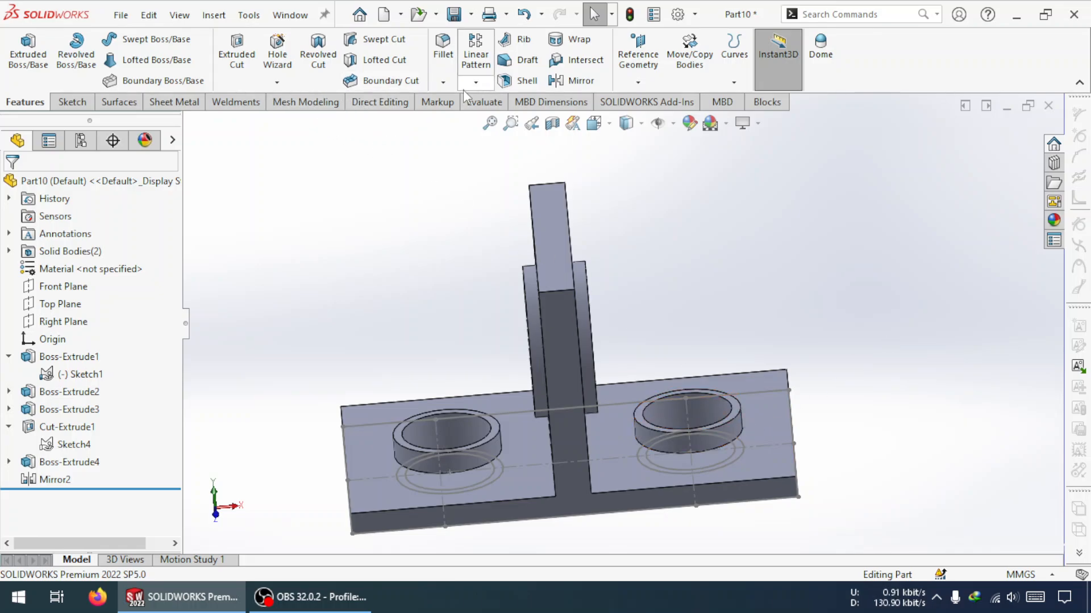
left_click(443, 82)
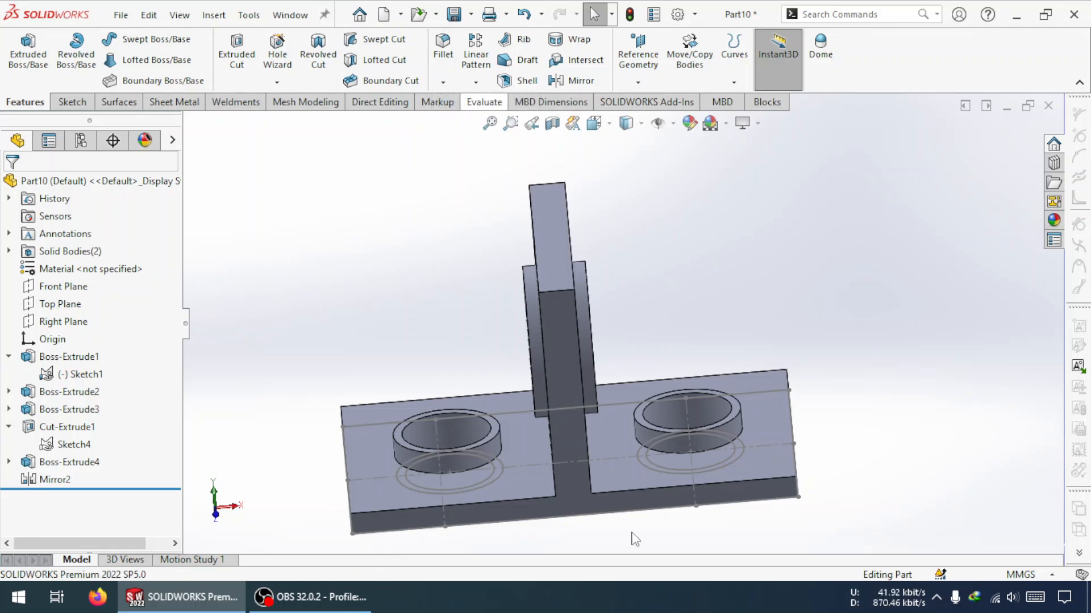
middle_click_drag(604, 492, 517, 511)
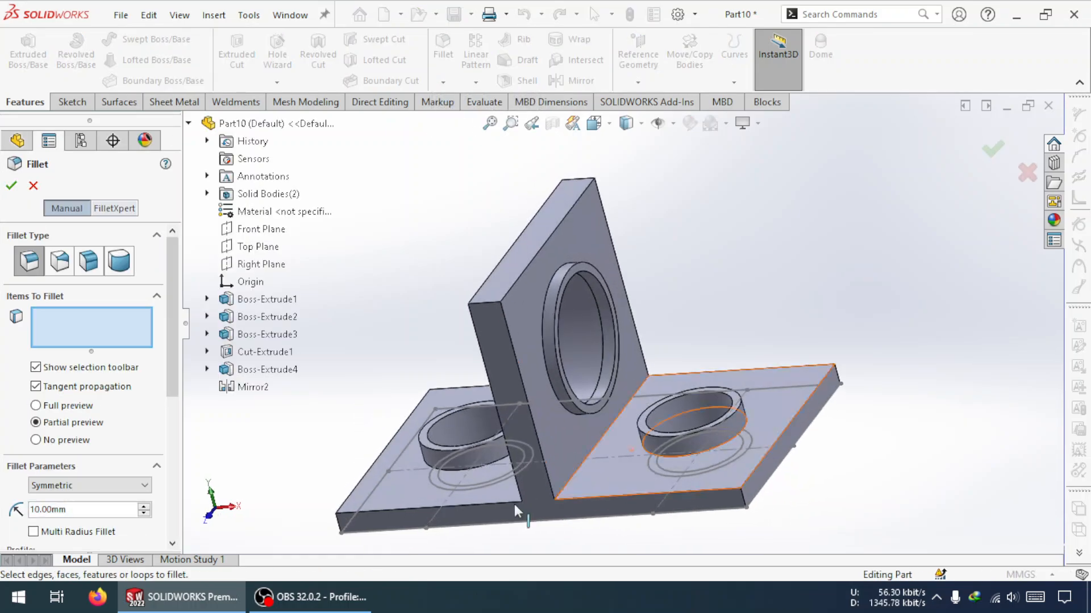
left_click(92, 506)
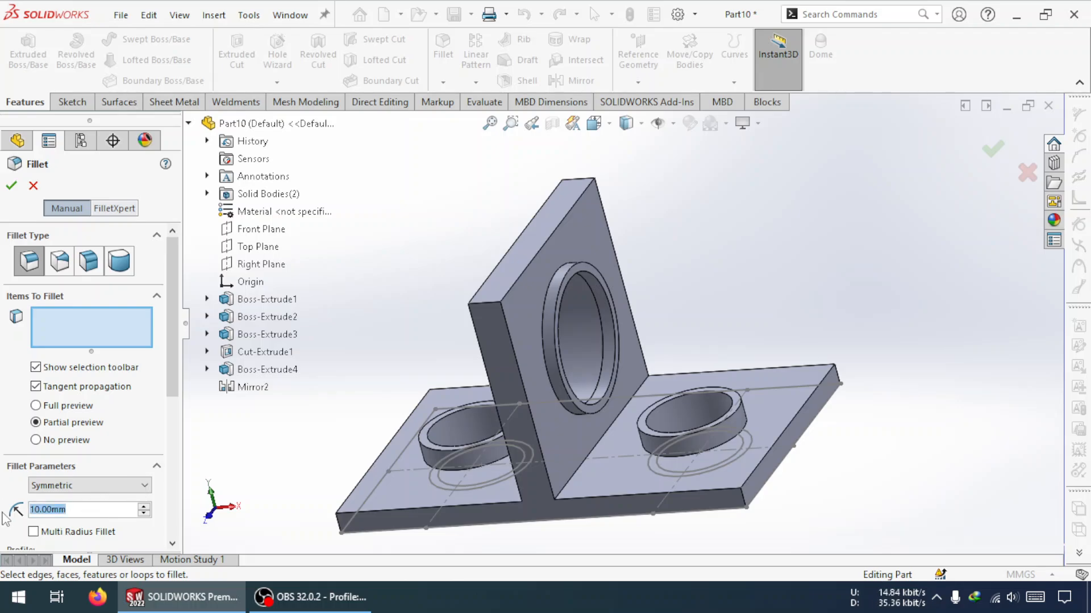
type("10")
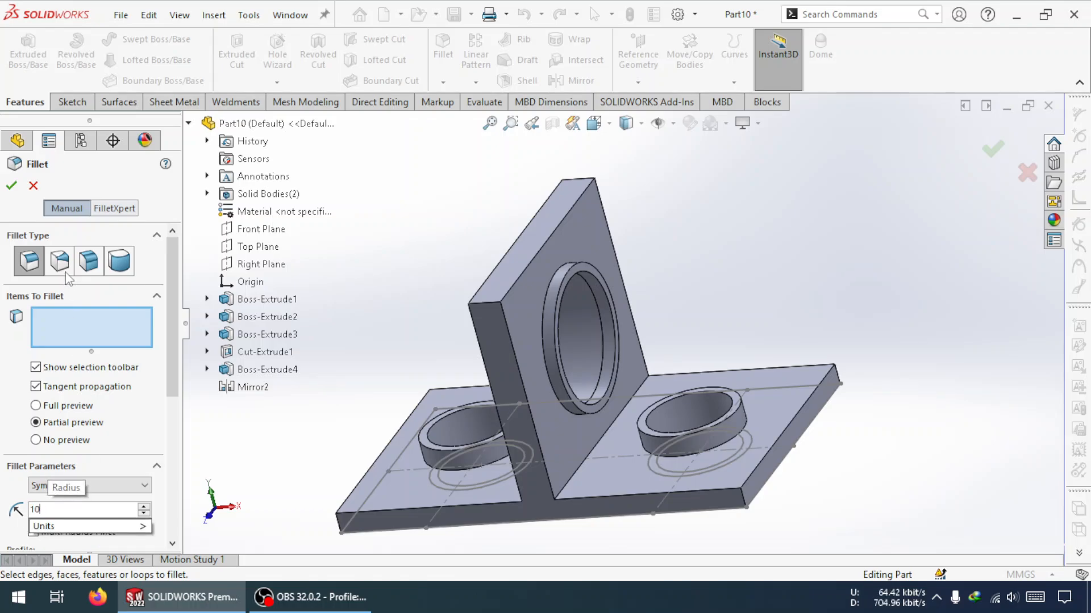
left_click(59, 486)
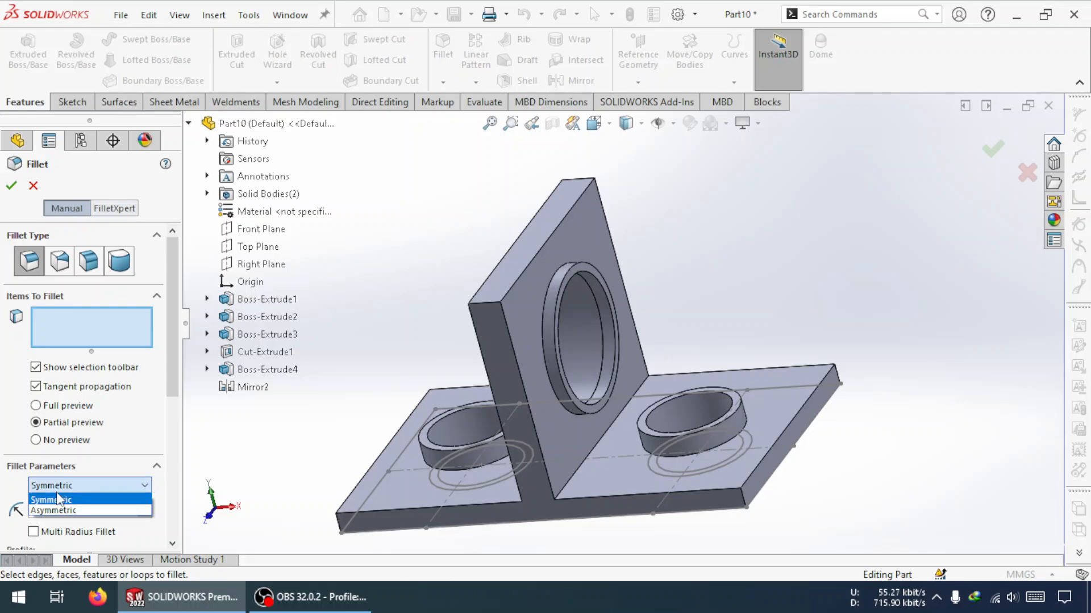
left_click(59, 499)
left_click(60, 262)
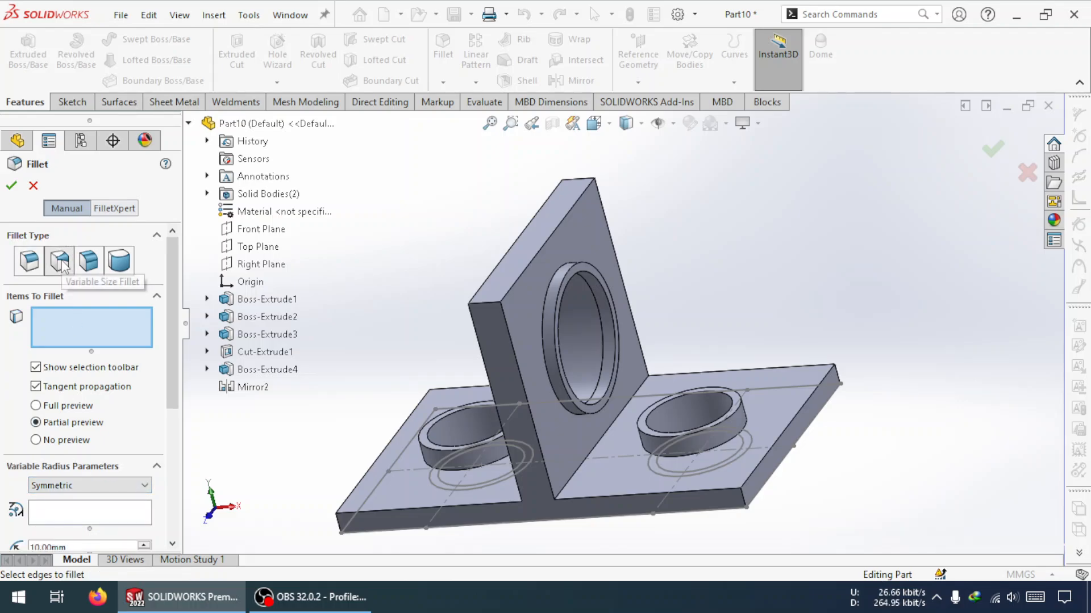
left_click(88, 262)
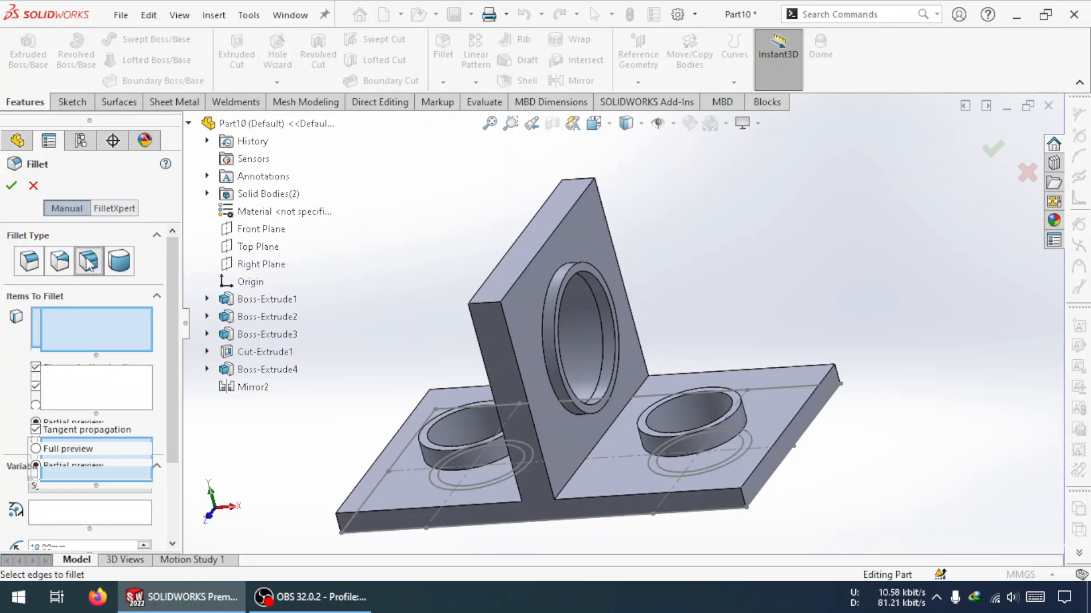
left_click(120, 262)
scroll(160, 414, "down", 1)
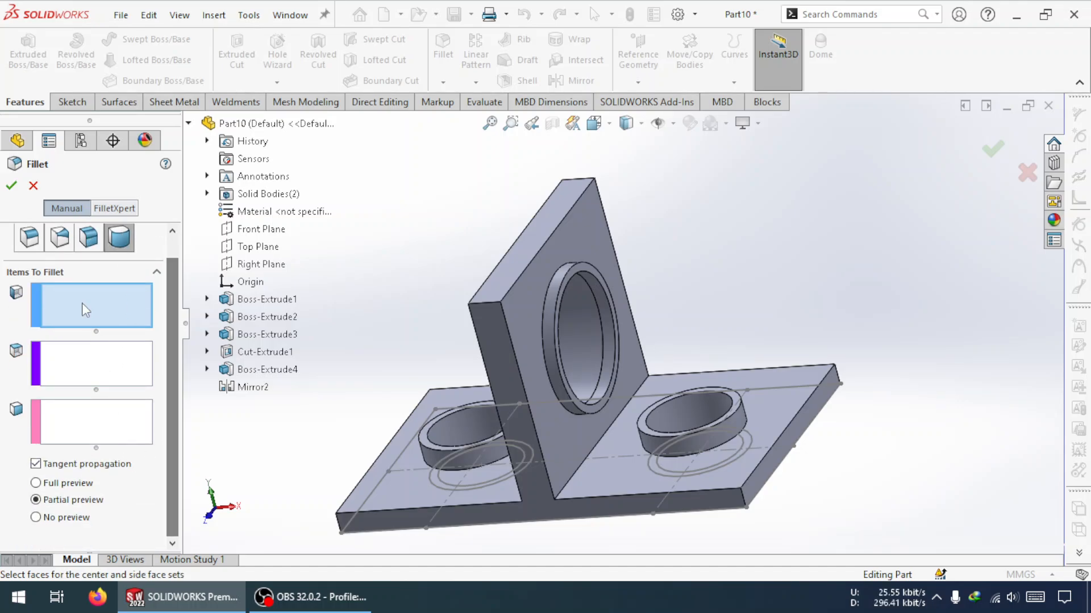
left_click(29, 237)
Fillet the two edges where the wall meets the base plate with the 10 mm radius
left_click_drag(87, 487, 1, 486)
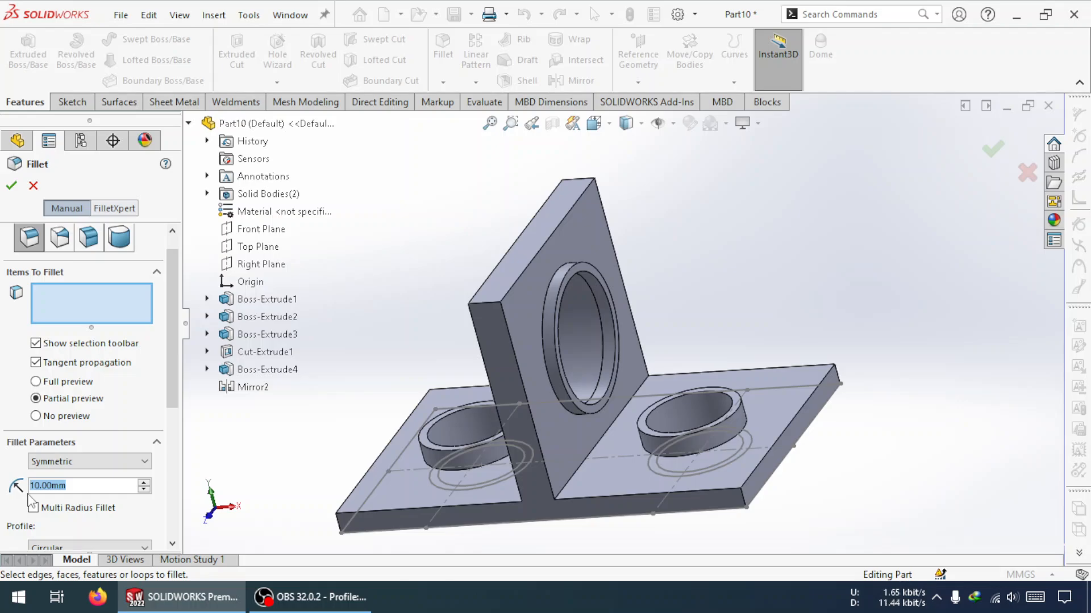
left_click(591, 452)
middle_click_drag(591, 454, 695, 357)
left_click(567, 470)
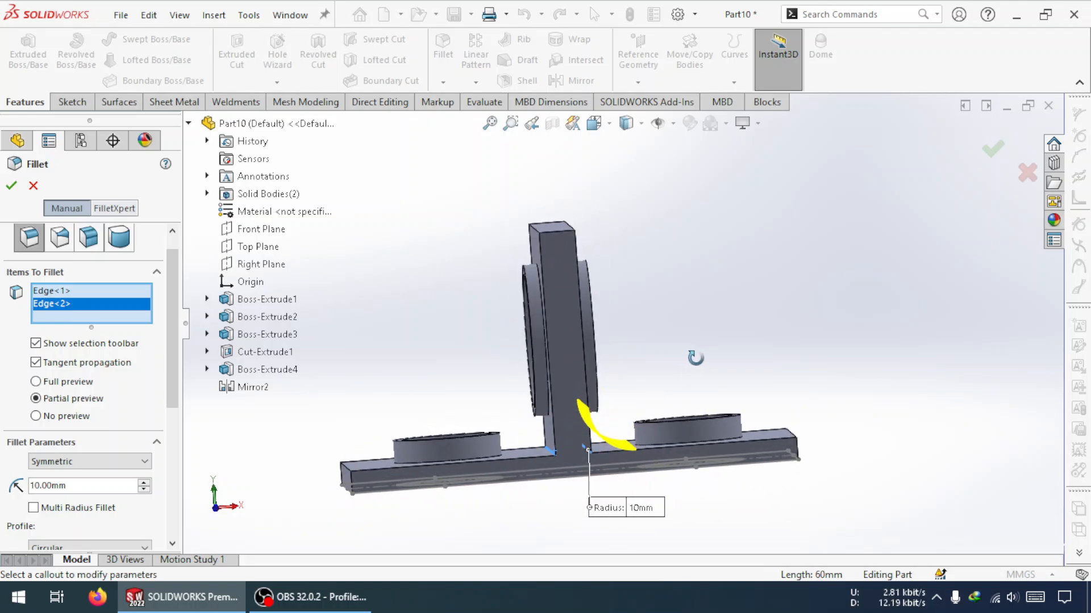
left_click(12, 186)
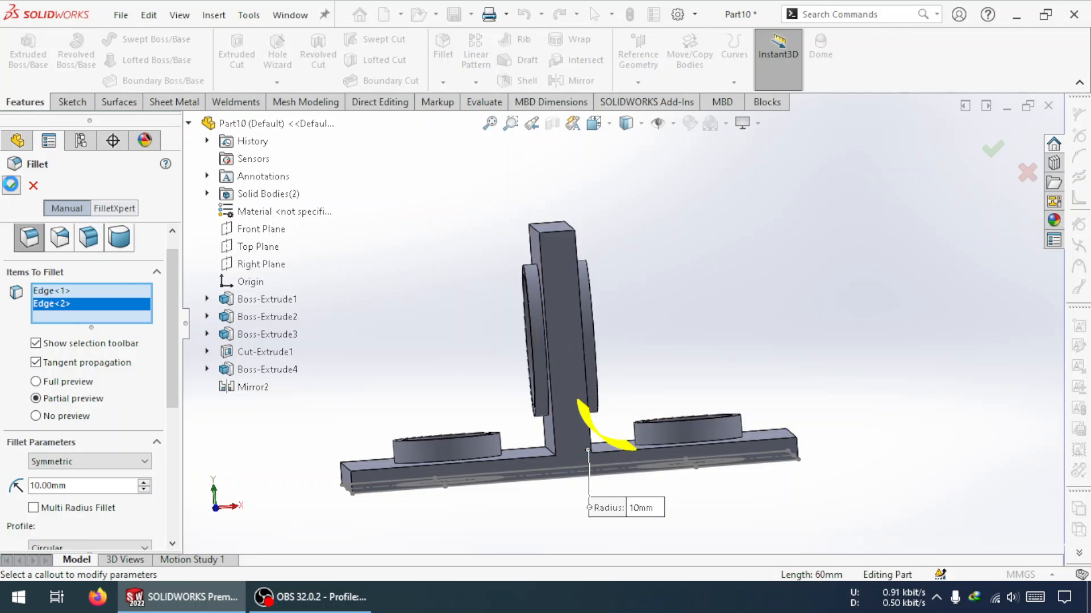
middle_click_drag(584, 441, 487, 463)
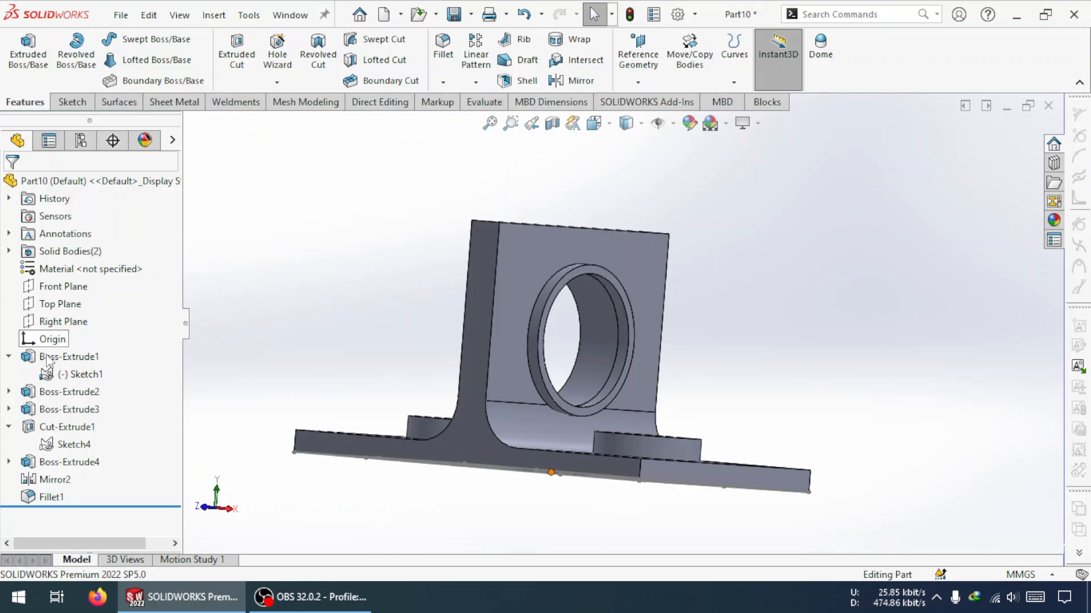
Hide the base plate's sketch and collapse the expanded base extrusion and wall cut in the feature tree
left_click(79, 374)
left_click(69, 354)
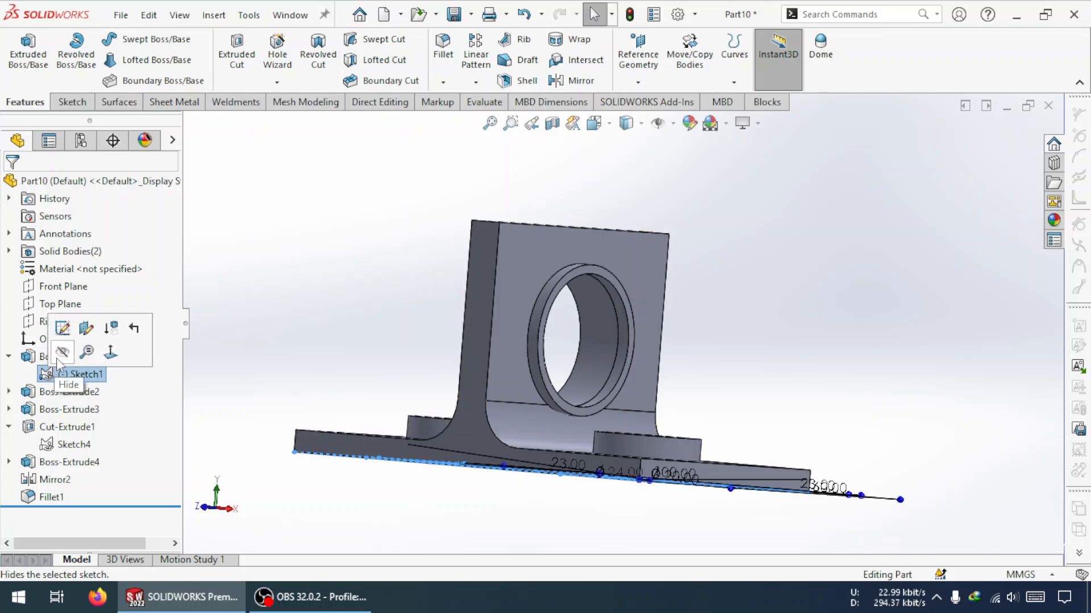
left_click(9, 427)
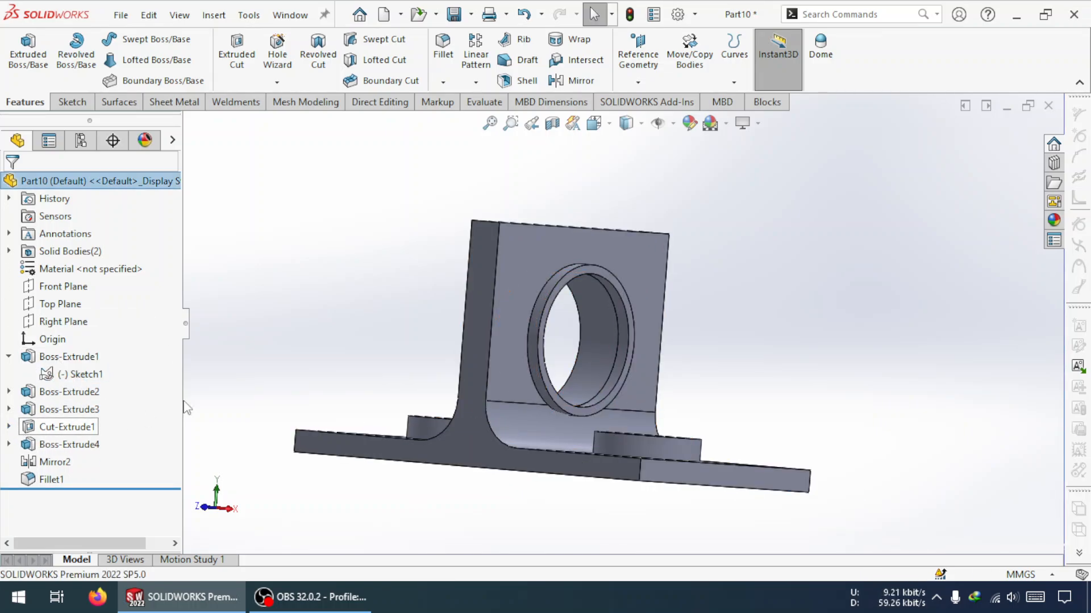
left_click(10, 357)
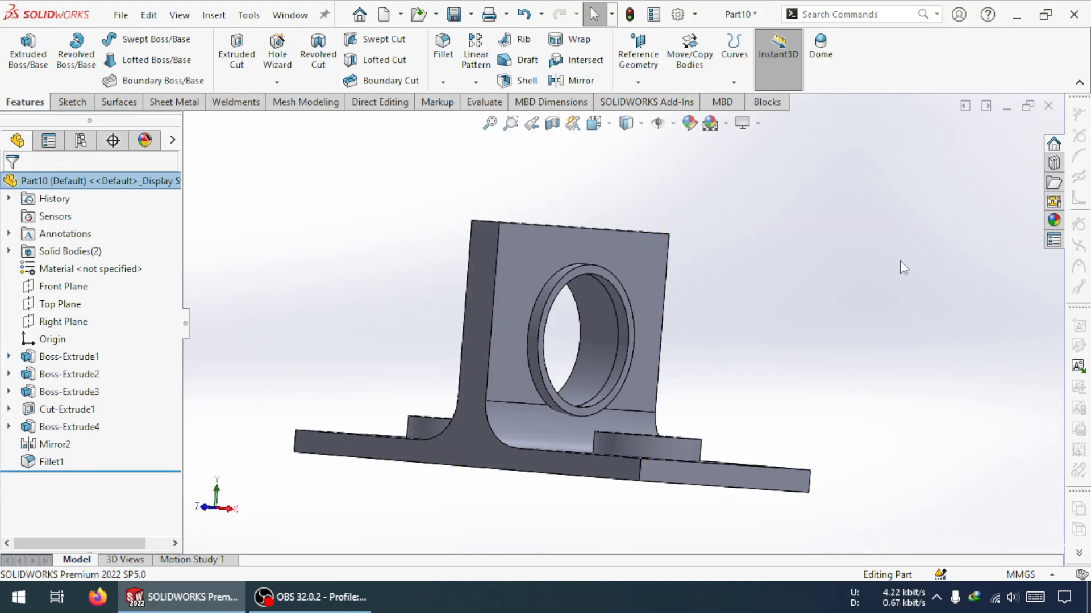
Show the whole part in the isometric view
key("space")
left_click(959, 288)
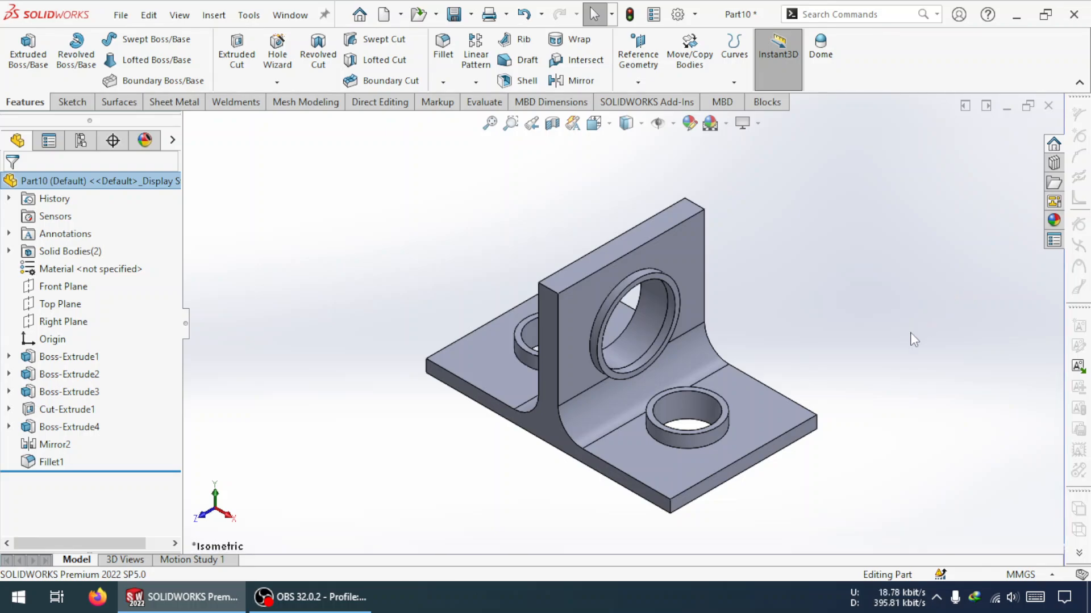